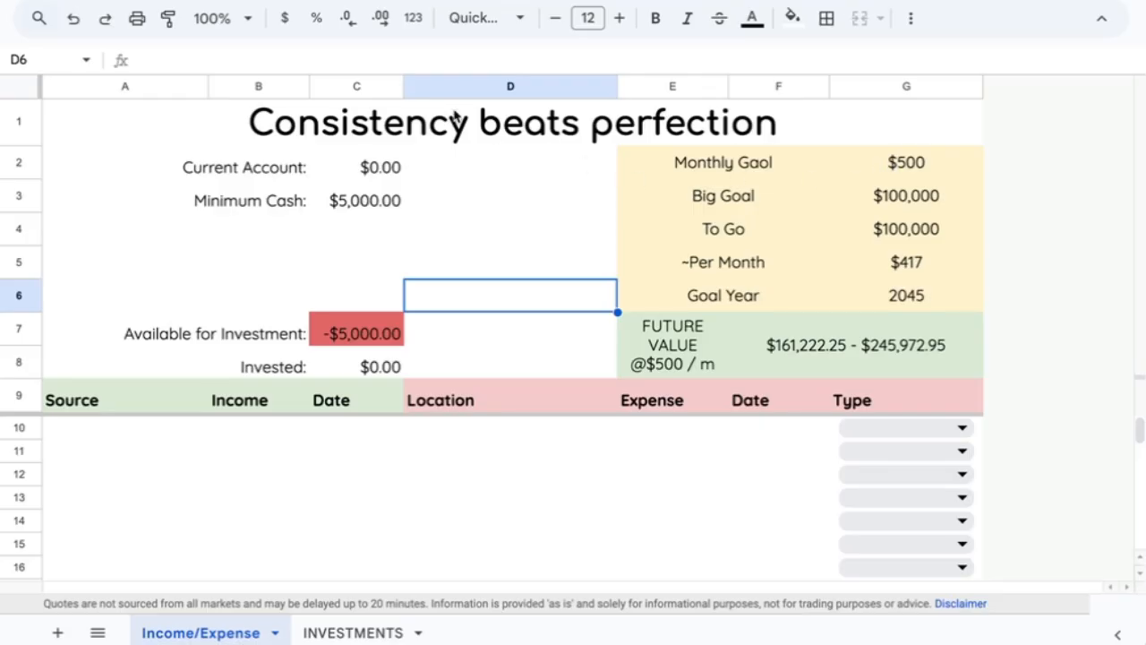
# - Review the Current Account, Minimum Cash and Available for Investment rows and the Big Goal entry
pyautogui.click(325, 226)
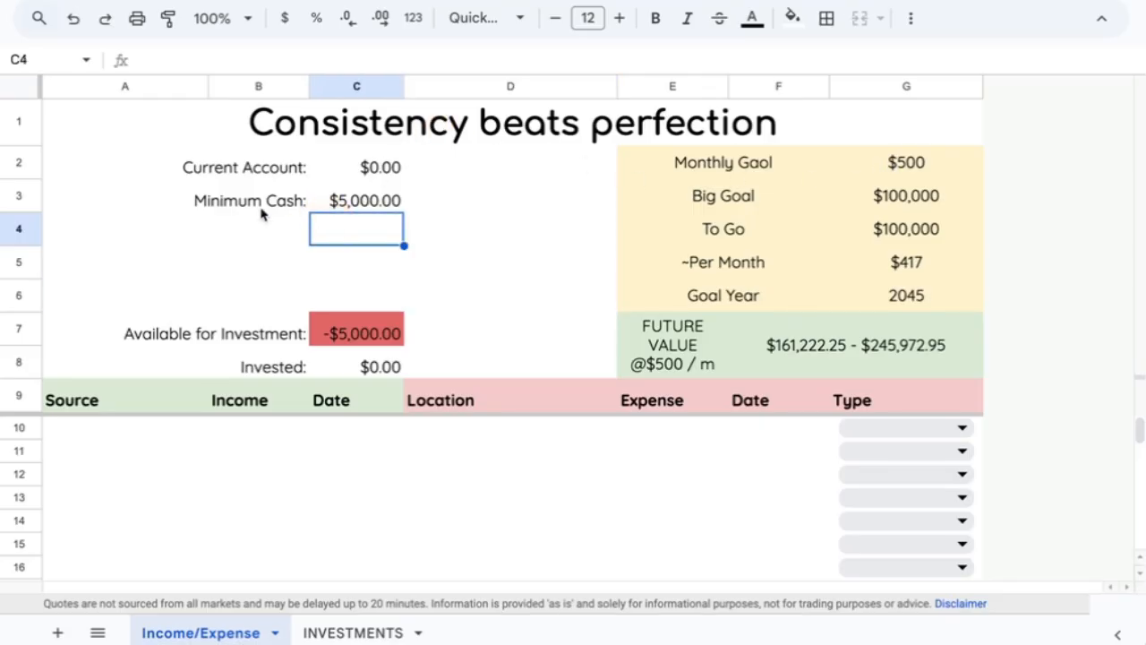
pyautogui.moveTo(285, 190); pyautogui.dragTo(376, 189)
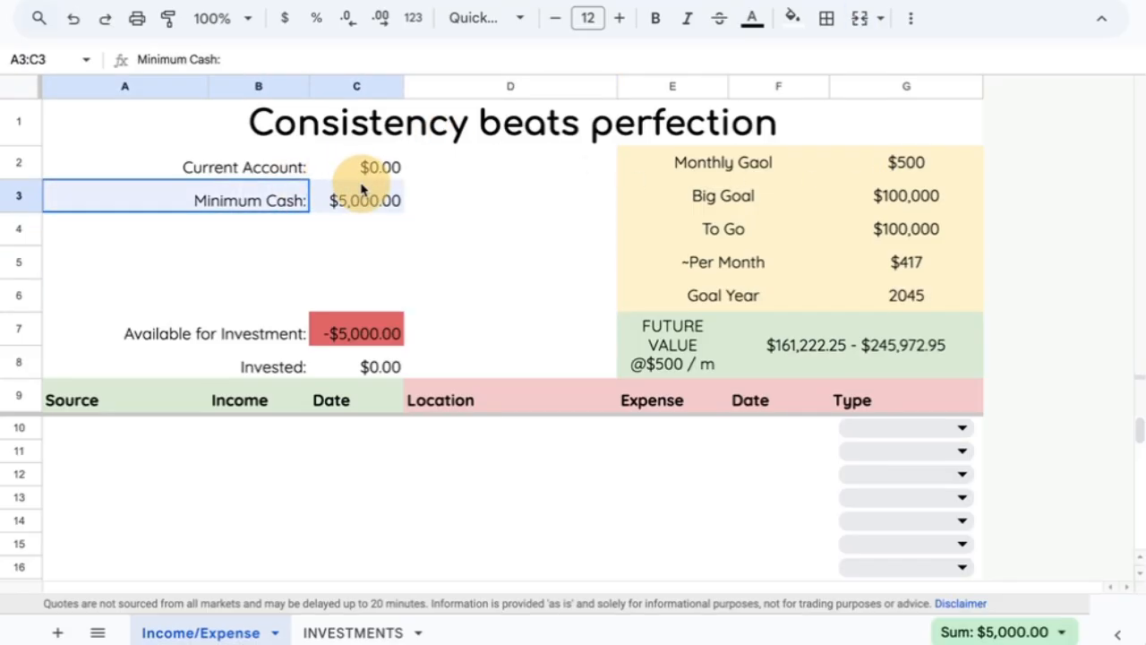
pyautogui.moveTo(292, 172); pyautogui.dragTo(345, 207)
pyautogui.click(304, 343)
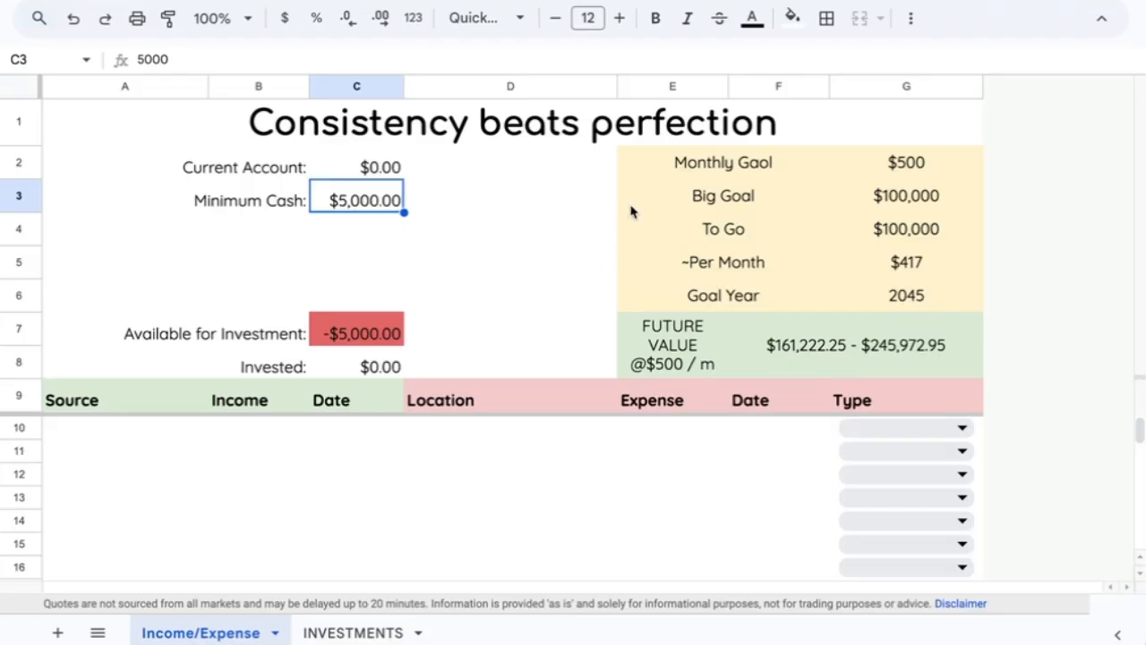
pyautogui.click(719, 197)
pyautogui.click(358, 128)
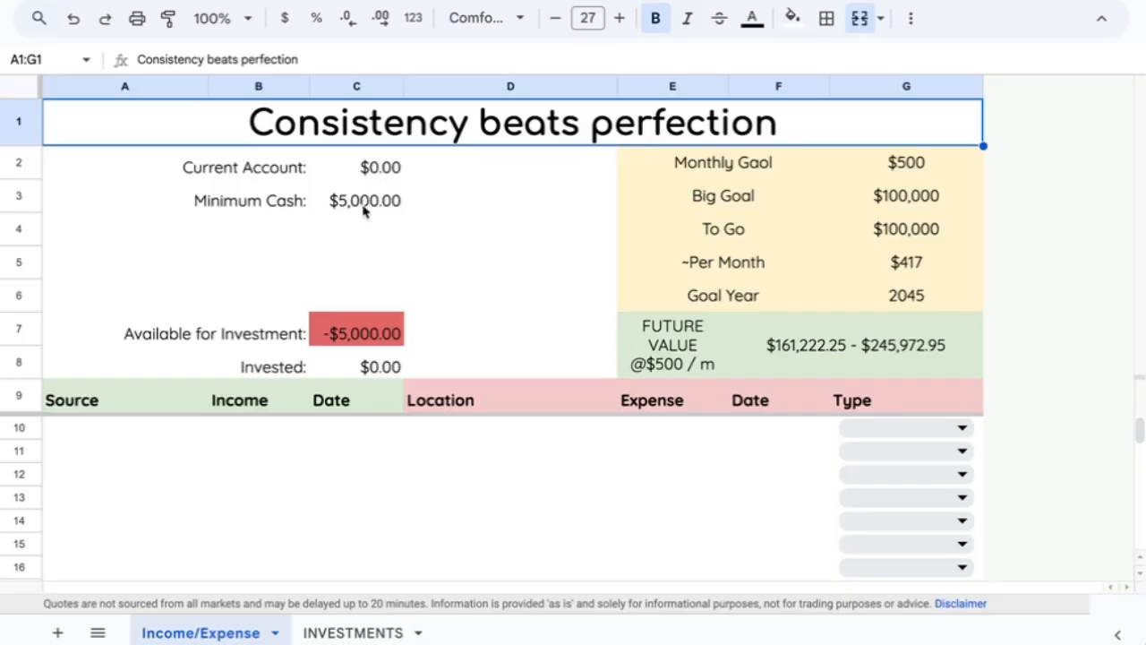
# - Examine the formula behind the FUTURE VALUE range in F7:G8, focusing on its FV function and rate
pyautogui.click(704, 363)
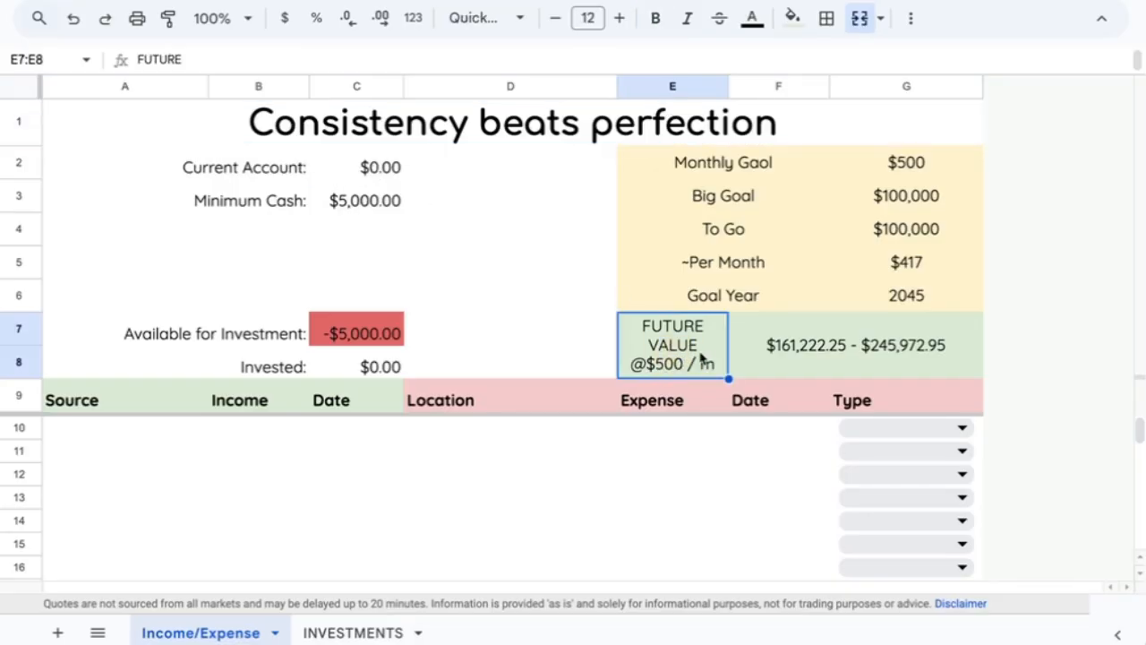
pyautogui.moveTo(704, 358); pyautogui.dragTo(939, 350)
pyautogui.click(713, 346)
pyautogui.click(749, 346)
pyautogui.doubleClick(749, 345)
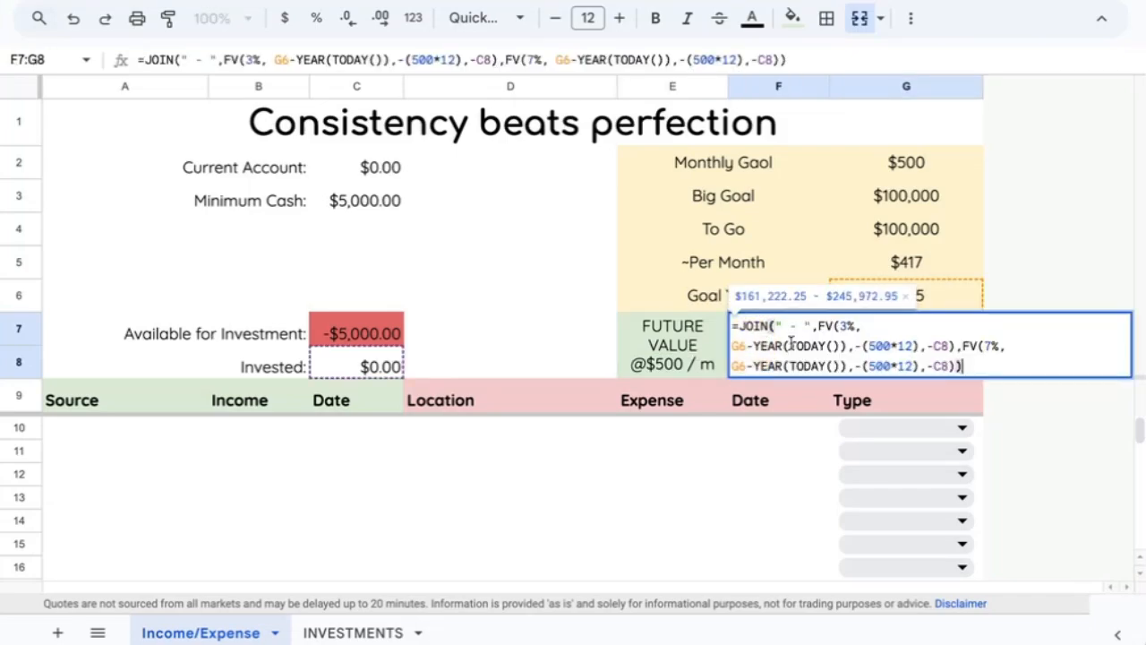
pyautogui.click(835, 326)
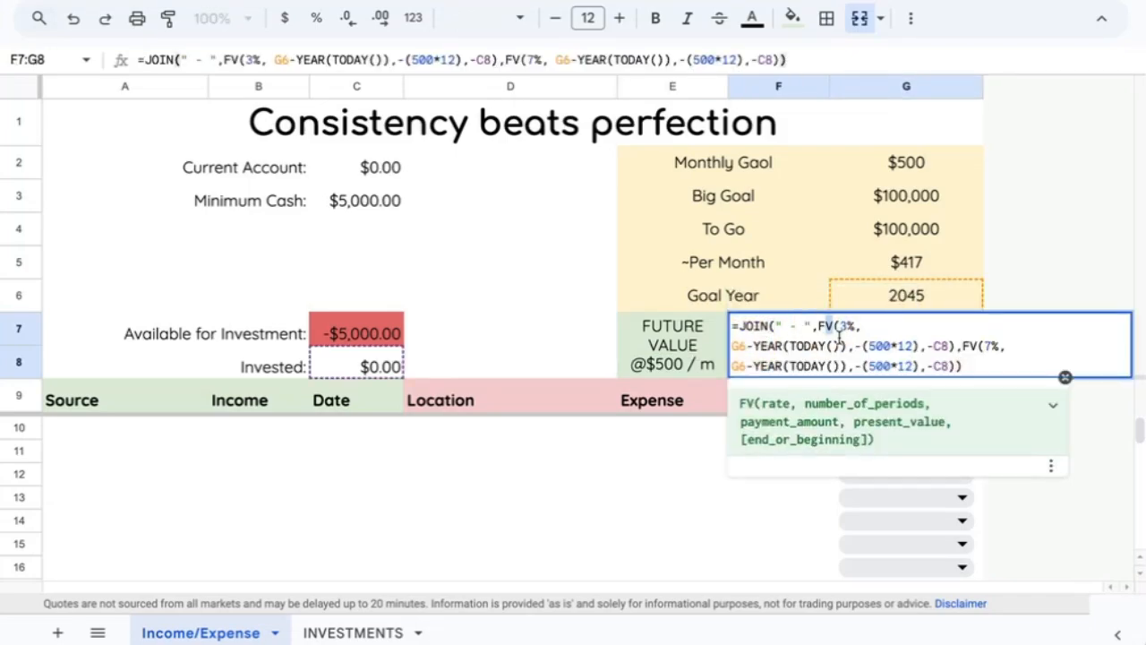
pyautogui.press('Escape')
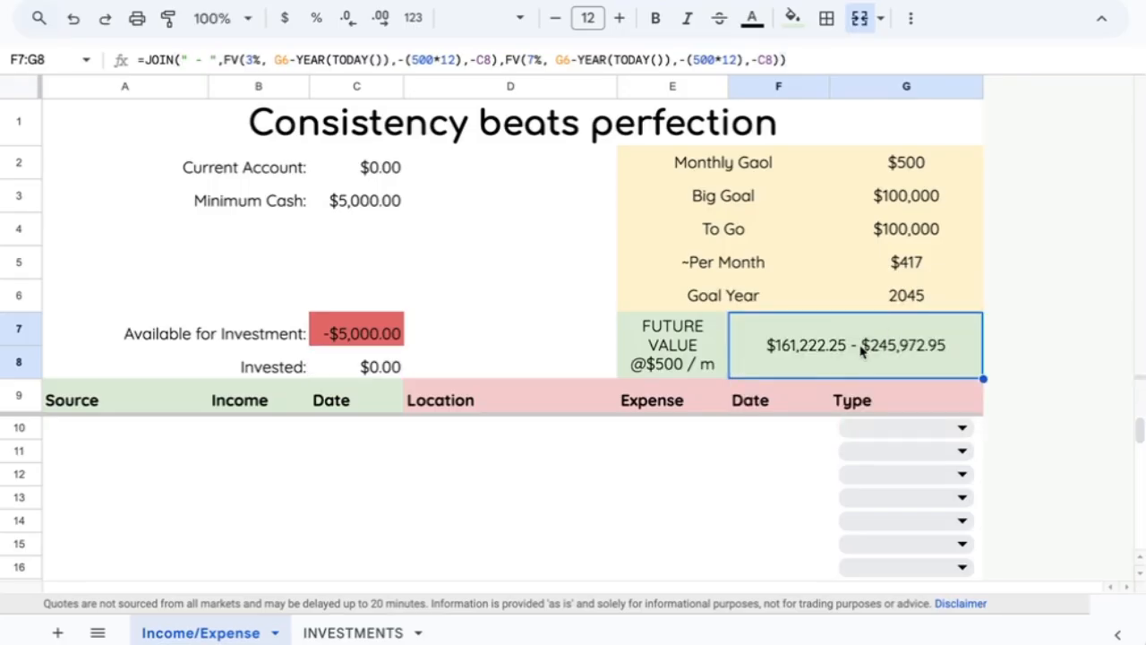
pyautogui.click(677, 374)
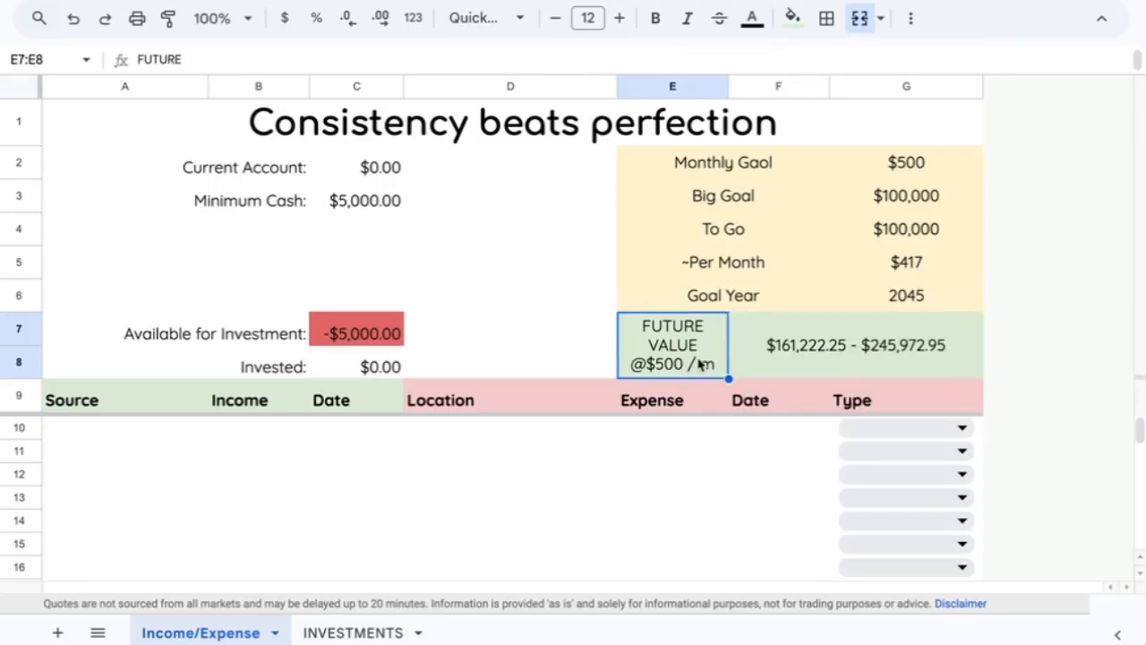
pyautogui.doubleClick(779, 345)
pyautogui.press('Escape')
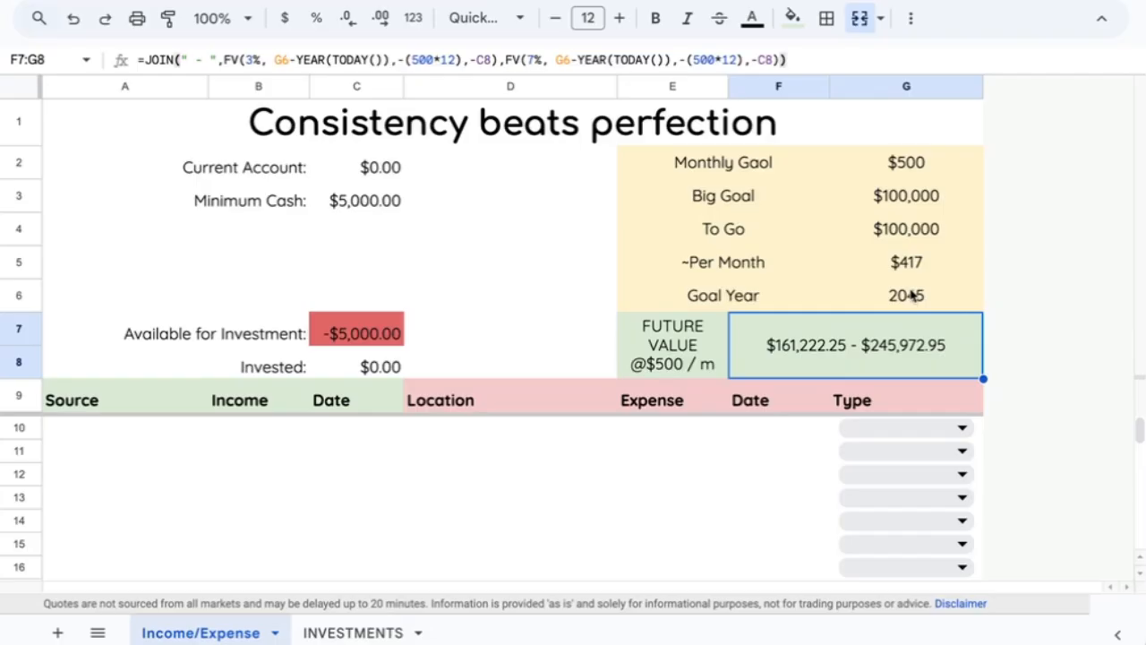
# - Check the Goal Year cell and calculate 20*12*500 with the system-wide search, then dismiss the search
pyautogui.click(911, 296)
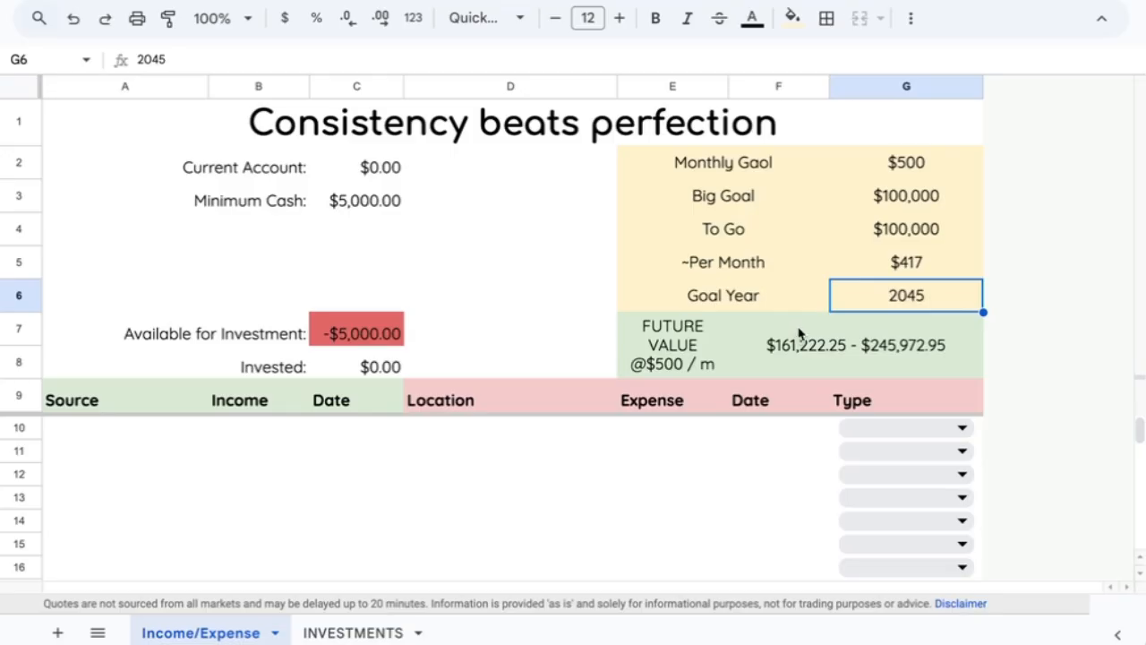
pyautogui.press('super+space')
pyautogui.write('20')
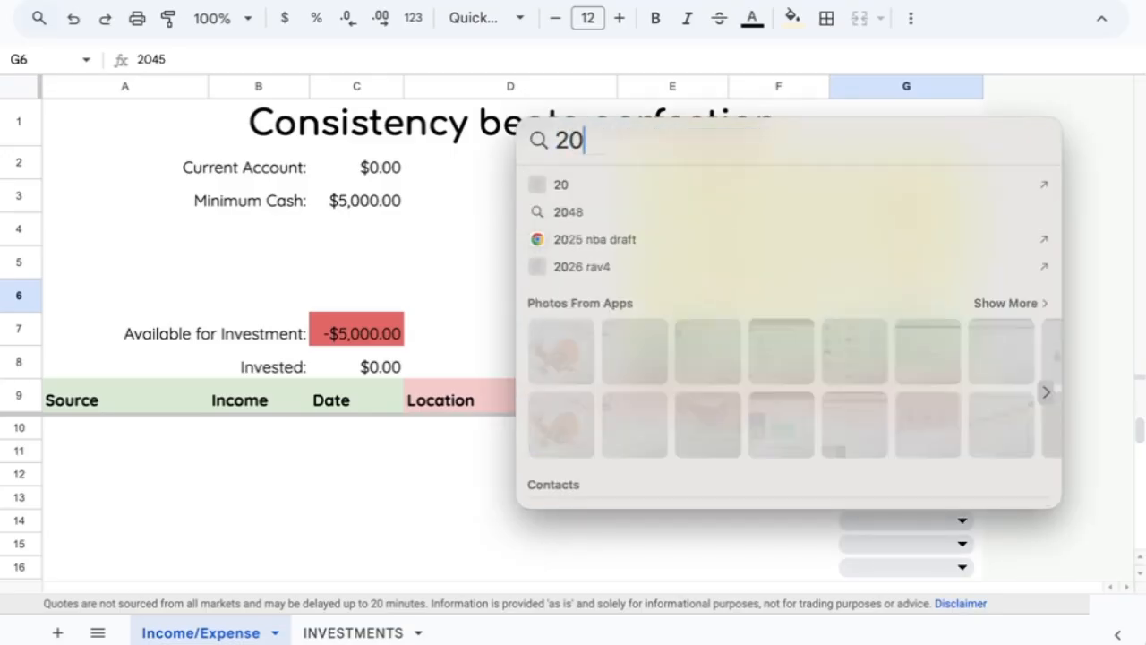
pyautogui.write('*12*')
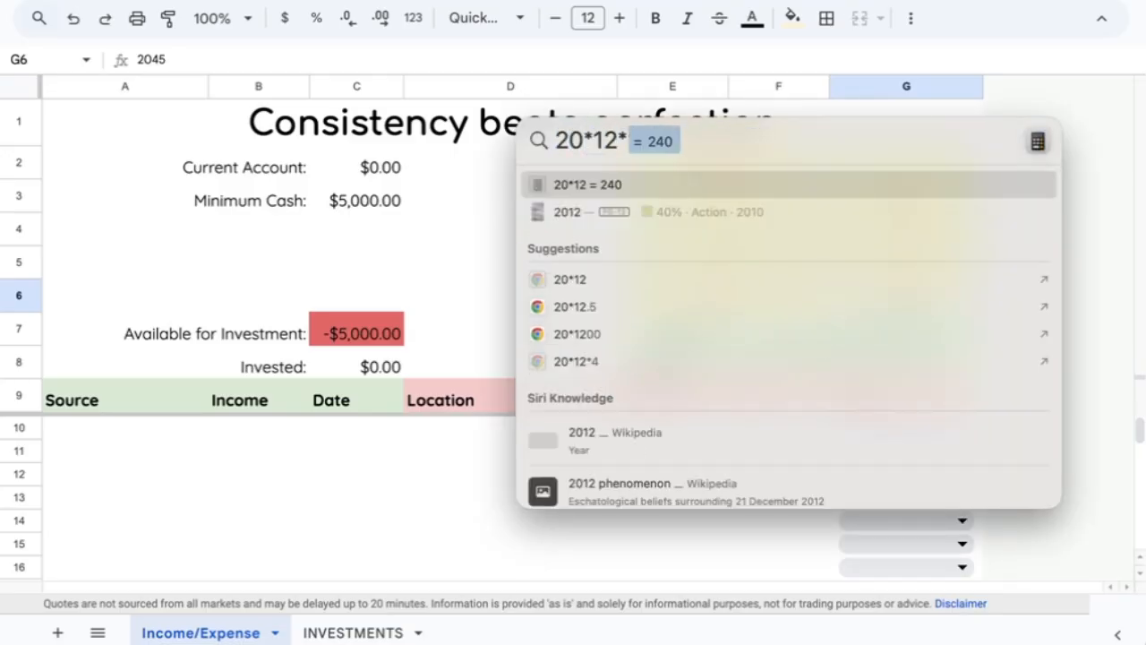
pyautogui.write('500')
pyautogui.press('Escape')
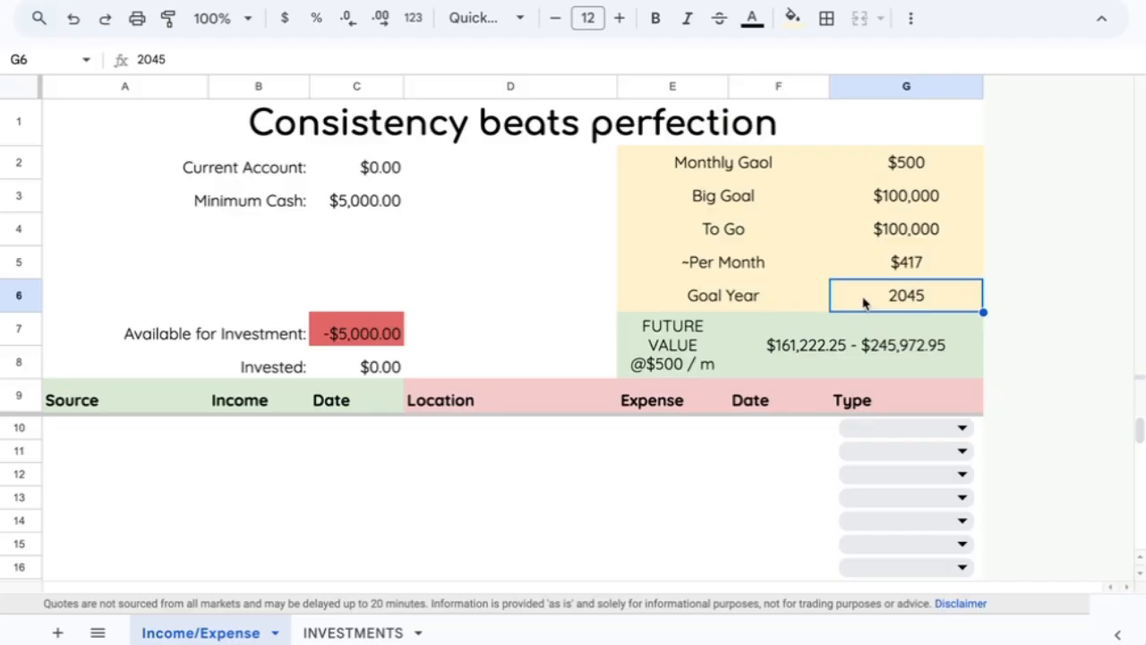
# - Compare the 3% and 7% FV parts of the FUTURE VALUE formula, leaving the formula as it is
pyautogui.click(805, 359)
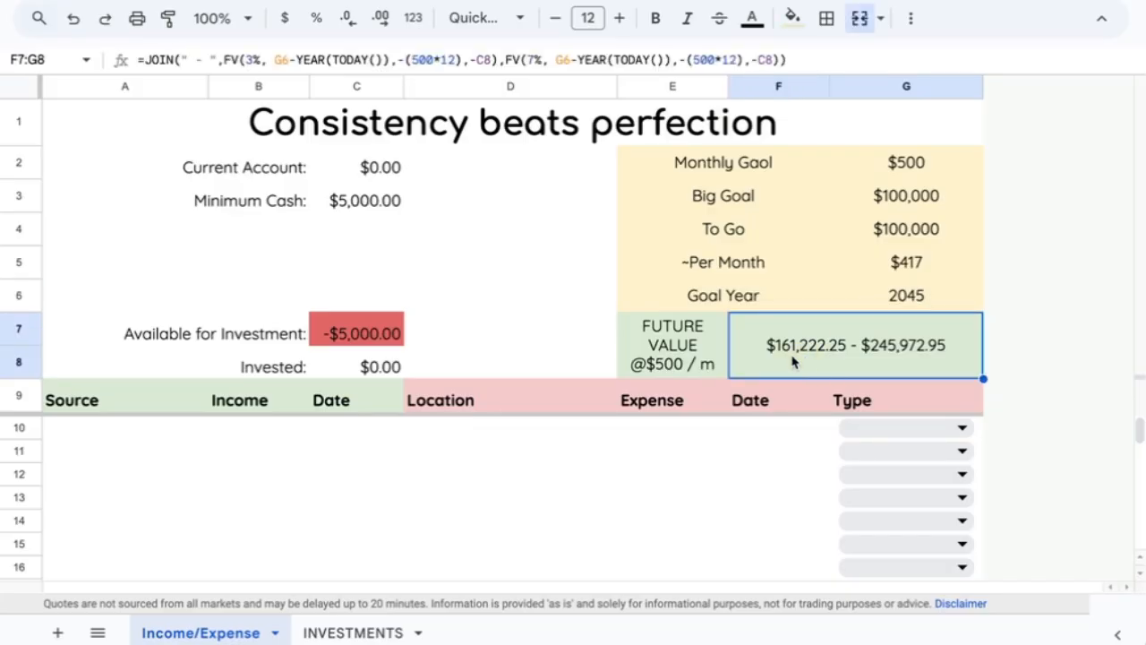
pyautogui.click(930, 299)
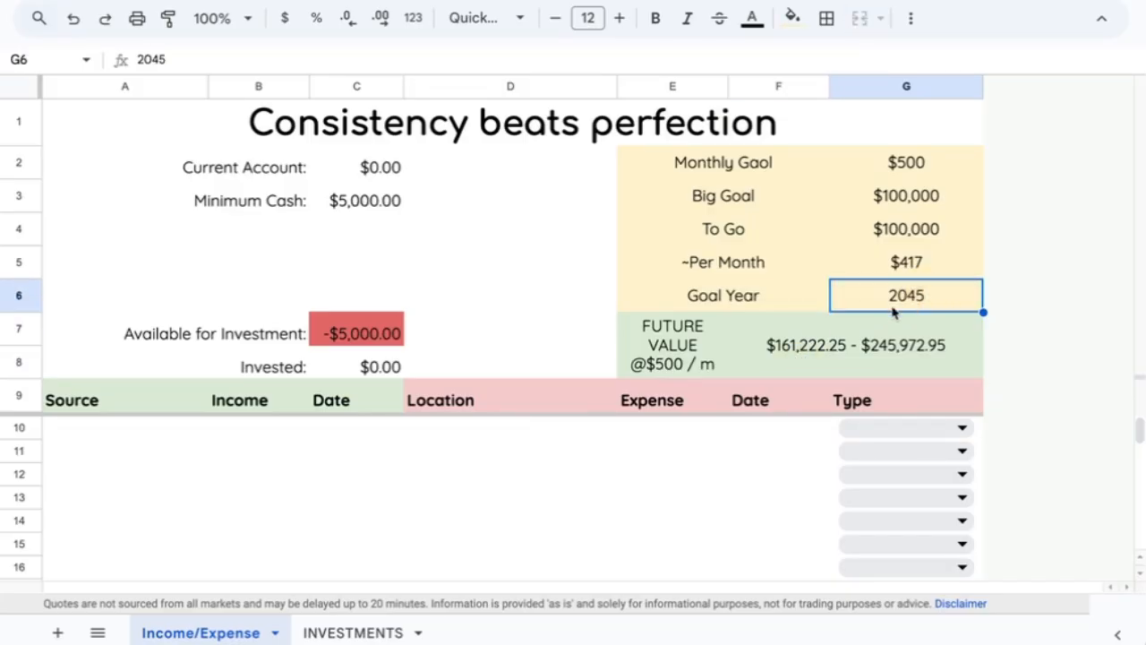
pyautogui.click(808, 363)
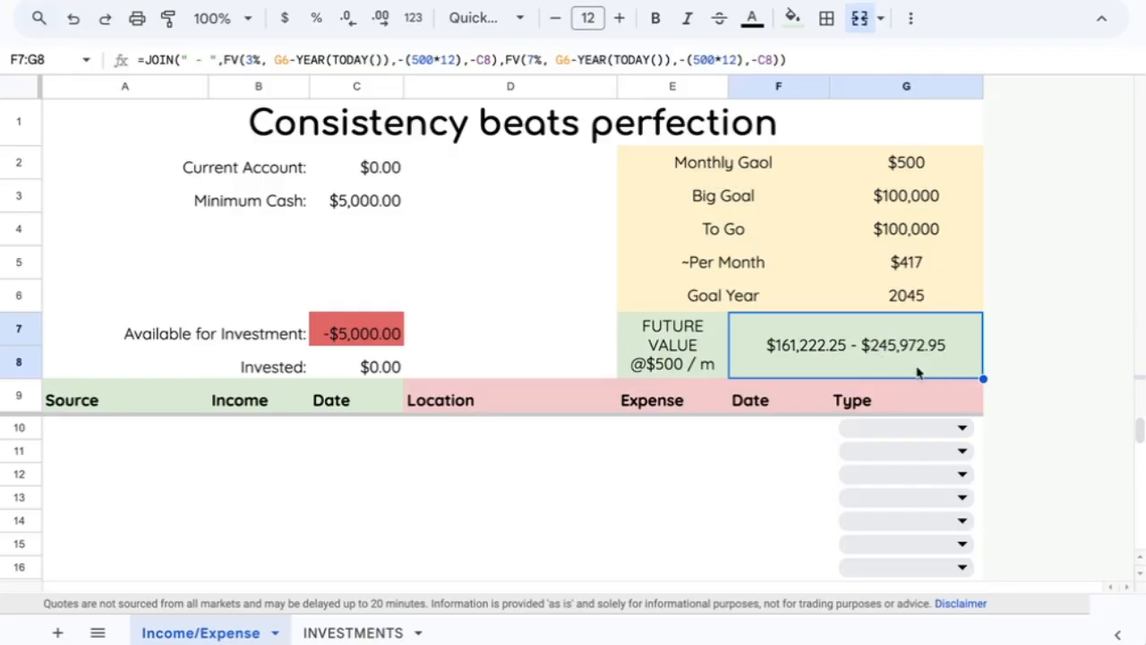
pyautogui.doubleClick(808, 358)
pyautogui.moveTo(953, 345); pyautogui.dragTo(823, 326)
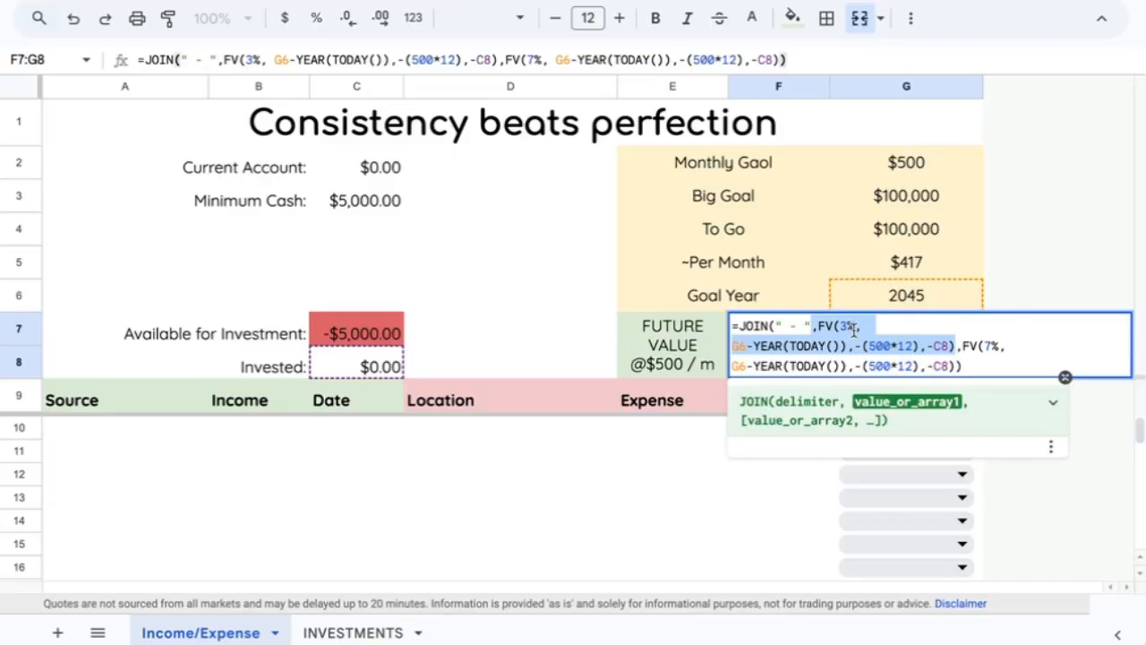
pyautogui.moveTo(985, 345); pyautogui.dragTo(1006, 346)
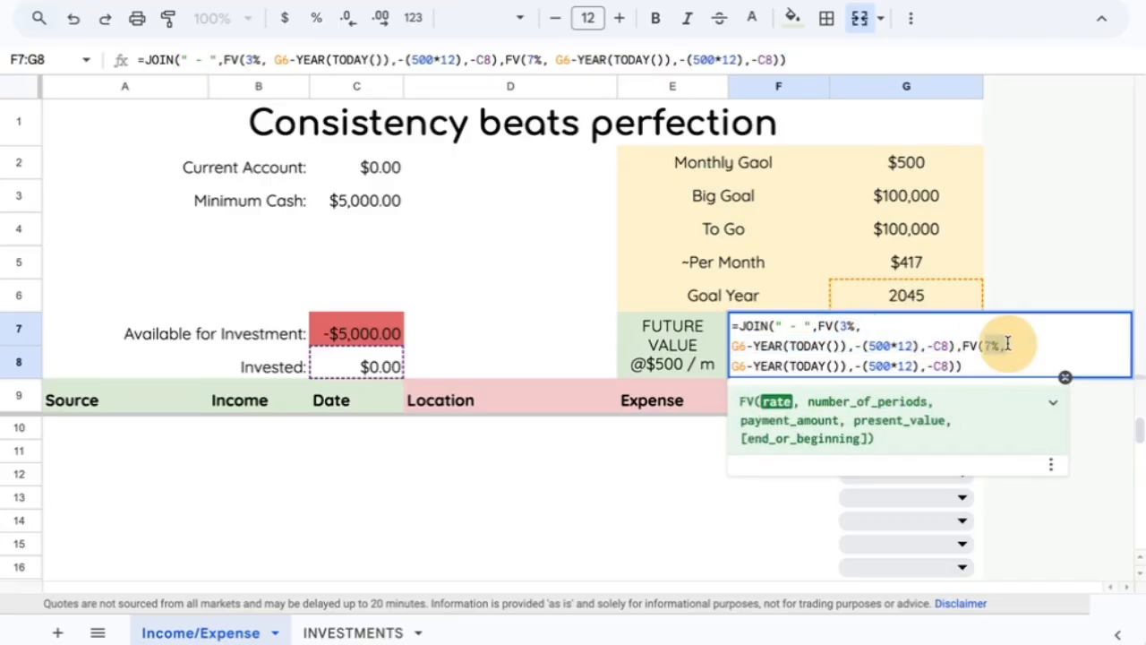
pyautogui.press('Escape')
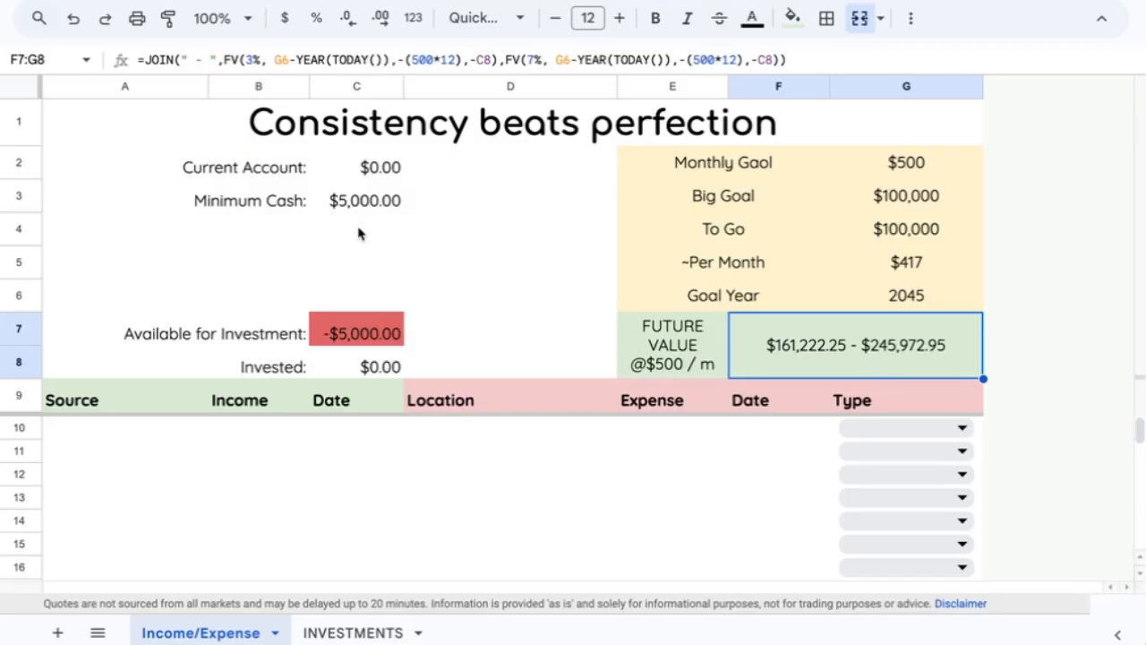
# - Review the income headings Source, Income and Date and the expense headings Location, Expense, Date and Type in row 9
pyautogui.click(241, 428)
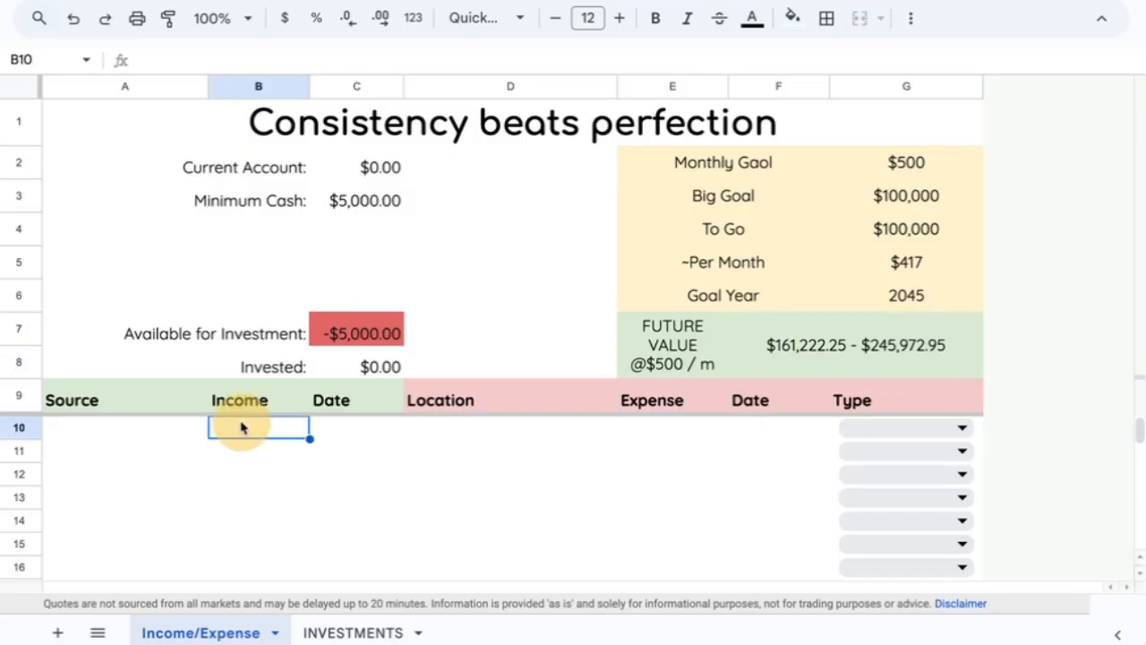
pyautogui.click(104, 439)
pyautogui.moveTo(161, 409); pyautogui.dragTo(349, 409)
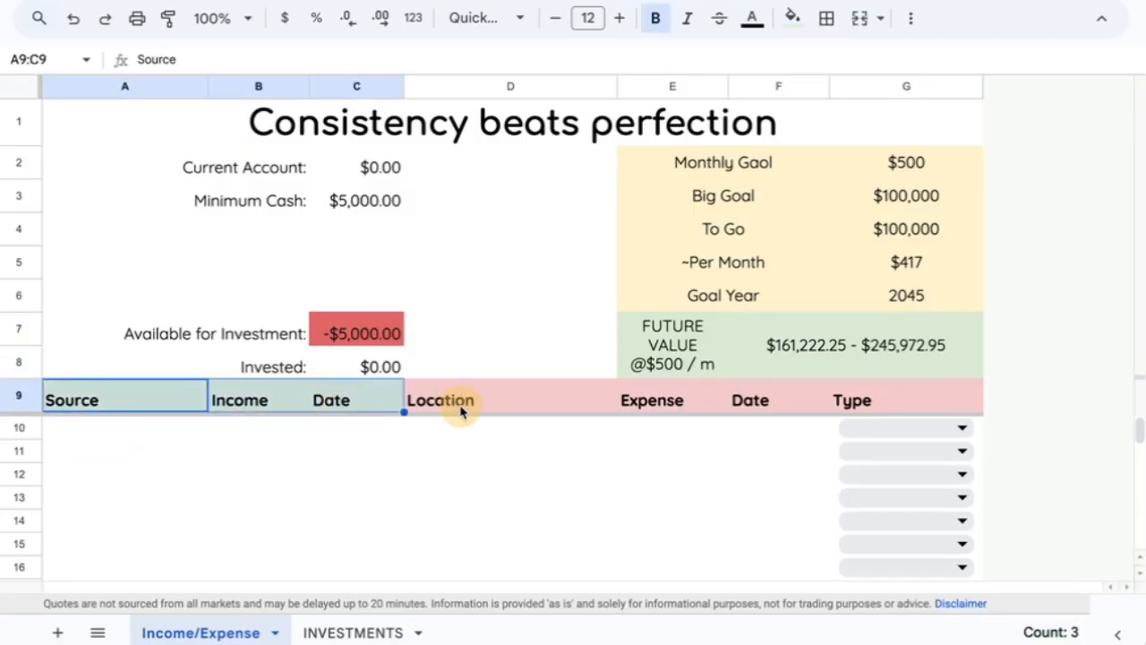
pyautogui.moveTo(461, 404); pyautogui.dragTo(920, 413)
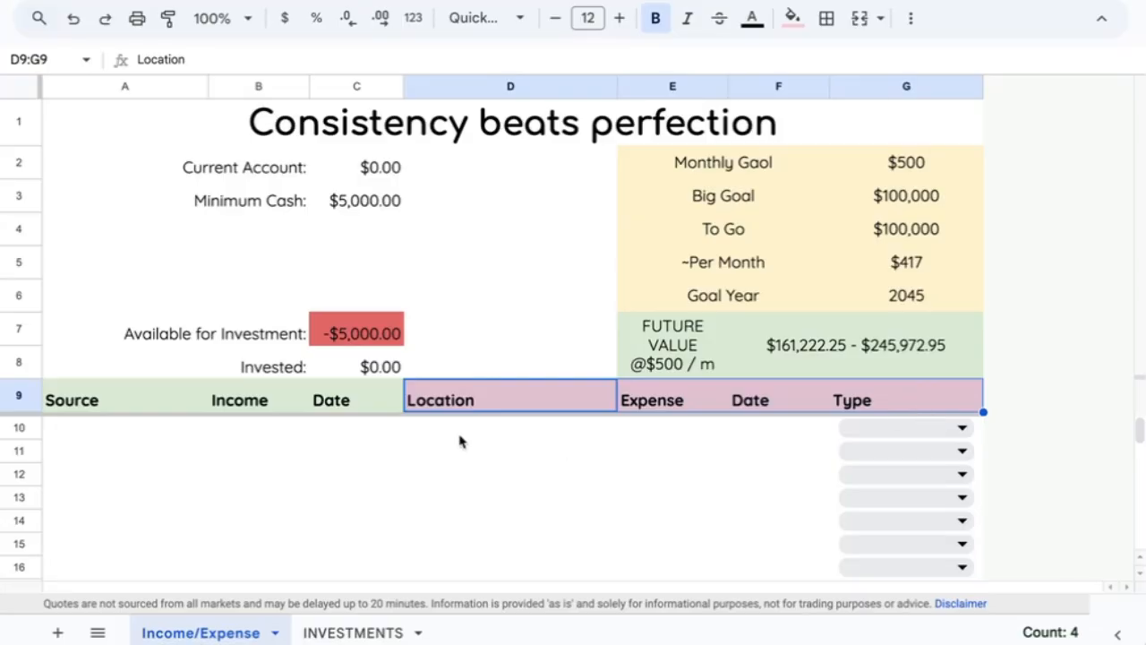
# - Record a "check" income of 500 dated 1/1 in row 10 and check the Available for Investment and Current Account formulas
pyautogui.click(104, 438)
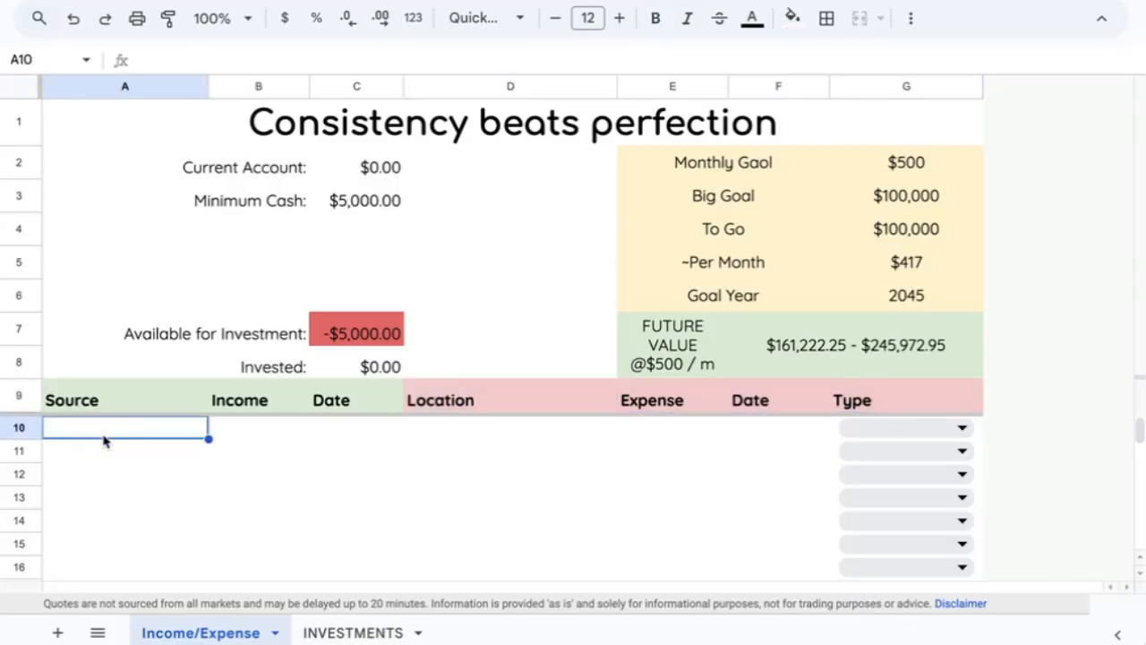
pyautogui.write('check')
pyautogui.press('Tab')
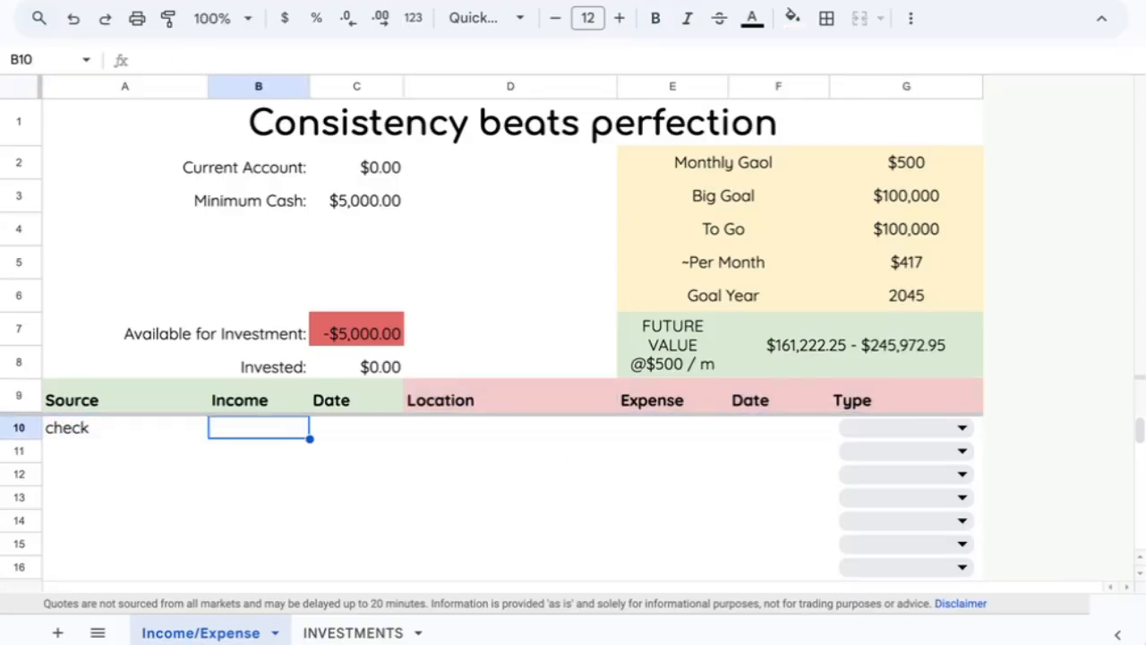
pyautogui.write('500')
pyautogui.press('Tab')
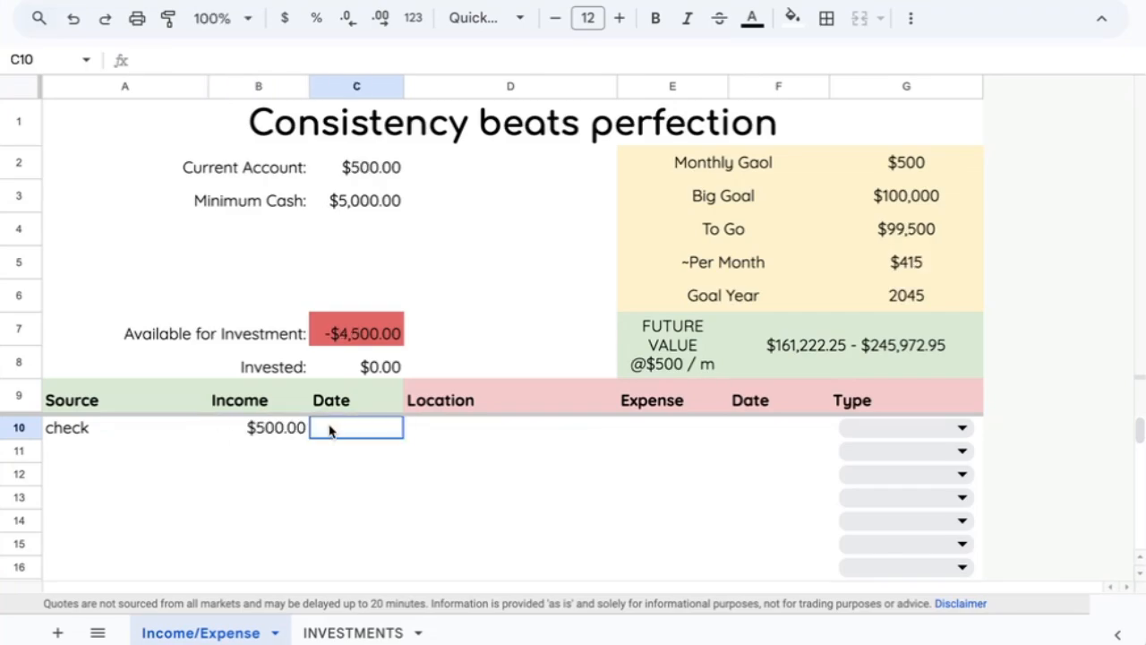
pyautogui.doubleClick(329, 427)
pyautogui.write('1/1')
pyautogui.moveTo(126, 428); pyautogui.dragTo(275, 449)
pyautogui.click(356, 331)
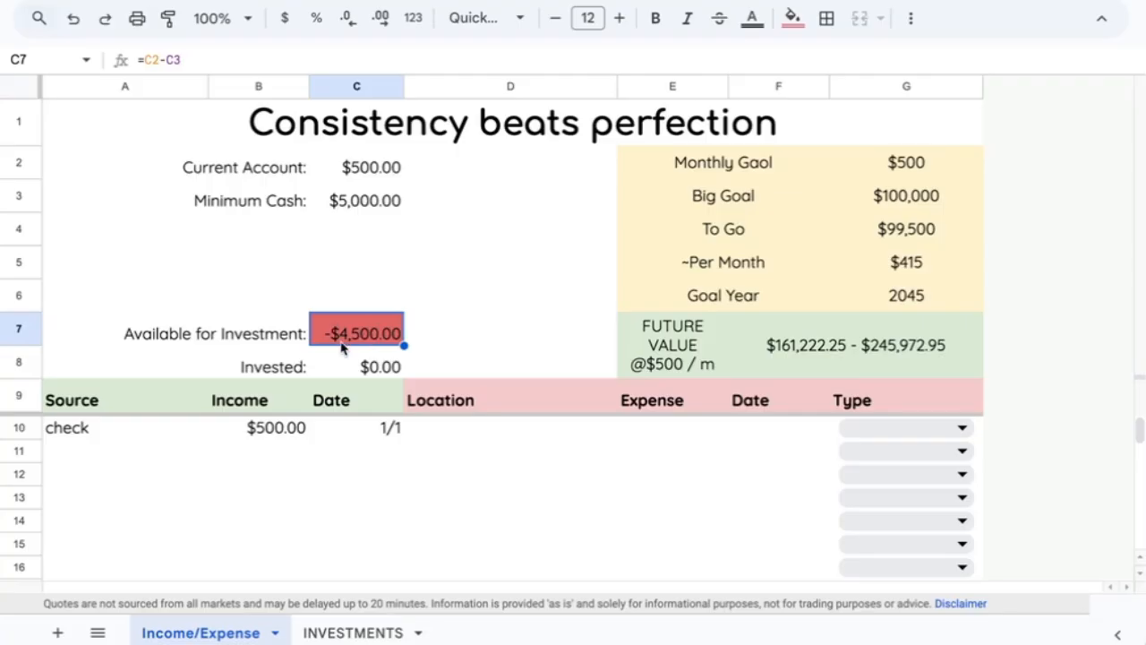
pyautogui.click(340, 174)
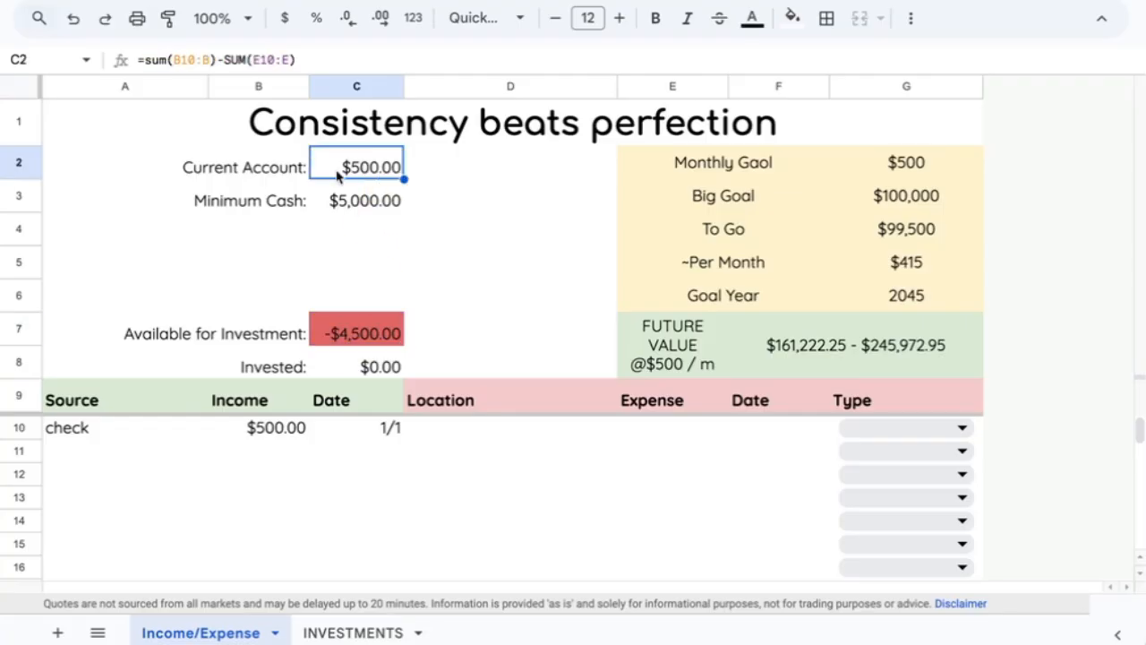
# - Copy the source and income cells A10:B10 into rows 11 through 22 and check the Available for Investment amount
pyautogui.moveTo(97, 423); pyautogui.dragTo(311, 433)
pyautogui.hotkey('ctrl', 'c')
pyautogui.press('Down')
pyautogui.hotkey('ctrl', 'v')
pyautogui.press('Down')
pyautogui.hotkey('ctrl', 'v')
pyautogui.press('Down')
pyautogui.hotkey('ctrl', 'v')
pyautogui.press('Down')
pyautogui.hotkey('ctrl', 'v')
pyautogui.press('Down')
pyautogui.hotkey('ctrl', 'v')
pyautogui.press('Down')
pyautogui.hotkey('ctrl', 'v')
pyautogui.press('Down')
pyautogui.hotkey('ctrl', 'v')
pyautogui.press('Down')
pyautogui.hotkey('ctrl', 'v')
pyautogui.press('Down')
pyautogui.hotkey('ctrl', 'v')
pyautogui.press('Down')
pyautogui.hotkey('ctrl', 'v')
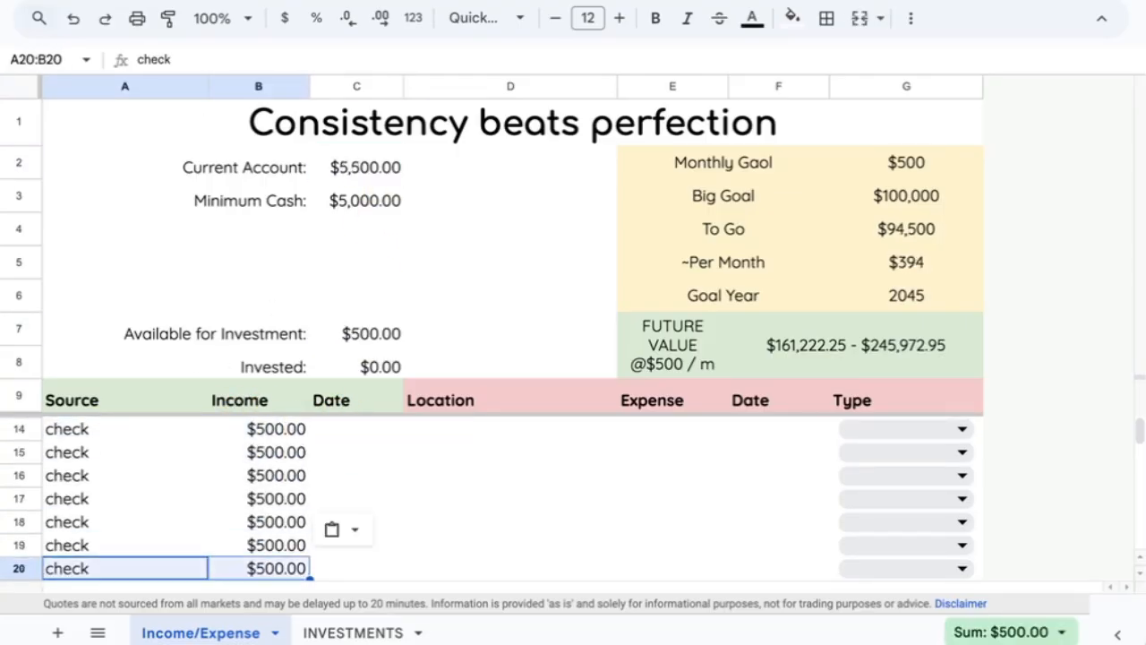
pyautogui.press('Down')
pyautogui.hotkey('ctrl', 'v')
pyautogui.press('Down')
pyautogui.hotkey('ctrl', 'v')
pyautogui.press('Down')
pyautogui.press('Up')
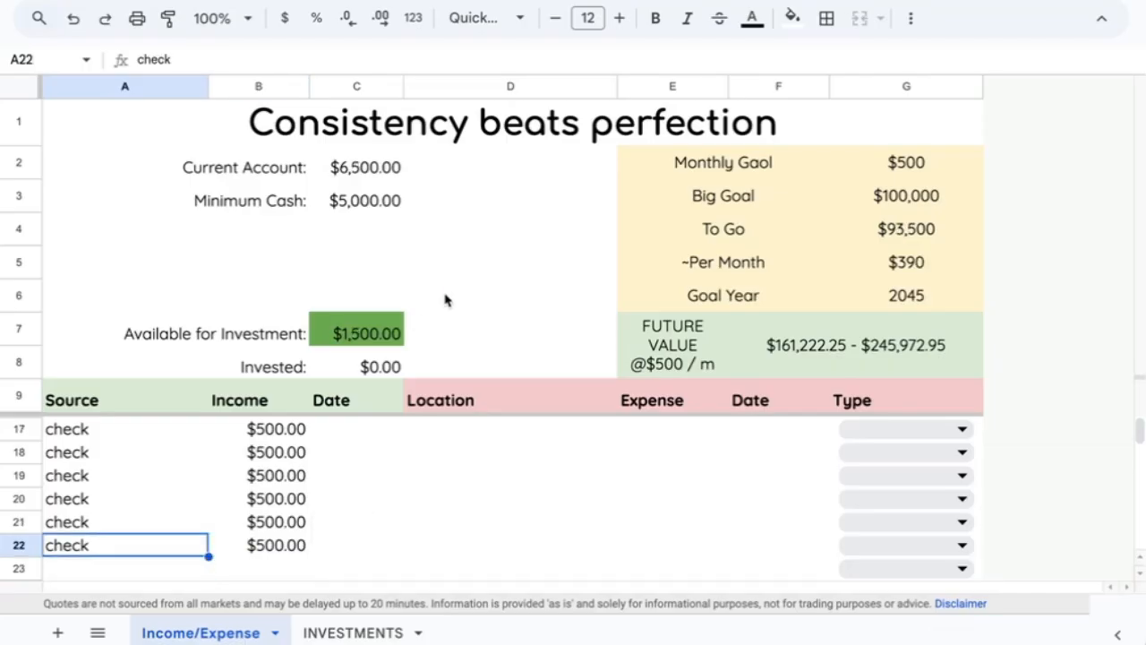
pyautogui.click(398, 321)
pyautogui.scroll(2, 388, 463)
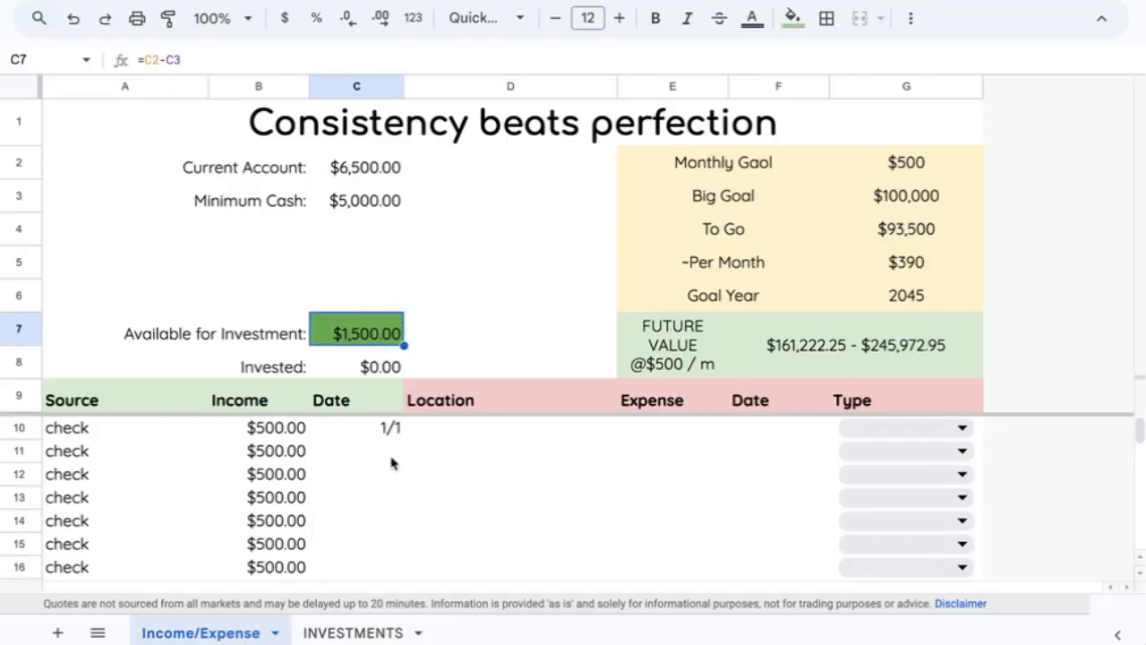
pyautogui.click(473, 428)
pyautogui.write('inv')
pyautogui.press('BackSpace')
pyautogui.press('BackSpace')
pyautogui.press('BackSpace')
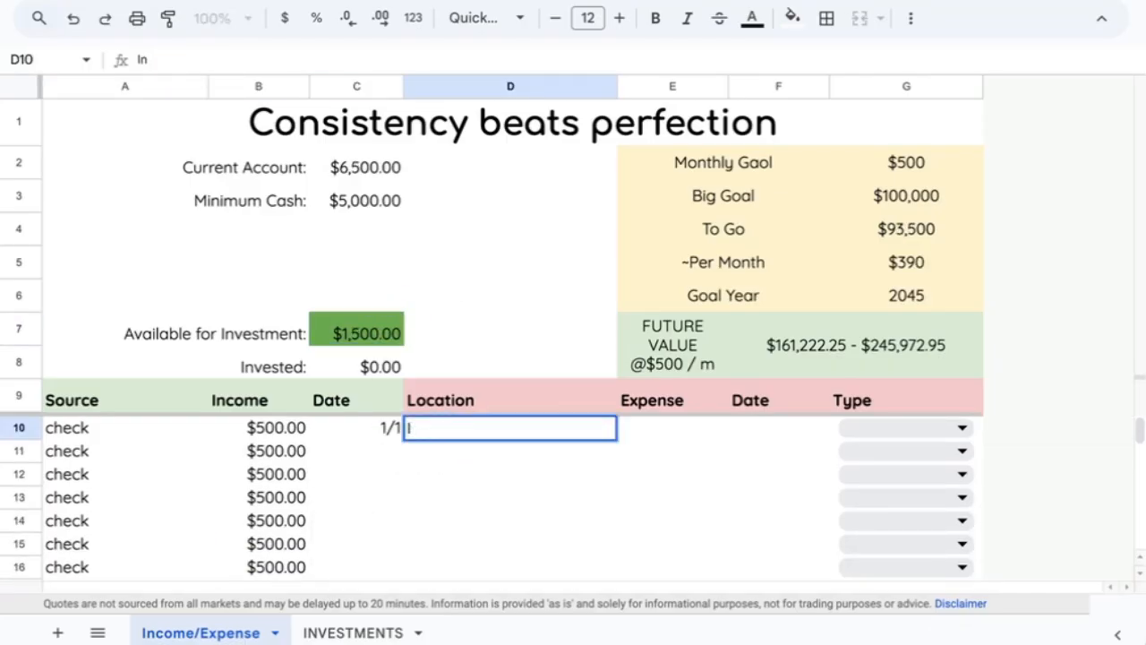
# - Record an expense of 1500 with type INVESTMENT in row 10 and check the Current Account amount
pyautogui.click(895, 427)
pyautogui.click(885, 467)
pyautogui.click(657, 431)
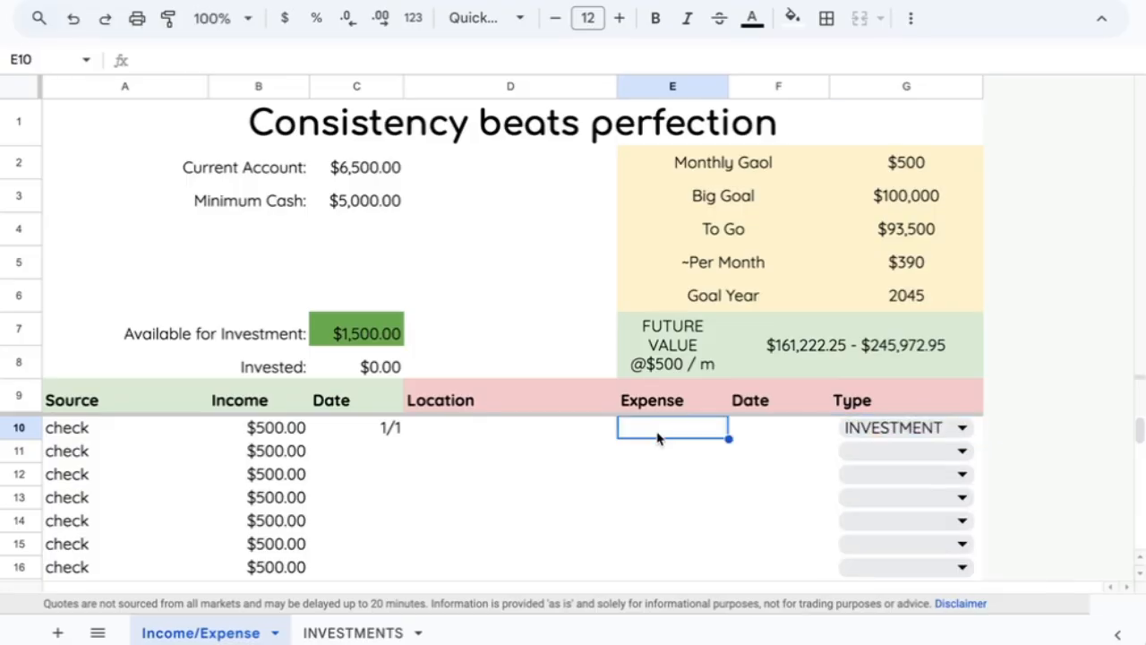
pyautogui.write('1500')
pyautogui.press('Return')
pyautogui.click(340, 173)
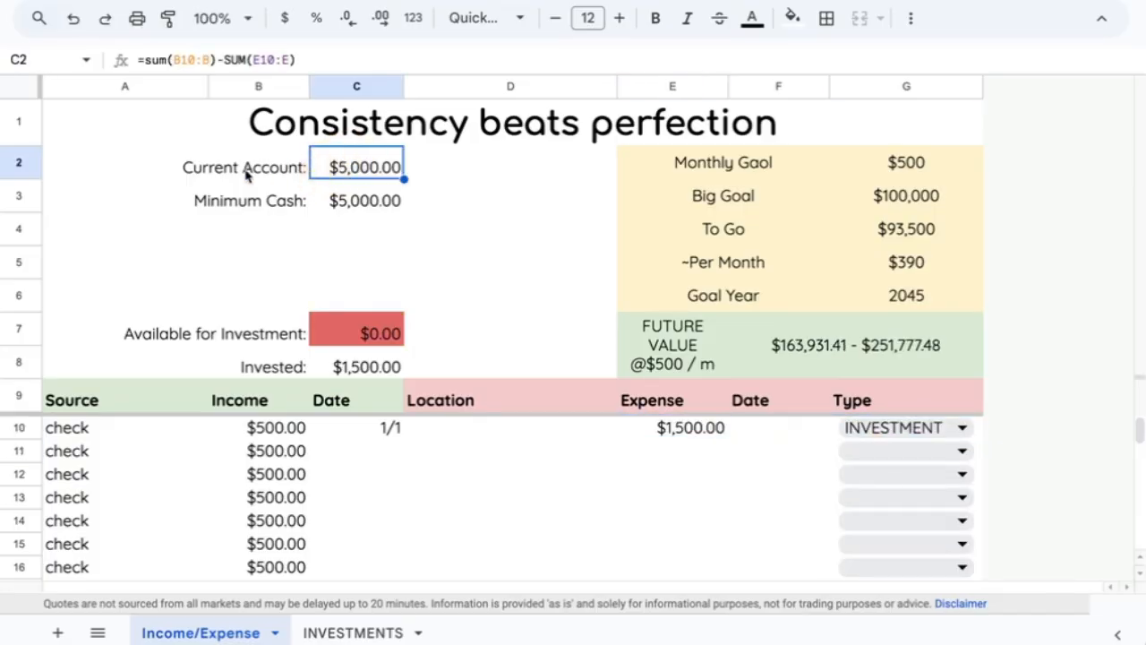
pyautogui.moveTo(320, 169); pyautogui.dragTo(340, 175)
pyautogui.click(370, 168)
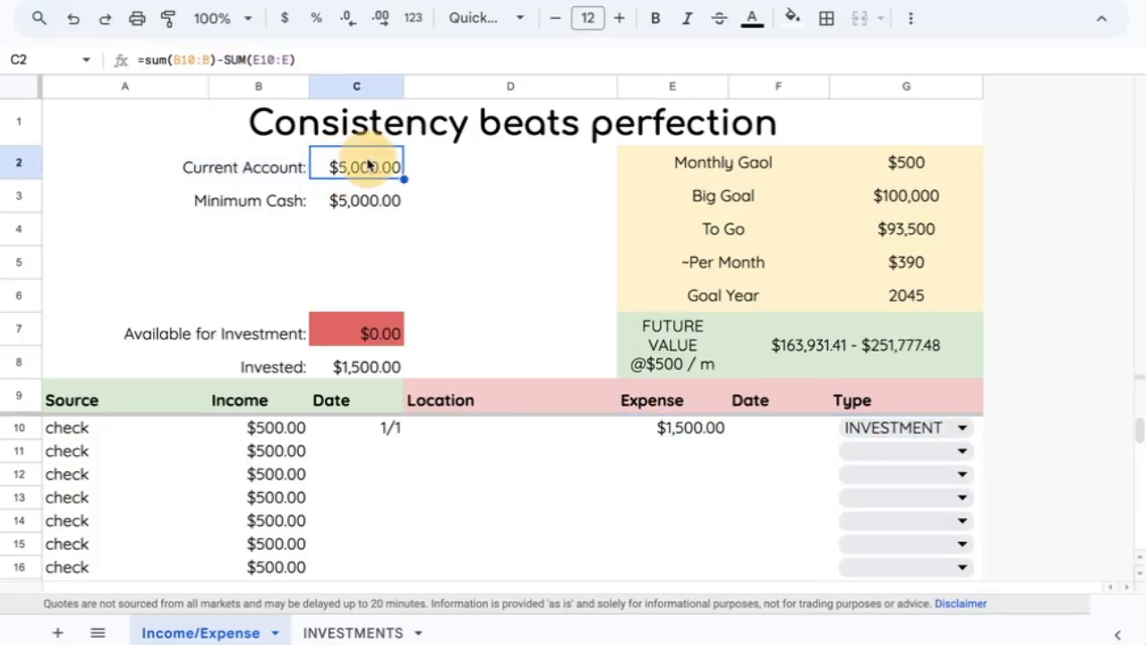
# - Review the income and expense entry areas and the expense type options in G11
pyautogui.moveTo(142, 407); pyautogui.dragTo(363, 562)
pyautogui.scroll(4, 363, 562)
pyautogui.moveTo(457, 402); pyautogui.dragTo(840, 584)
pyautogui.scroll(1, 797, 479)
pyautogui.click(869, 449)
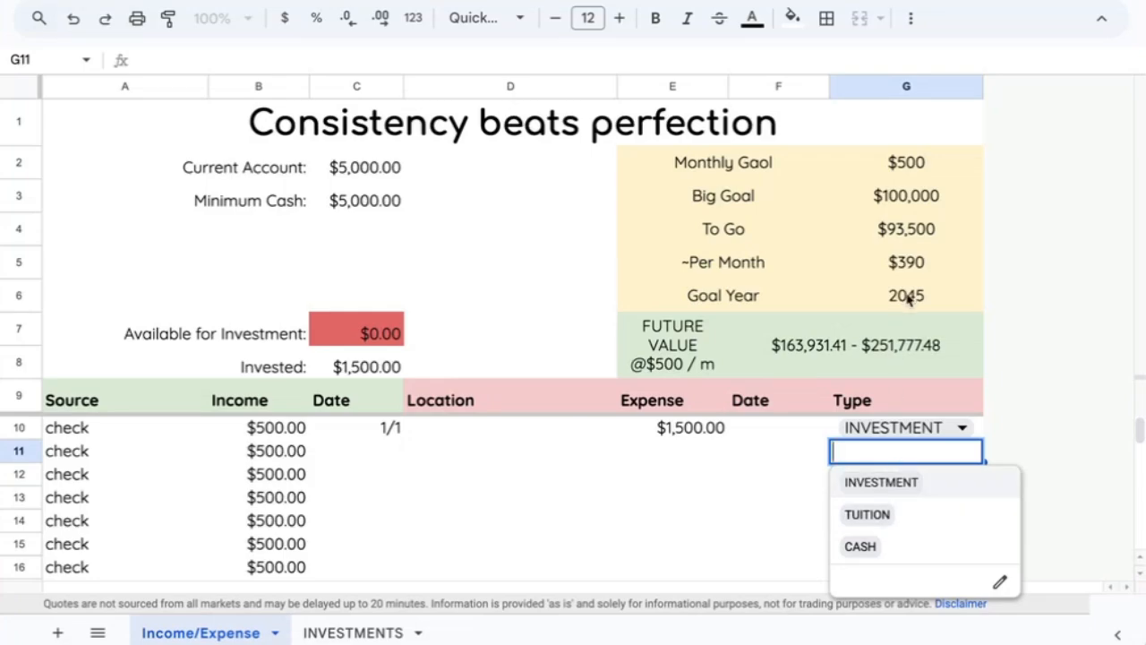
pyautogui.click(733, 482)
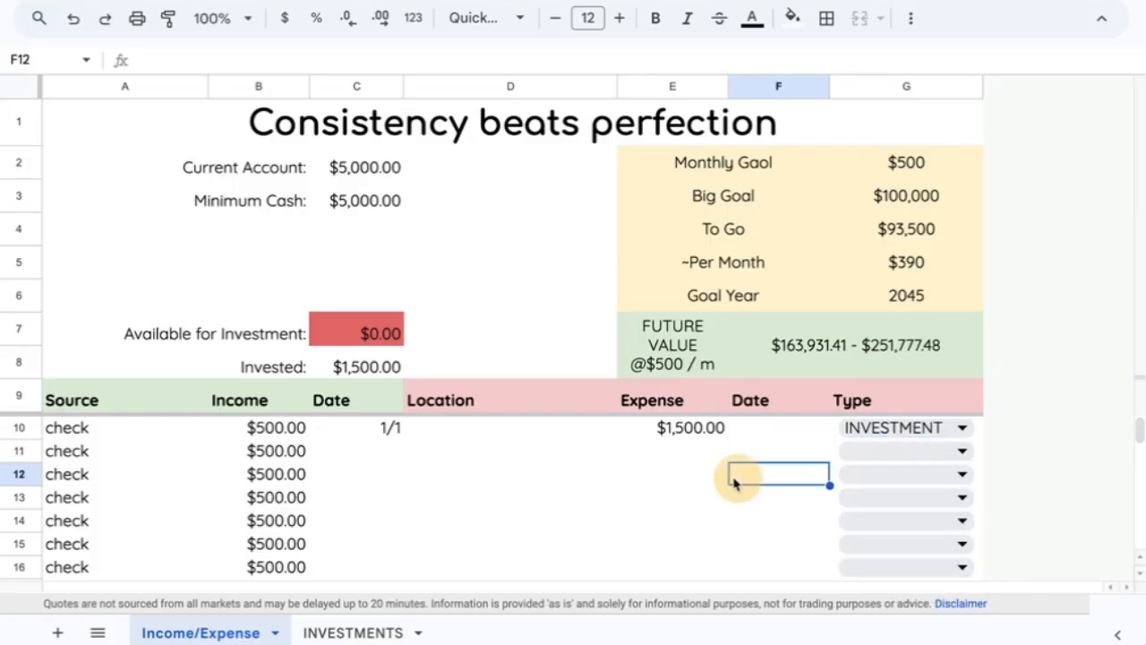
# - Record an expense of 2000 with type TUITION in row 11 and check the Current Account amount
pyautogui.click(716, 476)
pyautogui.click(698, 455)
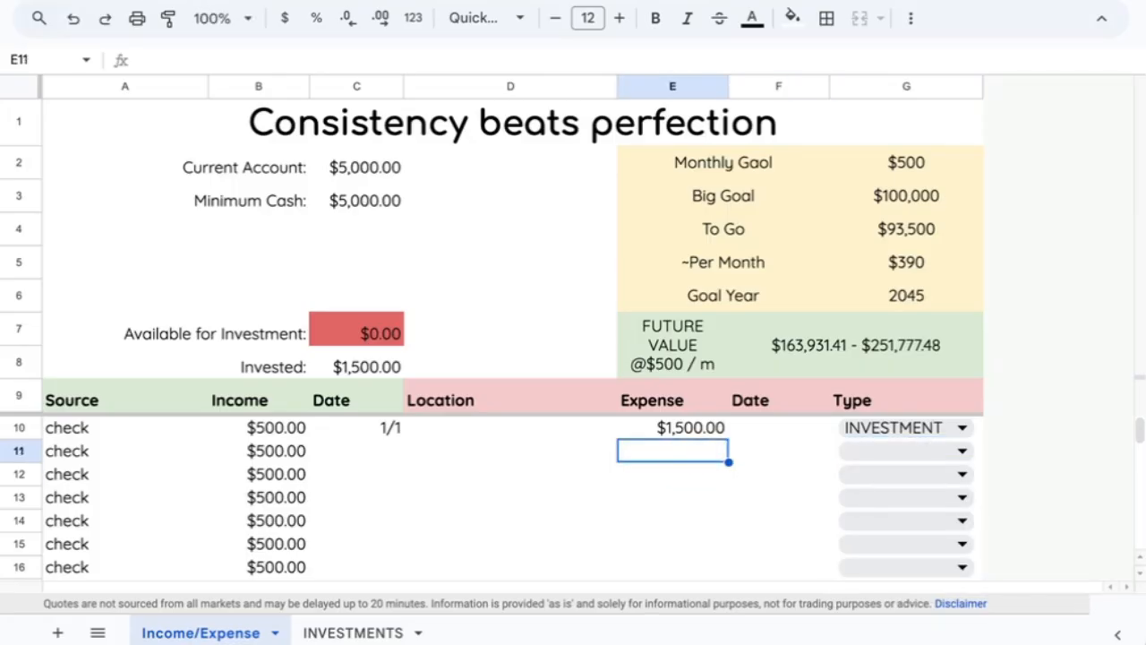
pyautogui.write('800')
pyautogui.press('BackSpace')
pyautogui.press('BackSpace')
pyautogui.write('2000')
pyautogui.press('Return')
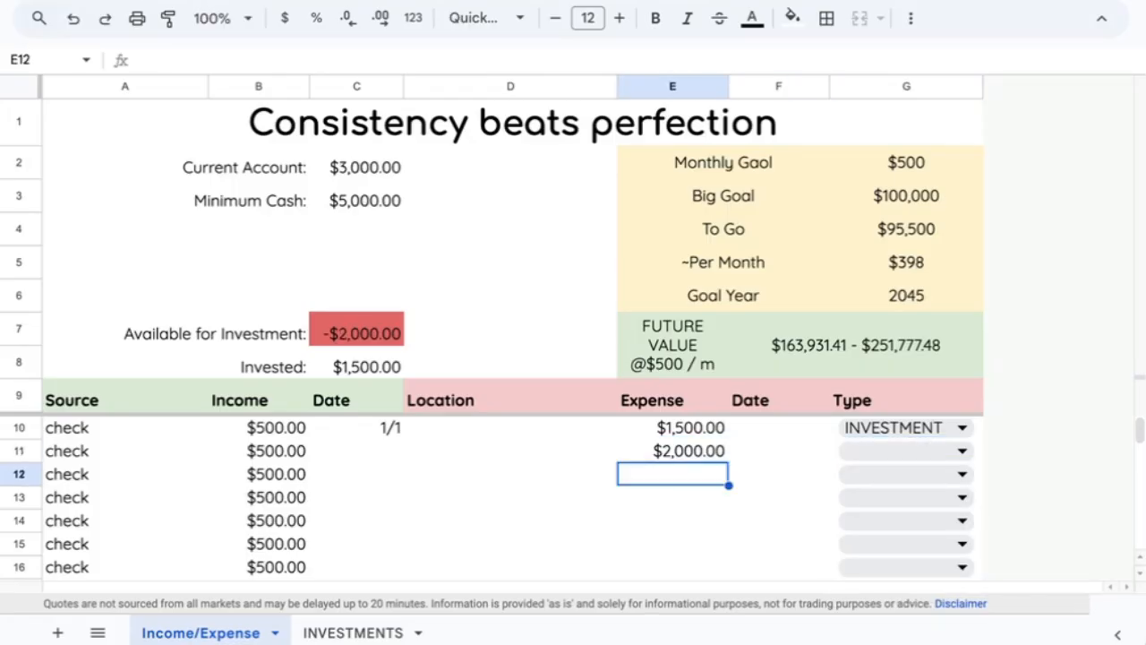
pyautogui.click(931, 450)
pyautogui.click(868, 515)
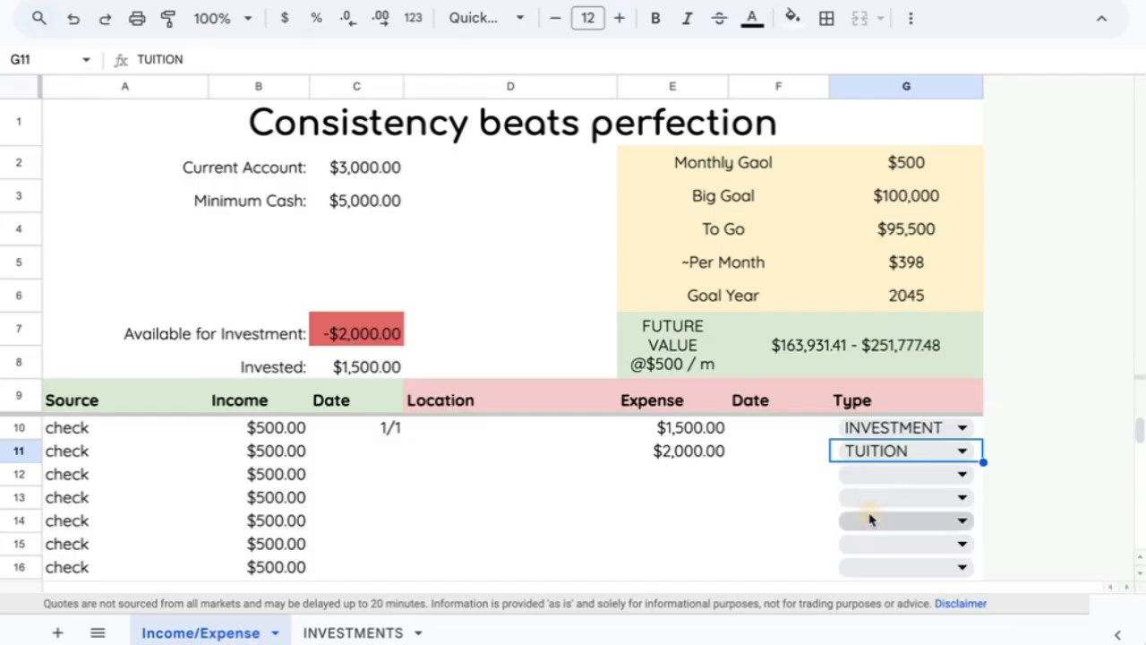
pyautogui.click(662, 451)
pyautogui.click(376, 166)
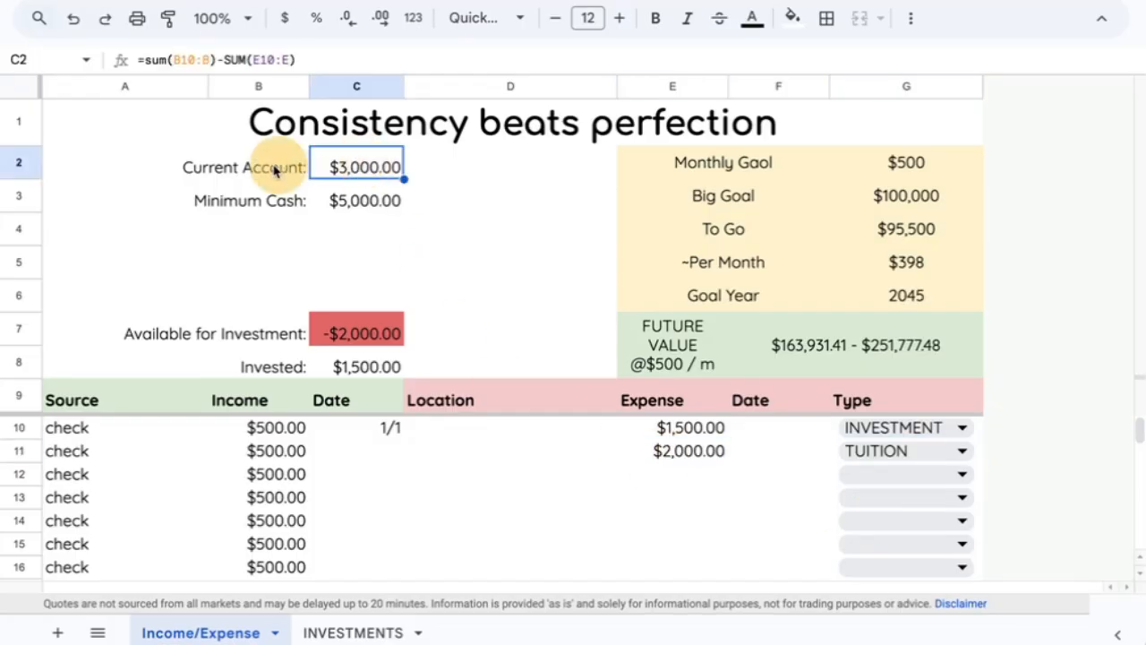
pyautogui.moveTo(281, 161); pyautogui.dragTo(365, 172)
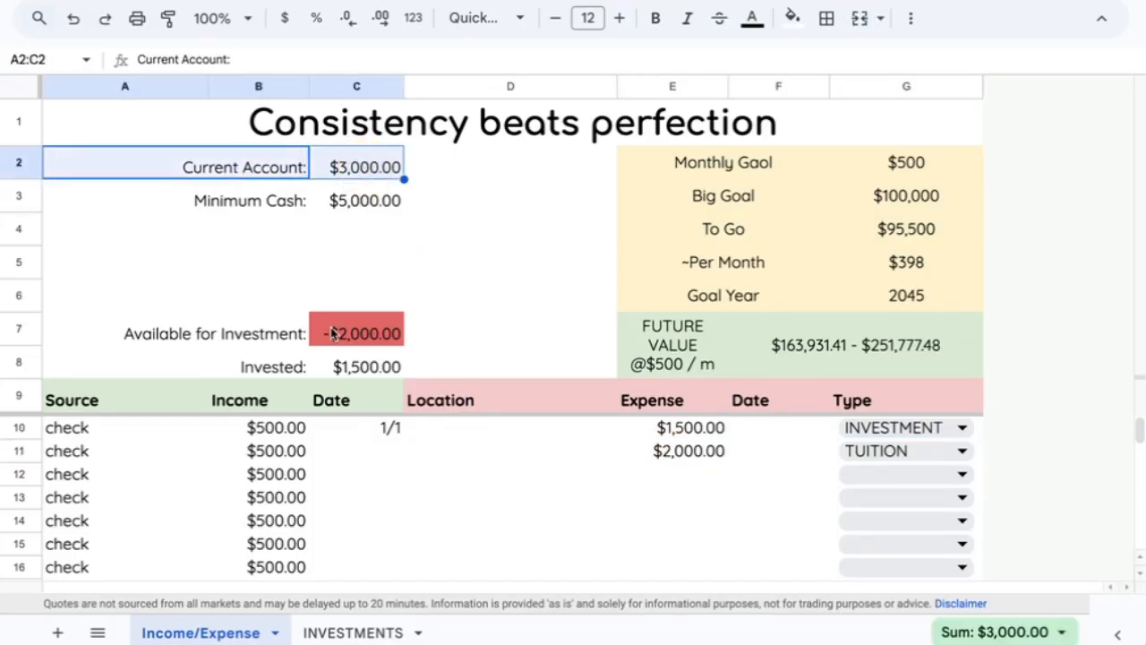
# - Raise the income amounts in B11, B13 and B14 to 1500 each and check the Available for Investment amount
pyautogui.click(265, 452)
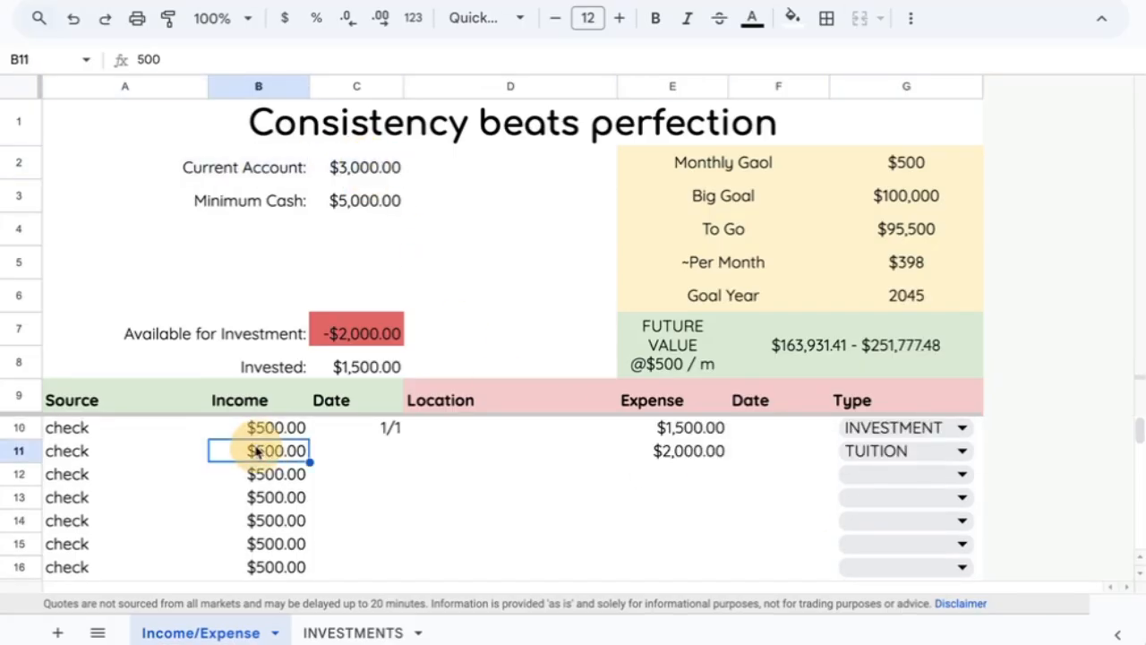
pyautogui.doubleClick(255, 448)
pyautogui.write('1')
pyautogui.press('Return')
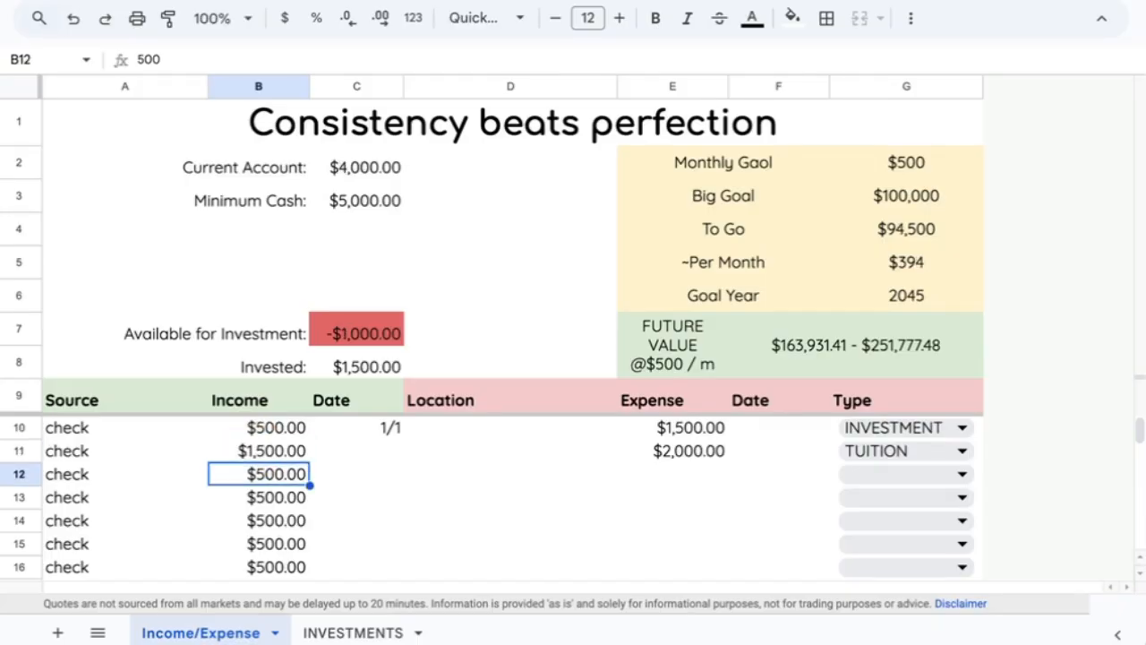
pyautogui.doubleClick(242, 496)
pyautogui.write('1')
pyautogui.press('Return')
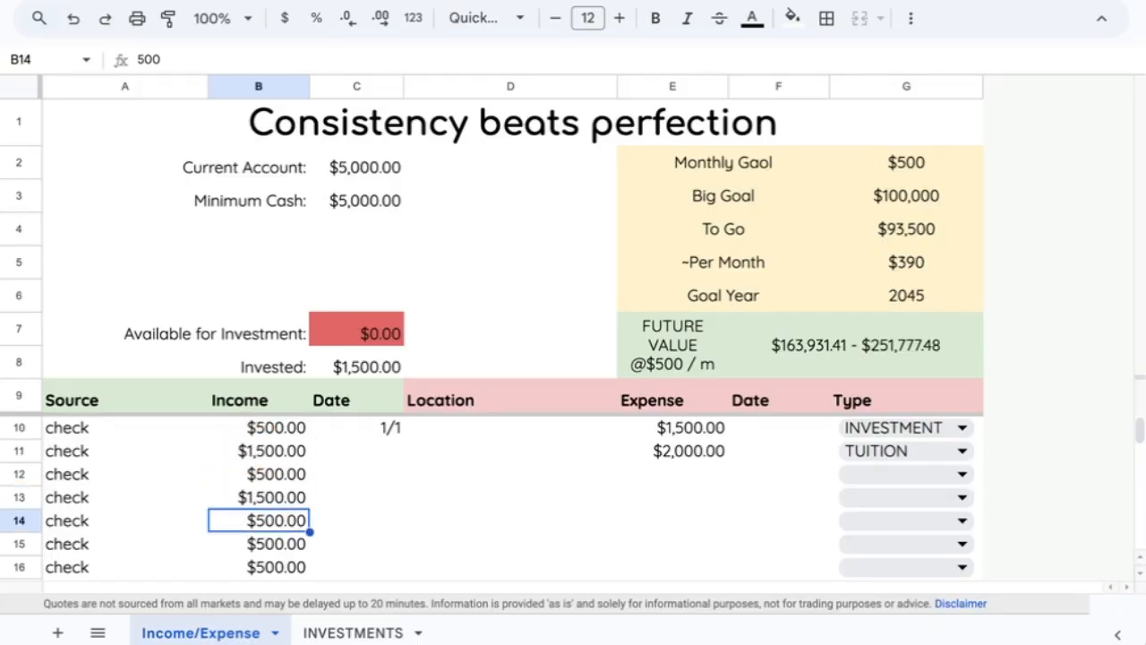
pyautogui.doubleClick(237, 520)
pyautogui.write('1500')
pyautogui.press('Return')
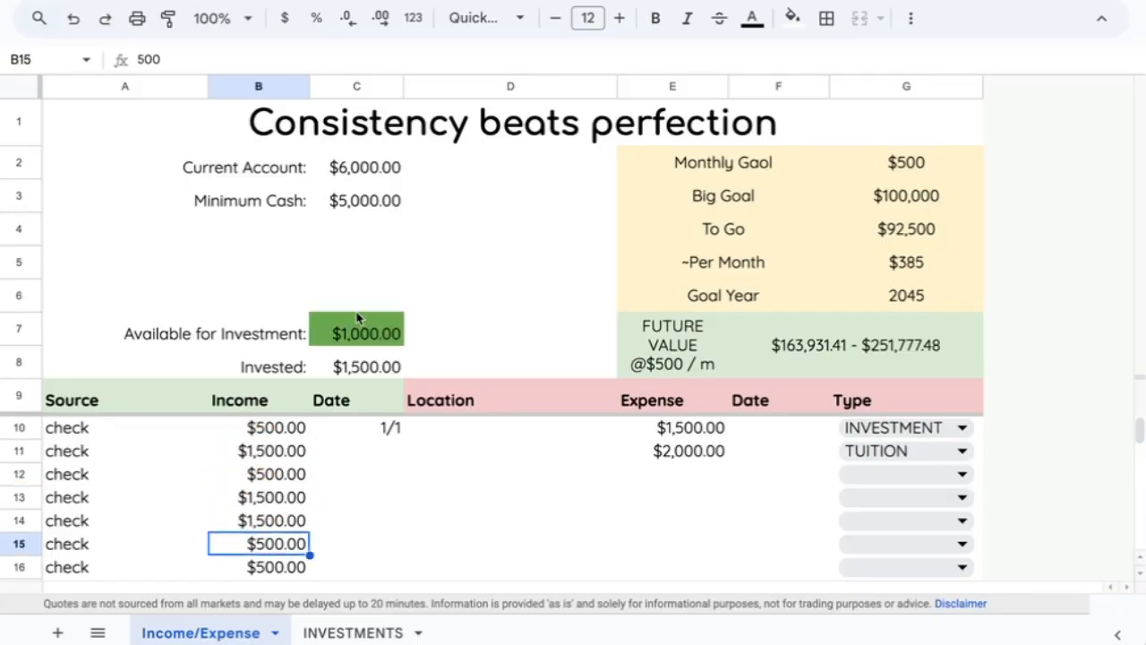
pyautogui.moveTo(356, 309); pyautogui.dragTo(371, 331)
# - Record an expense of 1000 with type INVESTMENT in row 12
pyautogui.click(671, 463)
pyautogui.write('1000')
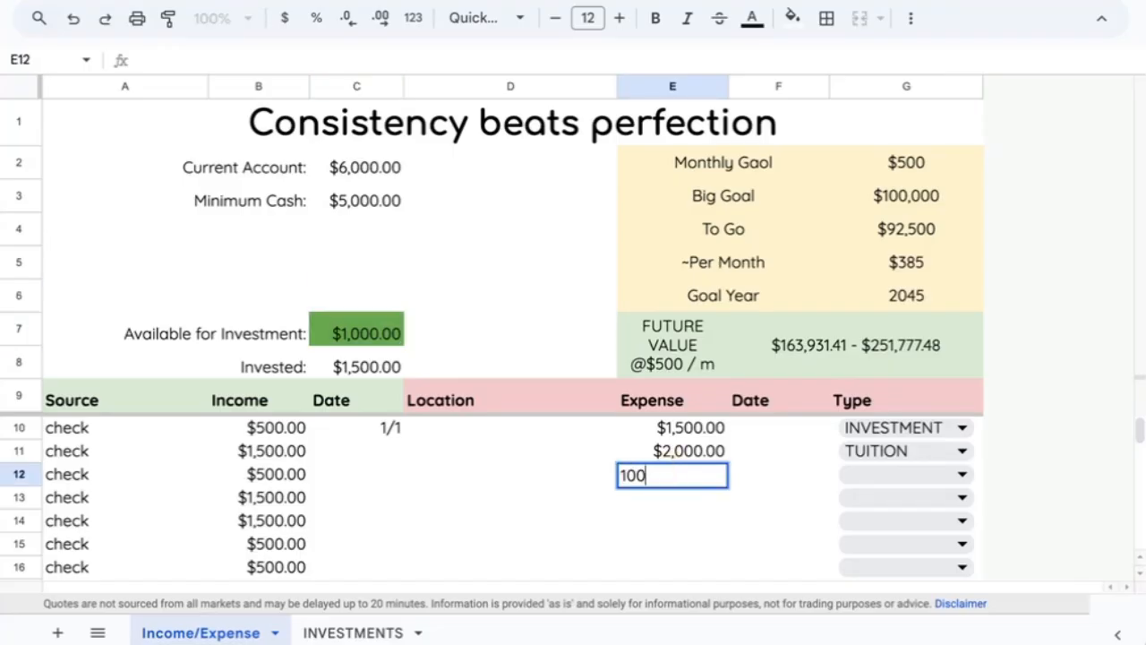
pyautogui.press('Tab')
pyautogui.click(919, 485)
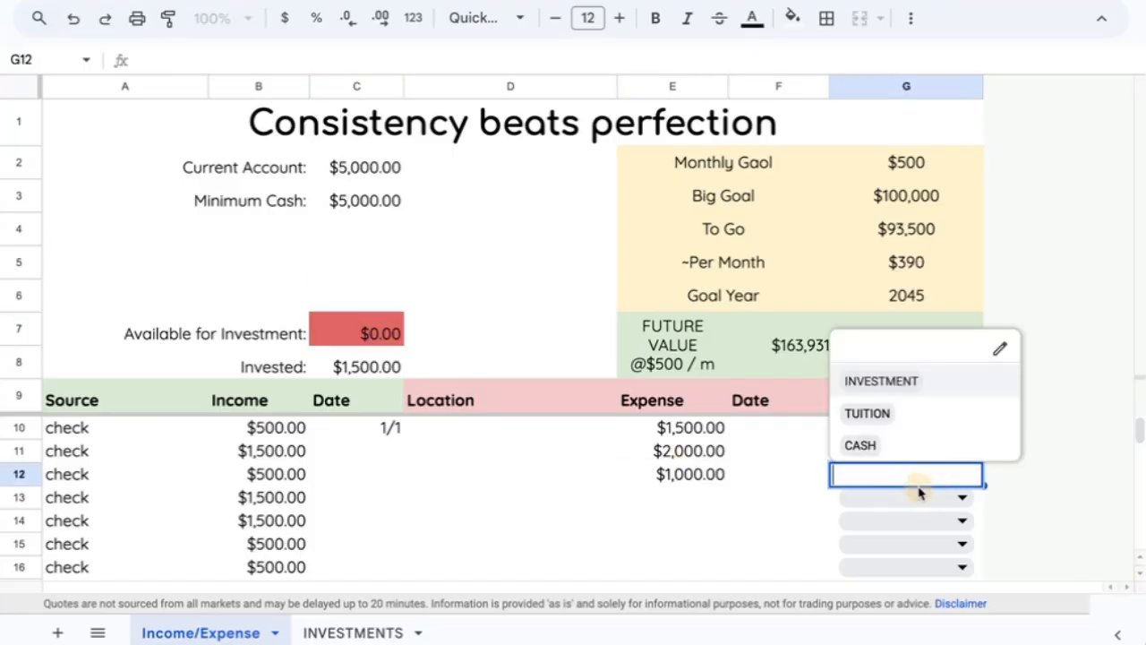
pyautogui.click(903, 385)
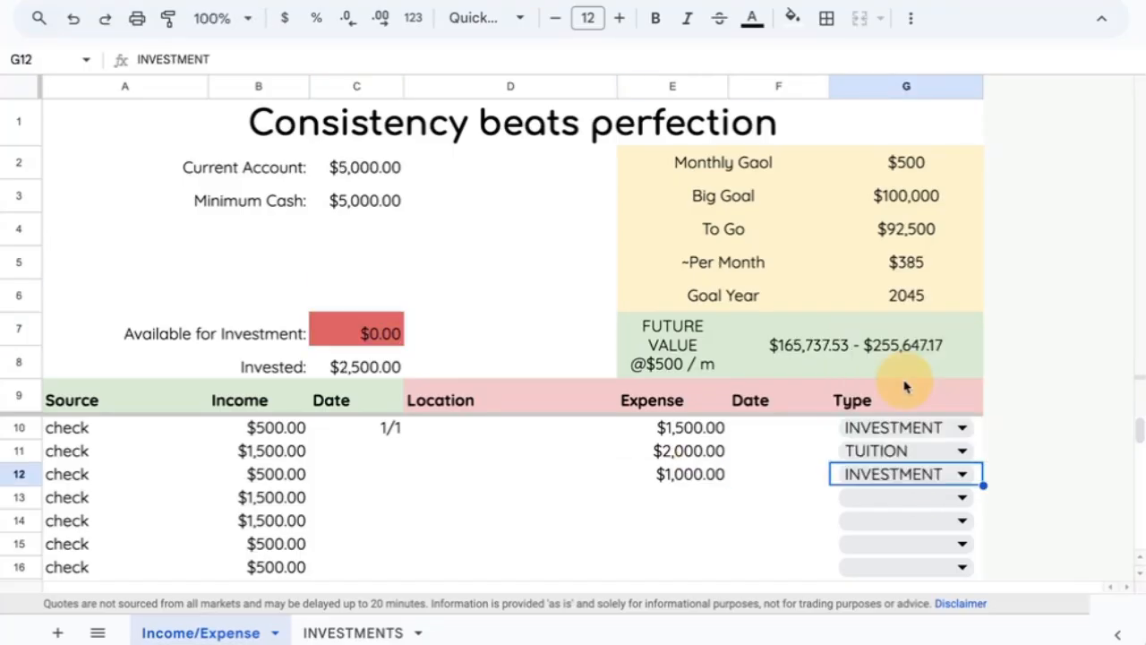
# - Record an expense of 500 with type CASH in row 13 and check Current Account, Available for Investment and Minimum Cash
pyautogui.click(865, 502)
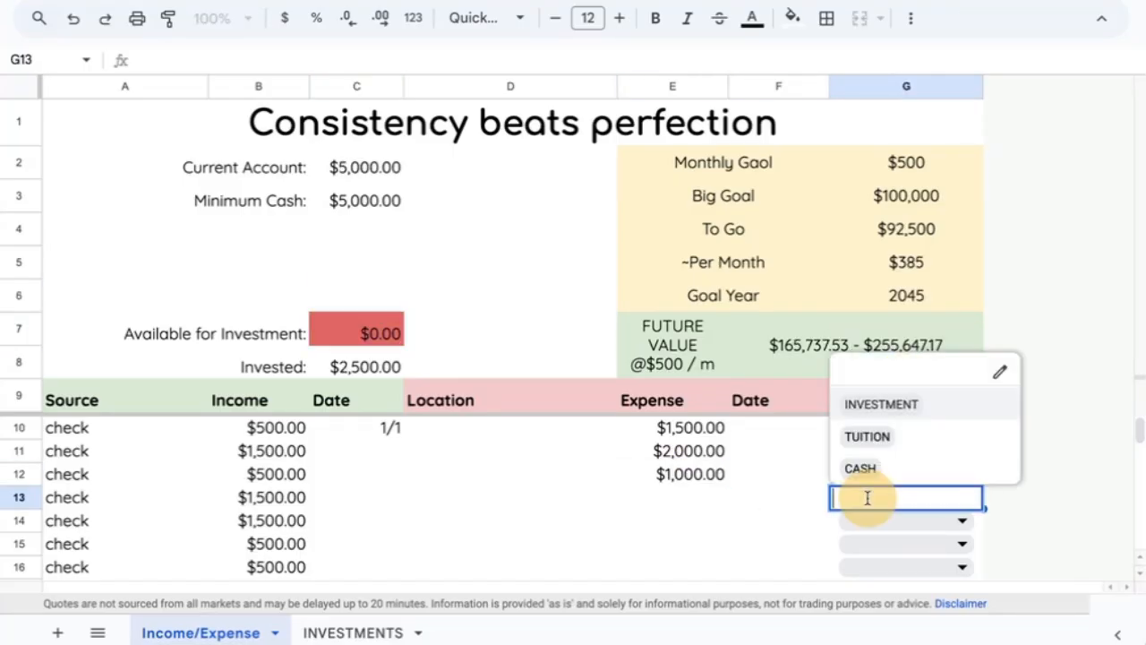
pyautogui.click(869, 469)
pyautogui.click(686, 499)
pyautogui.write('500')
pyautogui.press('Return')
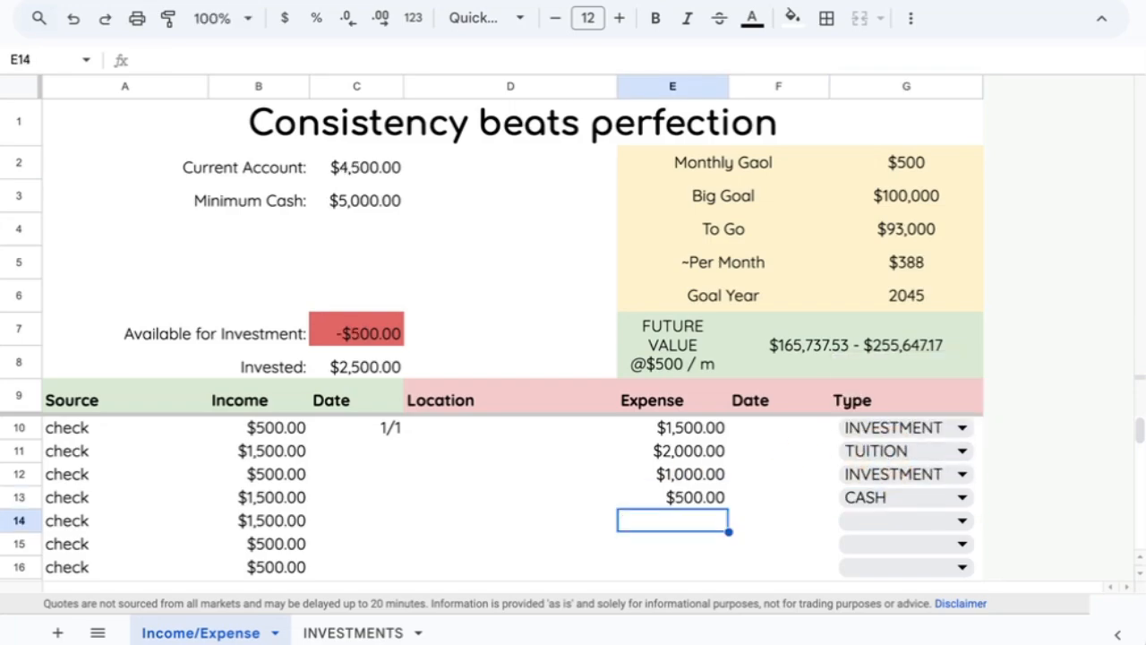
pyautogui.click(686, 499)
pyautogui.click(366, 165)
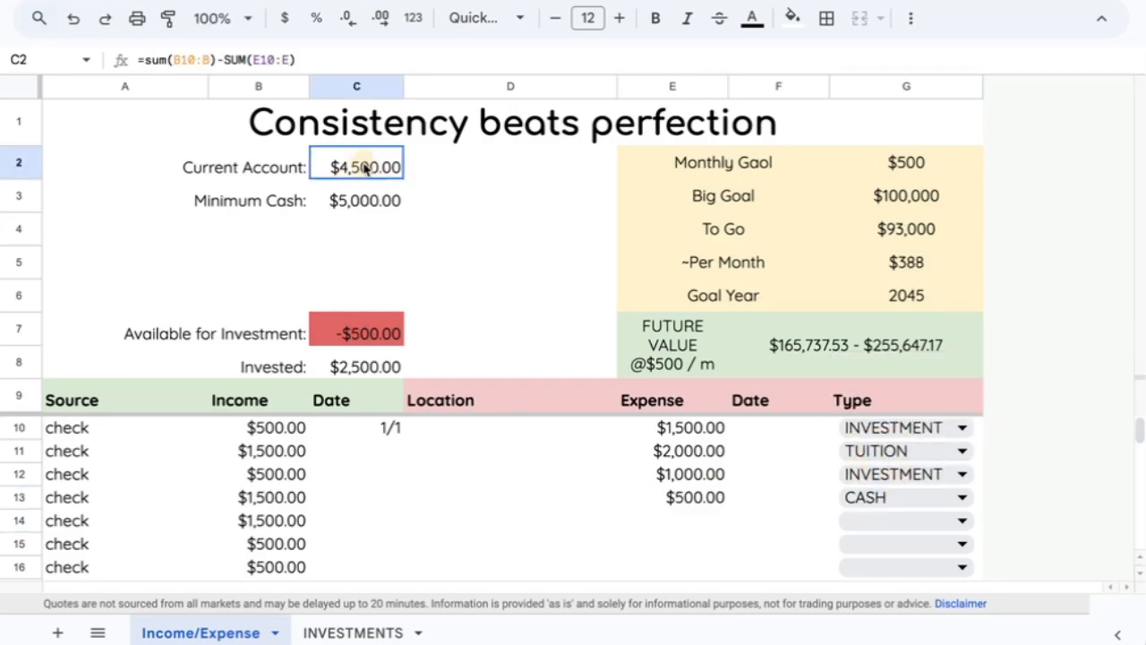
pyautogui.click(353, 340)
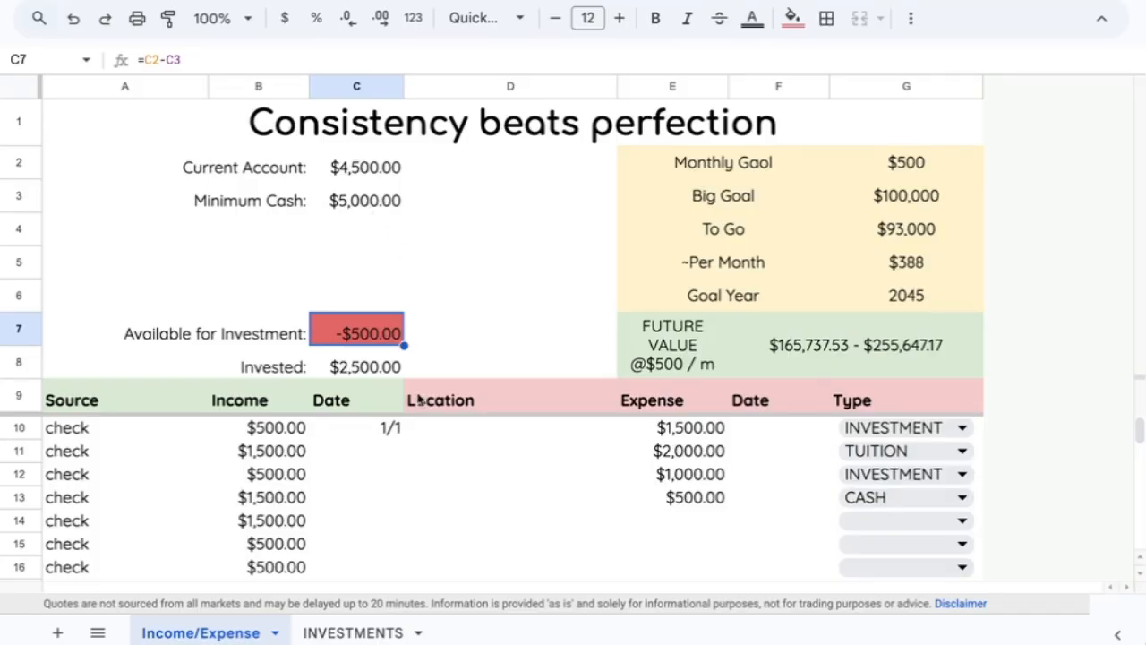
pyautogui.click(345, 203)
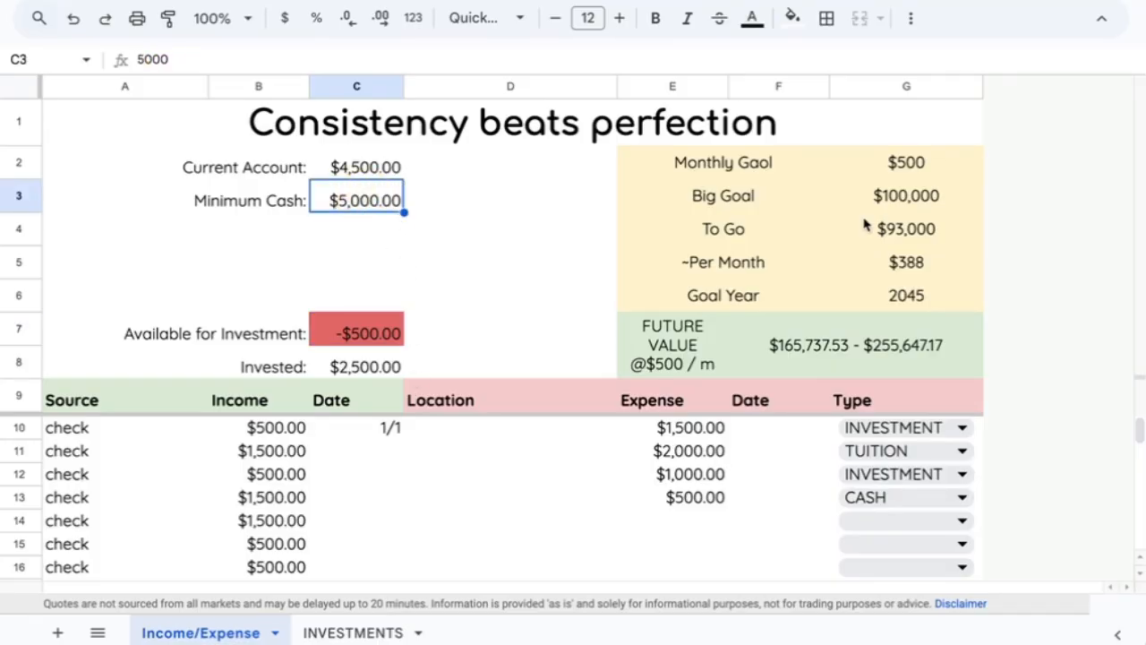
# - Review the monthly goal, the Big Goal amount and the To Go formula in the goals block
pyautogui.click(763, 170)
pyautogui.click(913, 158)
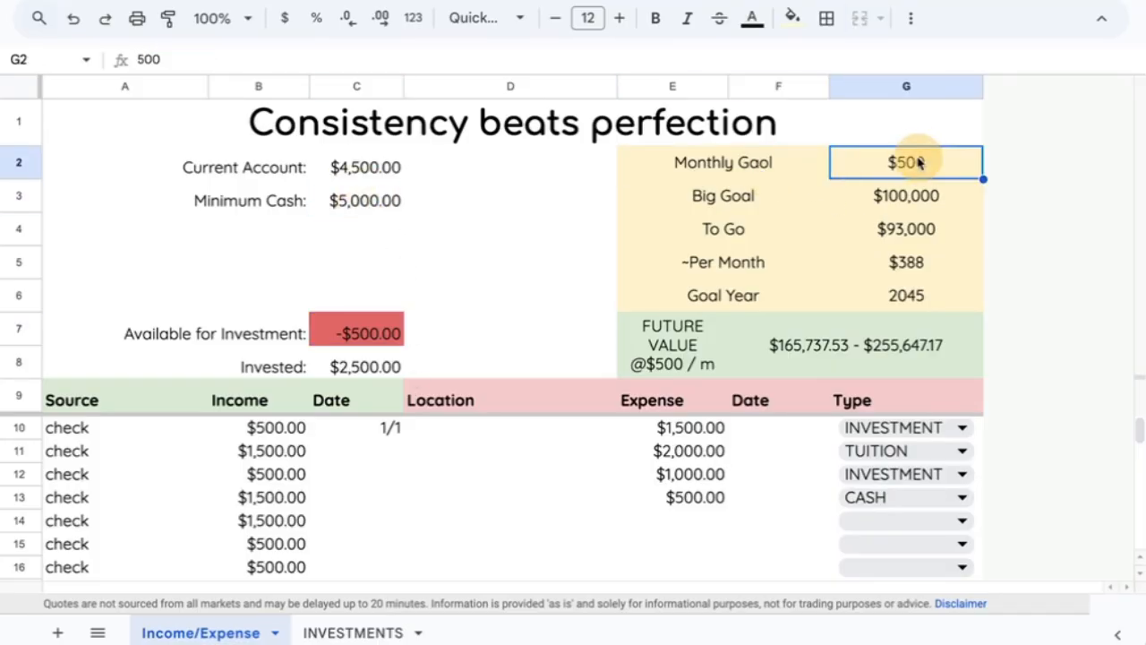
pyautogui.click(736, 198)
pyautogui.click(966, 199)
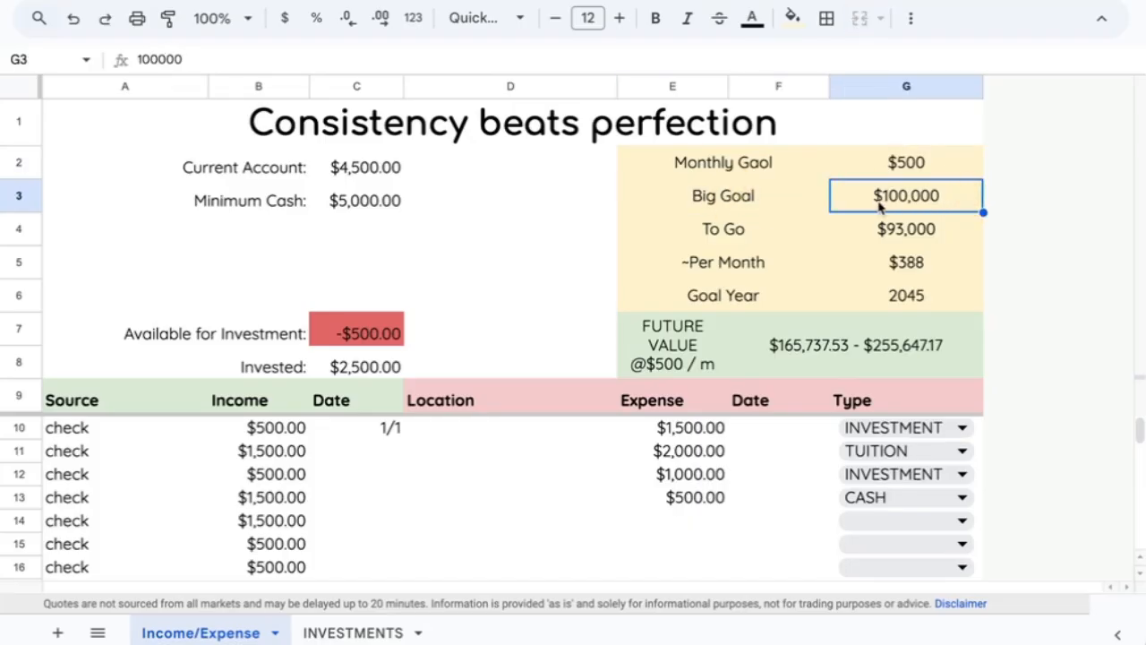
pyautogui.click(704, 239)
pyautogui.click(913, 234)
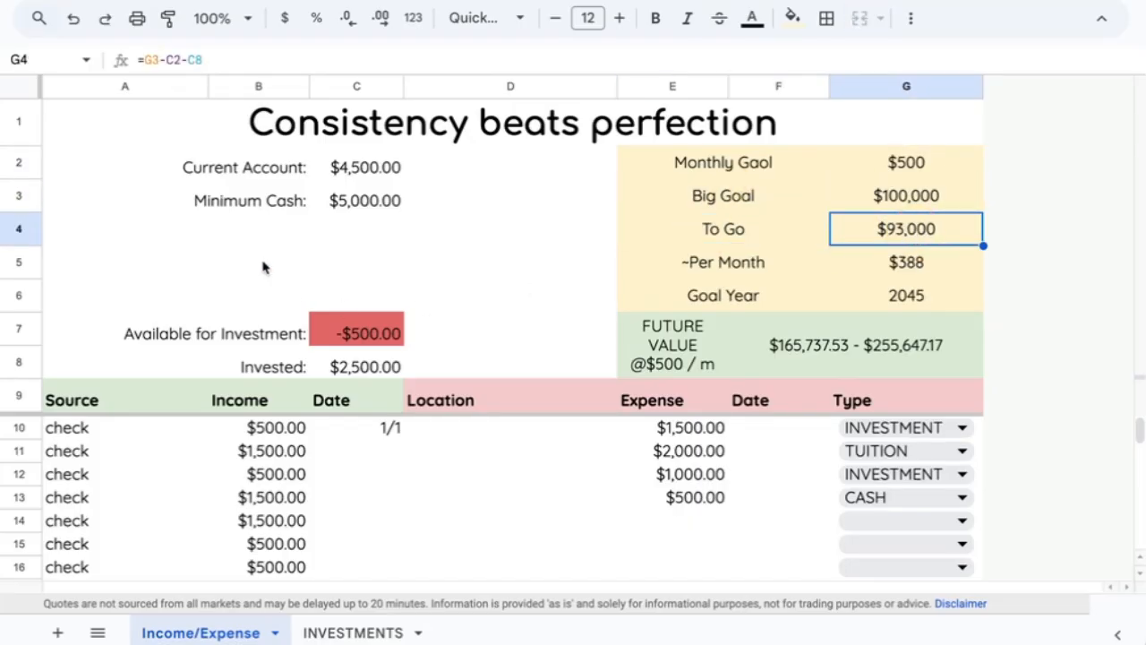
pyautogui.click(913, 197)
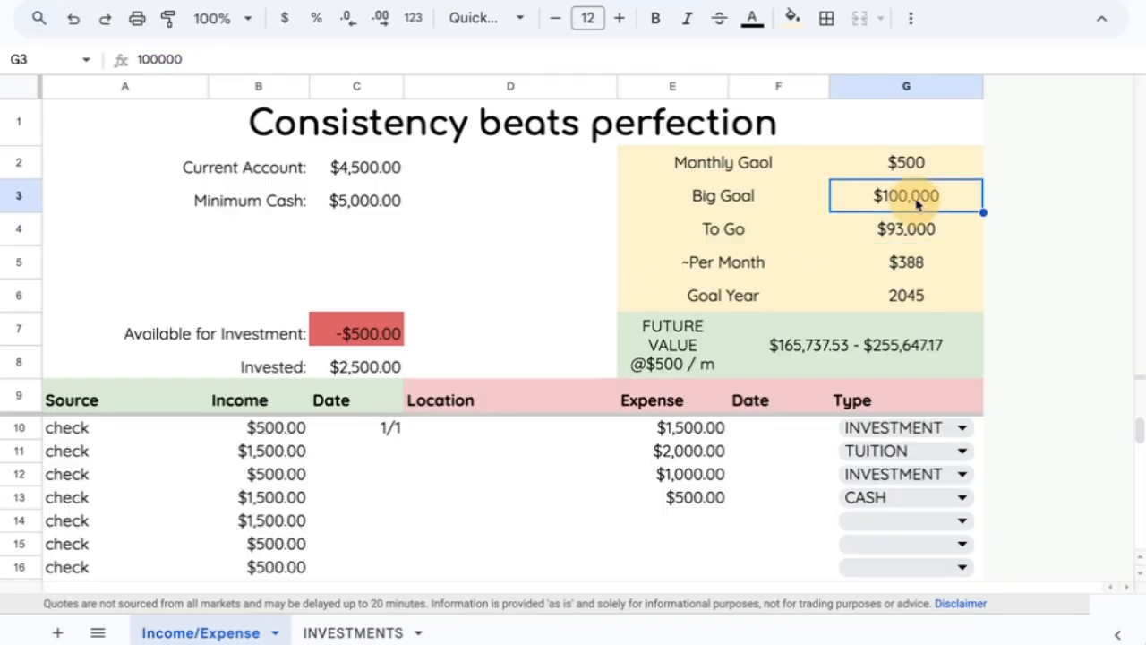
pyautogui.click(902, 231)
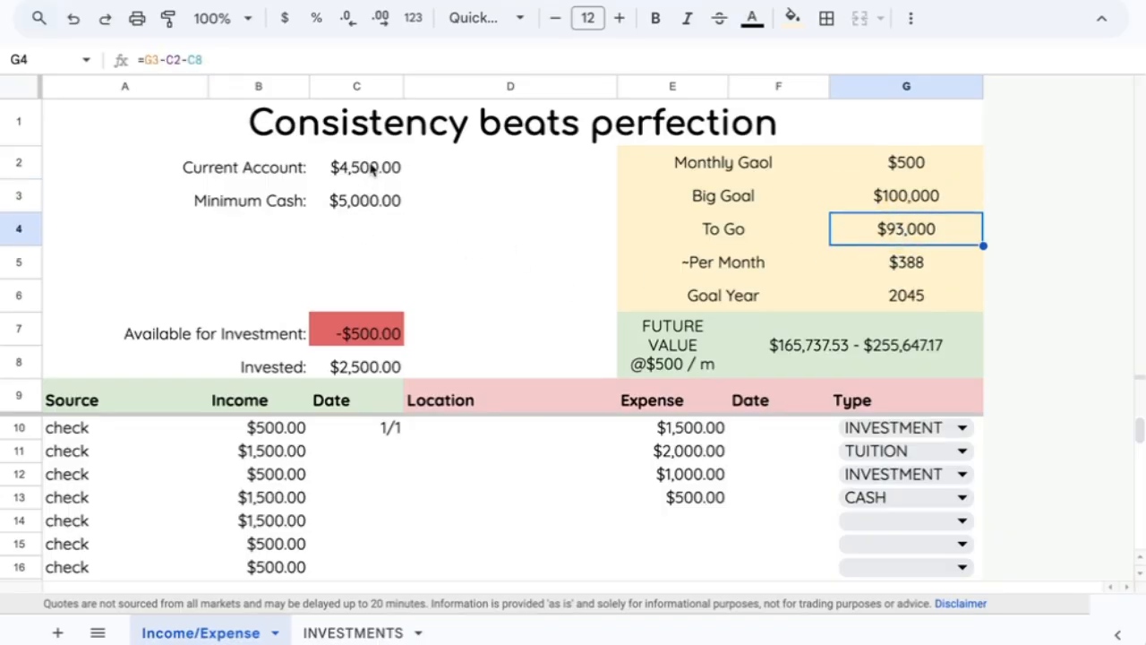
# - Examine the Invested SUMIF formula in C8 with its type and expense ranges, and recheck the Goal Year and To Go cells
pyautogui.click(367, 372)
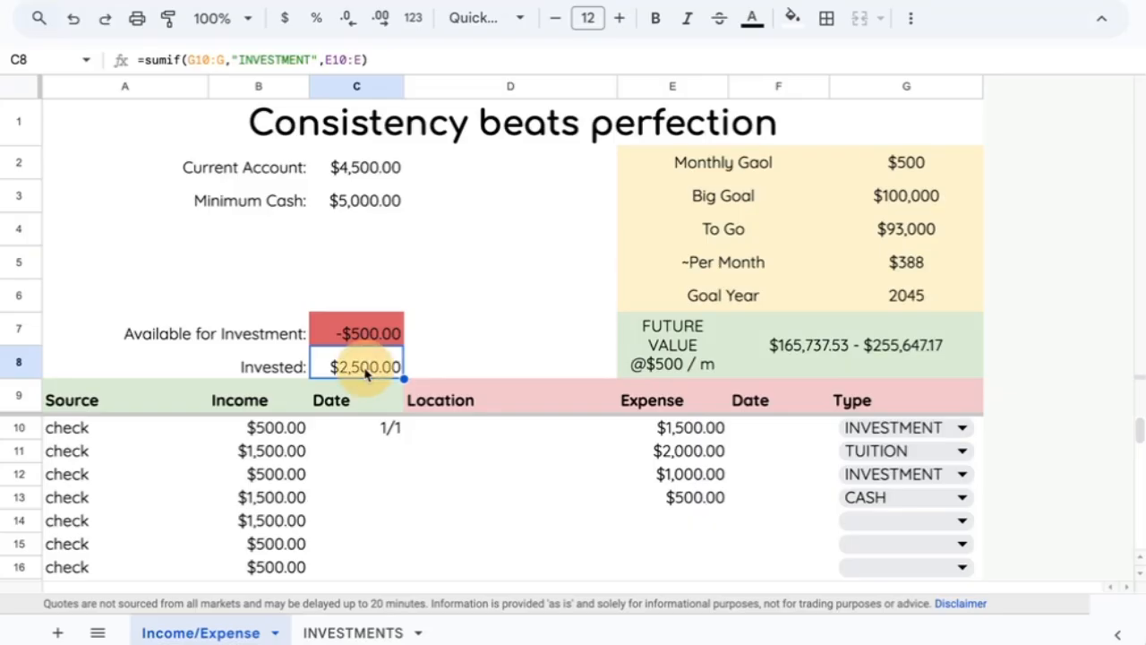
pyautogui.doubleClick(366, 374)
pyautogui.moveTo(321, 356); pyautogui.dragTo(573, 350)
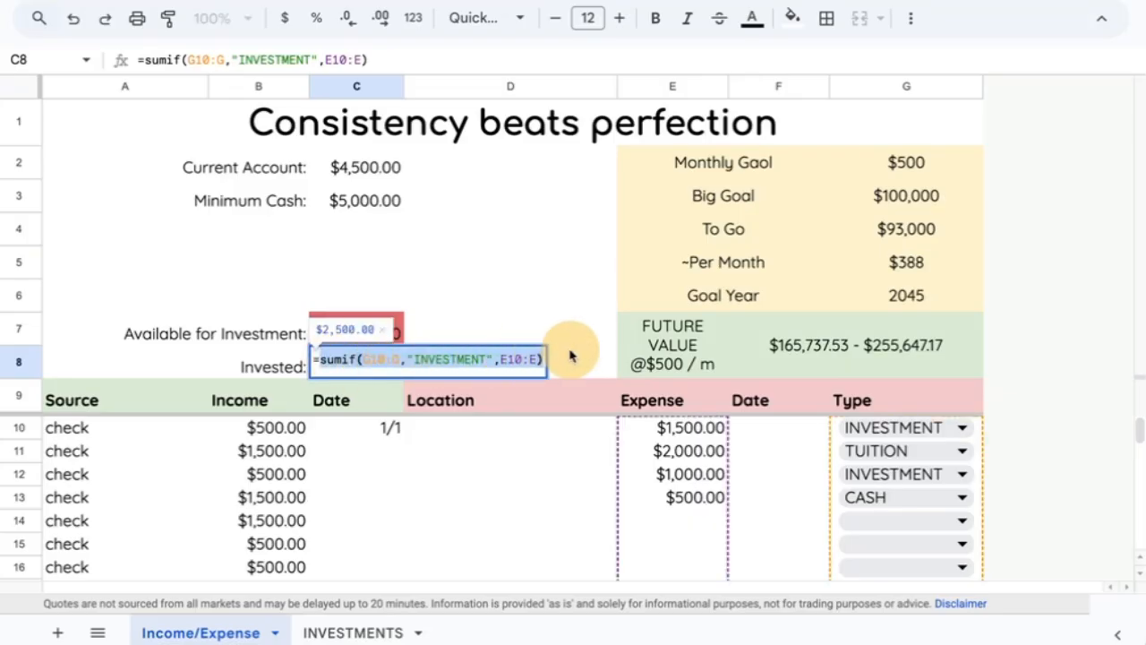
pyautogui.scroll(-3, 873, 484)
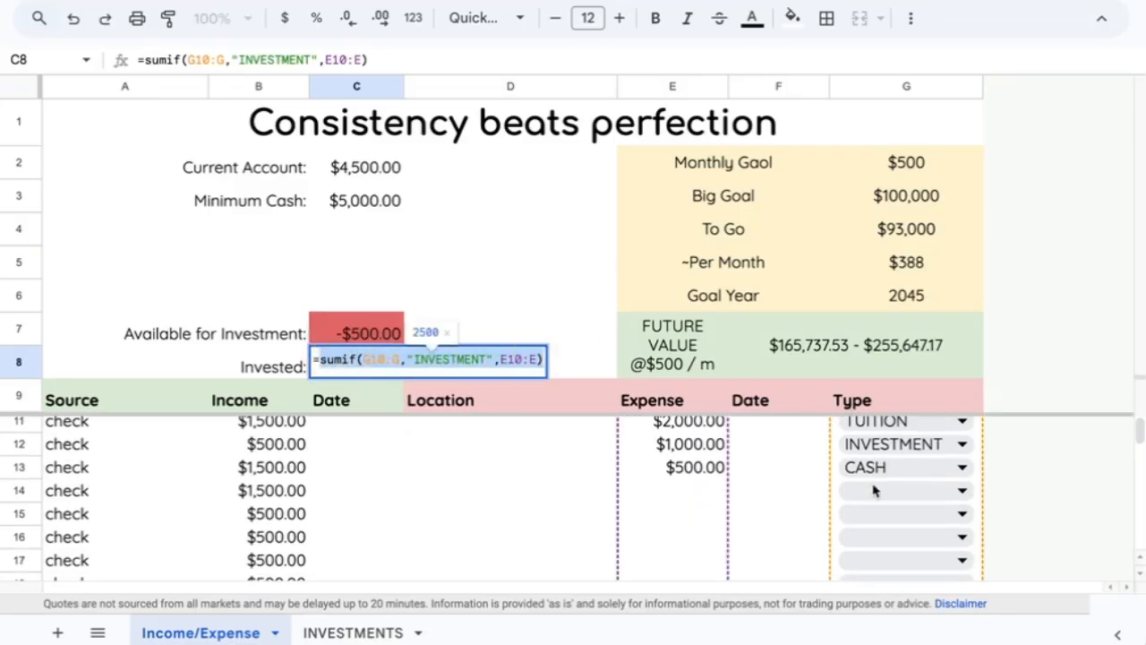
pyautogui.scroll(3, 639, 430)
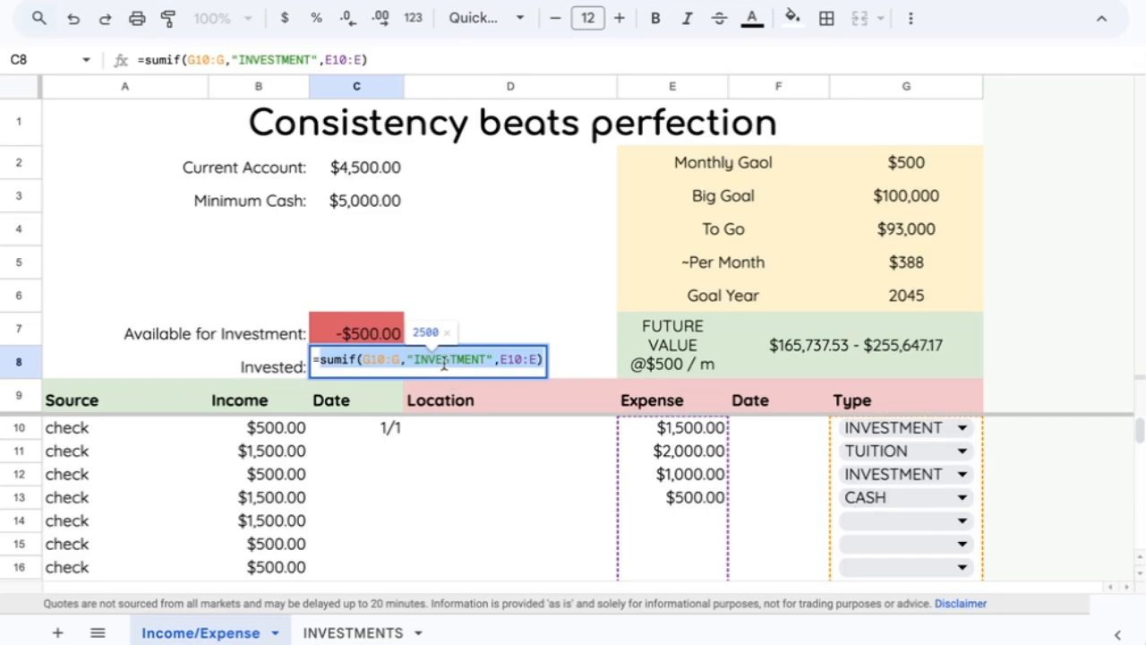
pyautogui.press('Escape')
pyautogui.moveTo(264, 375); pyautogui.dragTo(401, 375)
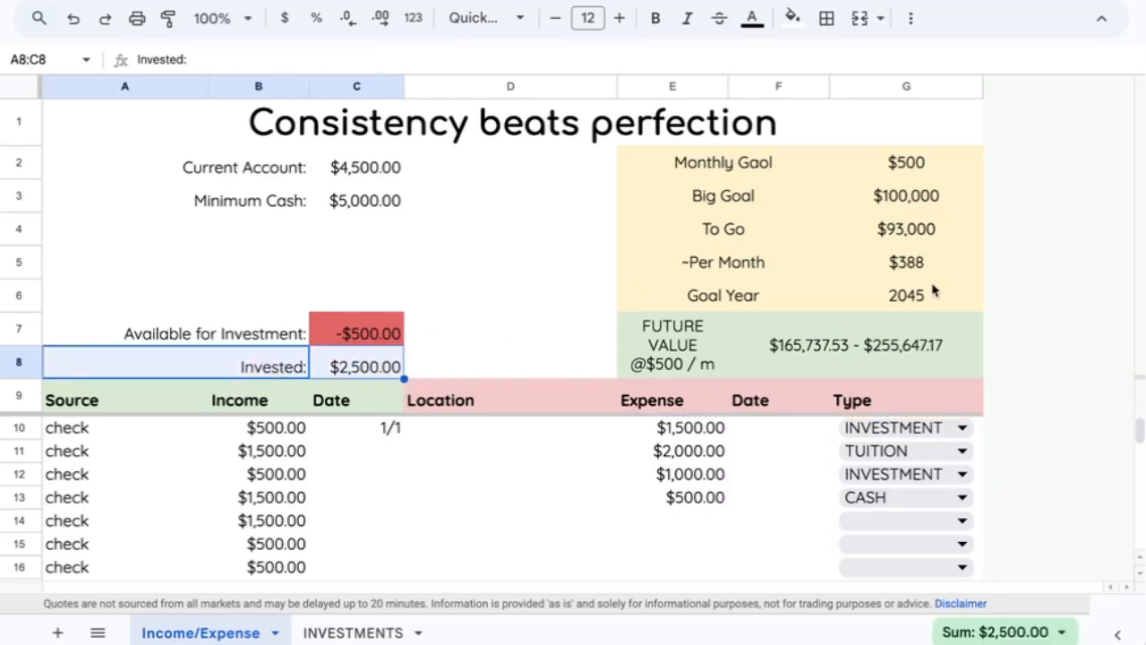
pyautogui.click(914, 300)
pyautogui.click(922, 230)
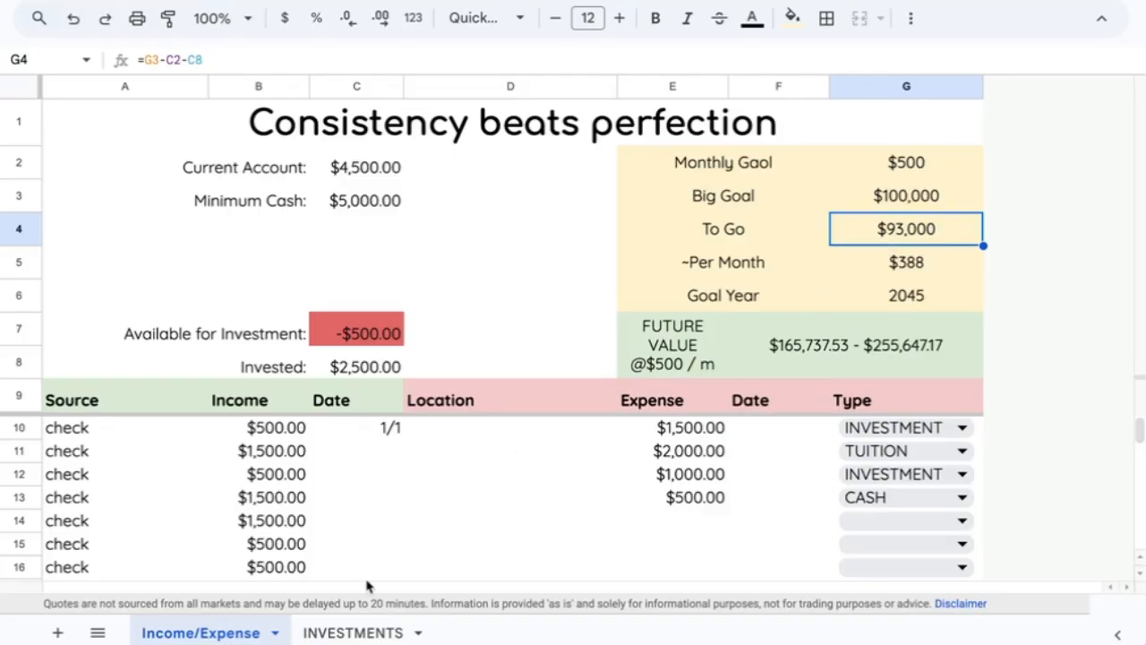
# - Review the VTI row on the INVESTMENTS sheet: ticker, date bought, shares, cost basis and the GOOGLEFINANCE formula in E2
pyautogui.click(331, 634)
pyautogui.click(169, 135)
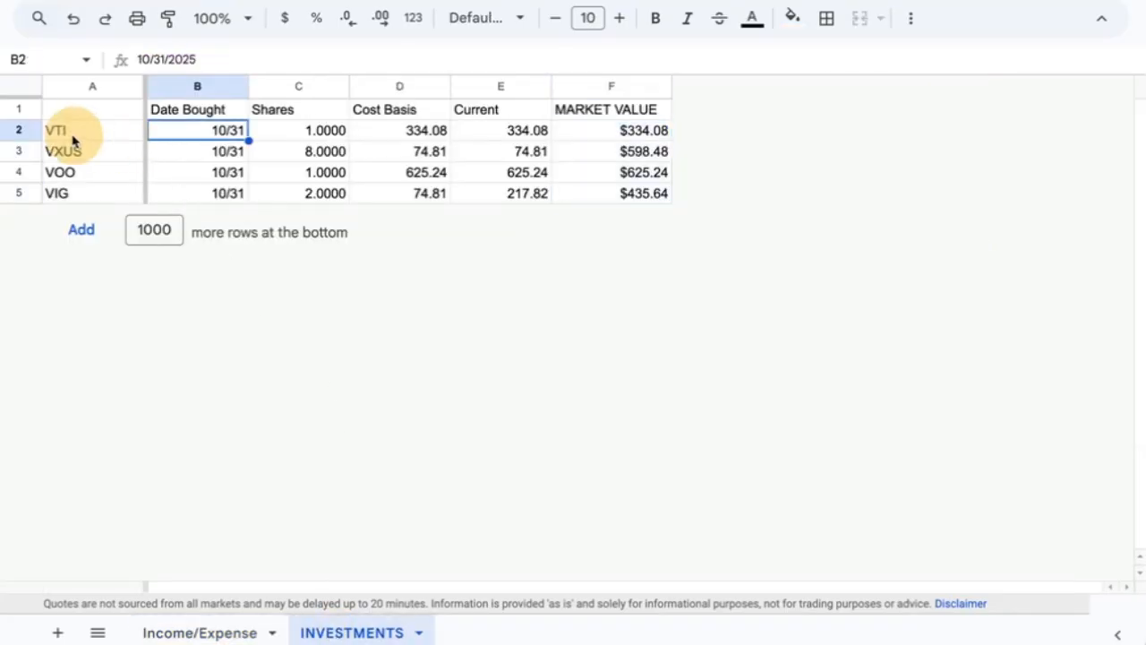
pyautogui.click(72, 132)
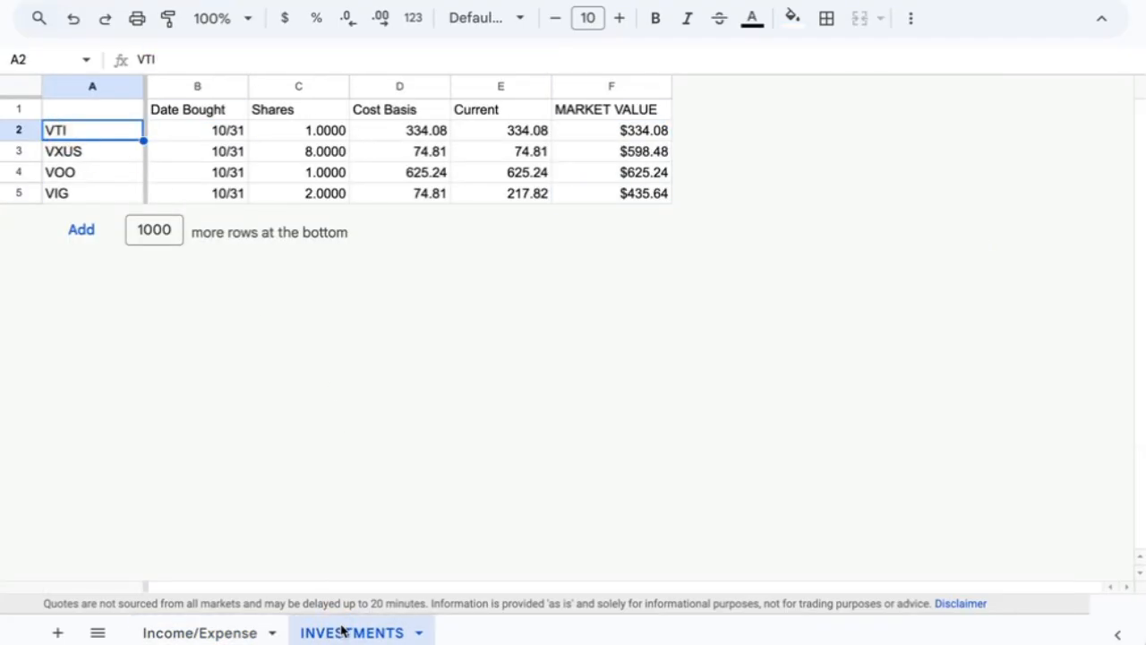
pyautogui.click(183, 131)
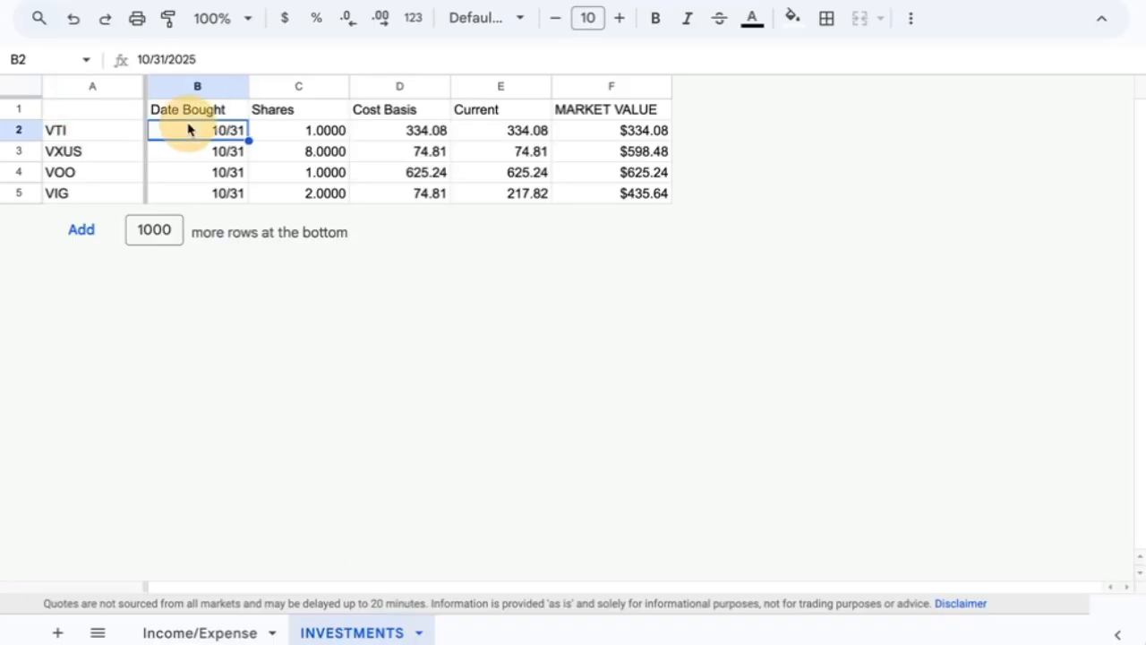
pyautogui.click(304, 129)
pyautogui.click(424, 130)
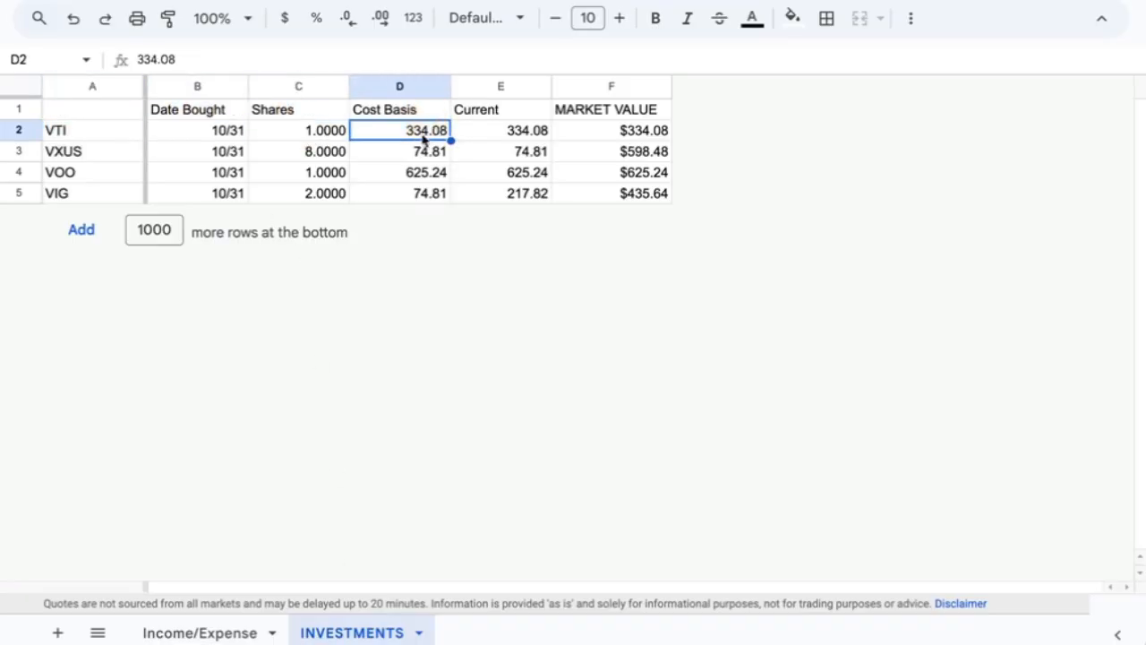
pyautogui.click(497, 133)
pyautogui.doubleClick(501, 130)
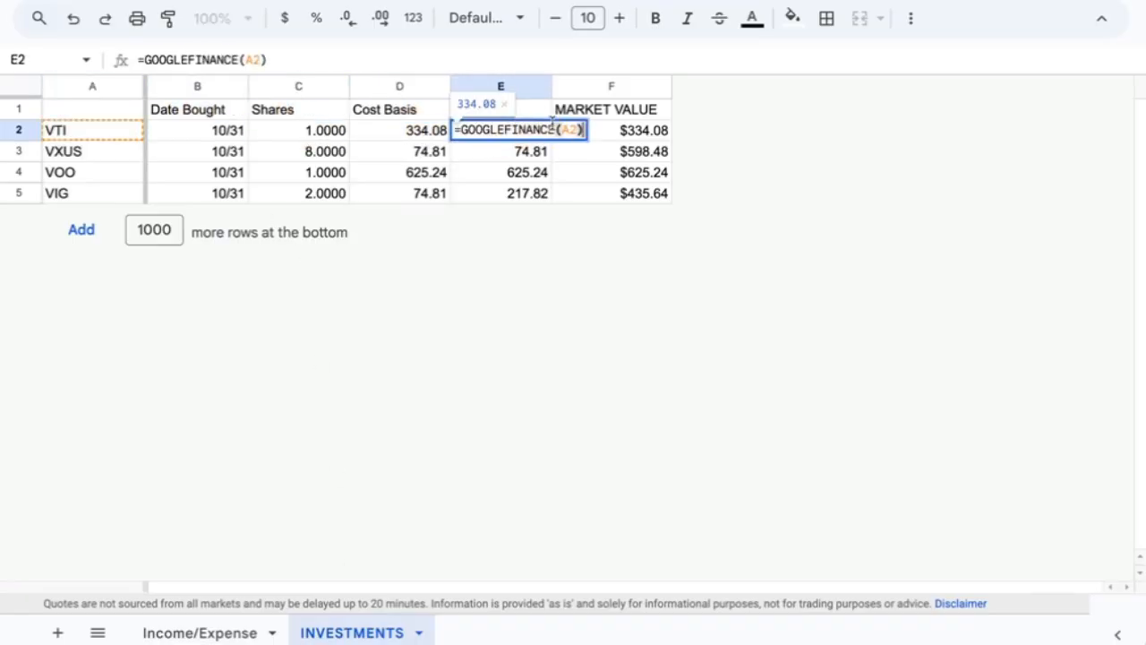
pyautogui.press('Escape')
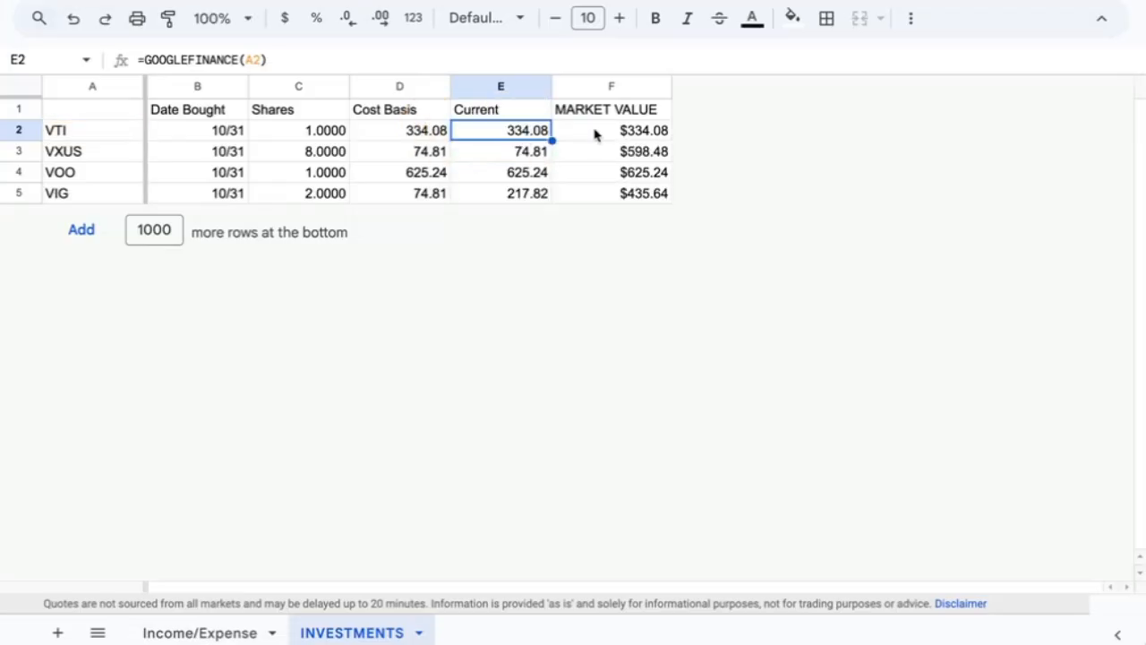
# - Examine the MARKET VALUE column F2:F5 and the current price and shares cells its formula multiplies
pyautogui.moveTo(606, 131); pyautogui.dragTo(609, 189)
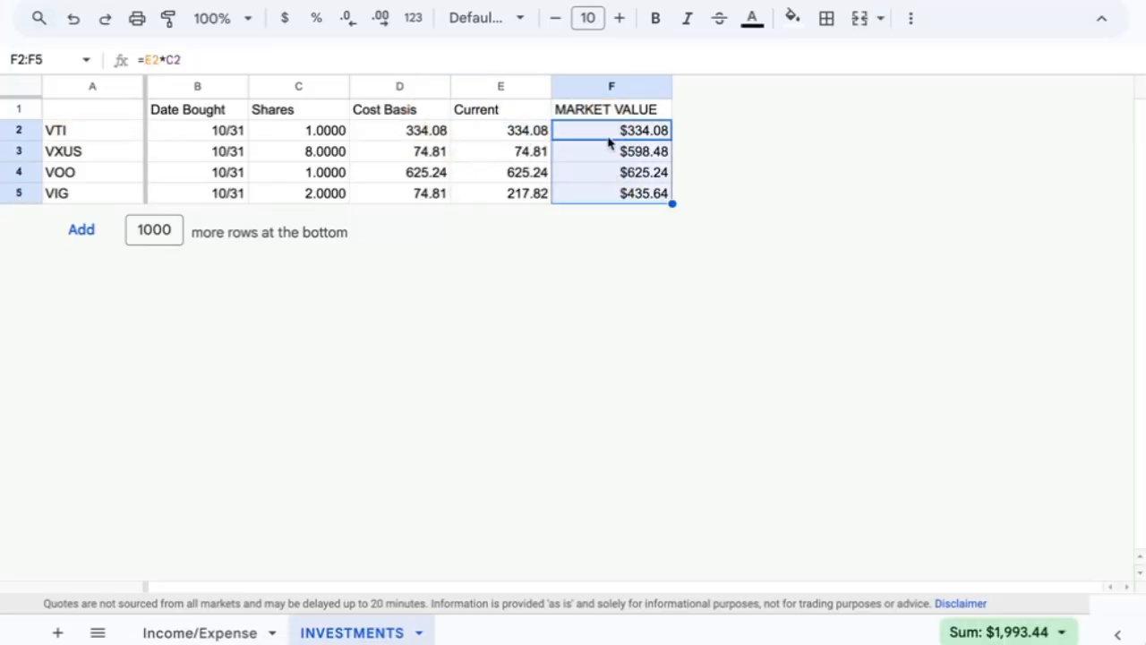
pyautogui.moveTo(610, 135); pyautogui.dragTo(607, 195)
pyautogui.moveTo(132, 230); pyautogui.dragTo(208, 224)
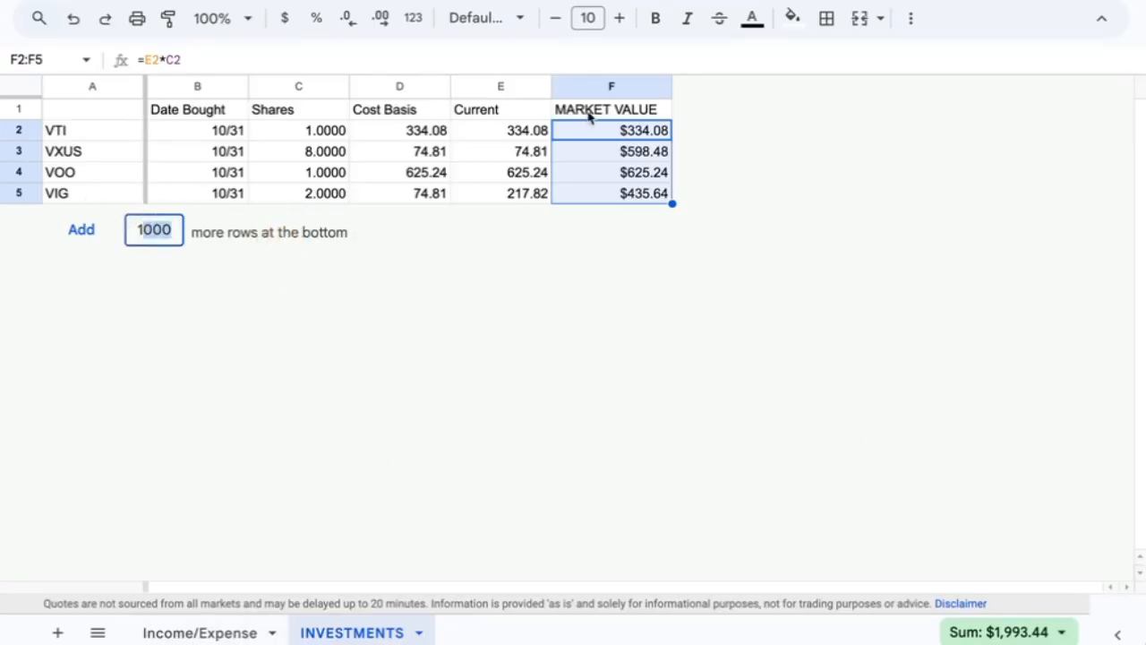
pyautogui.click(439, 136)
pyautogui.click(493, 134)
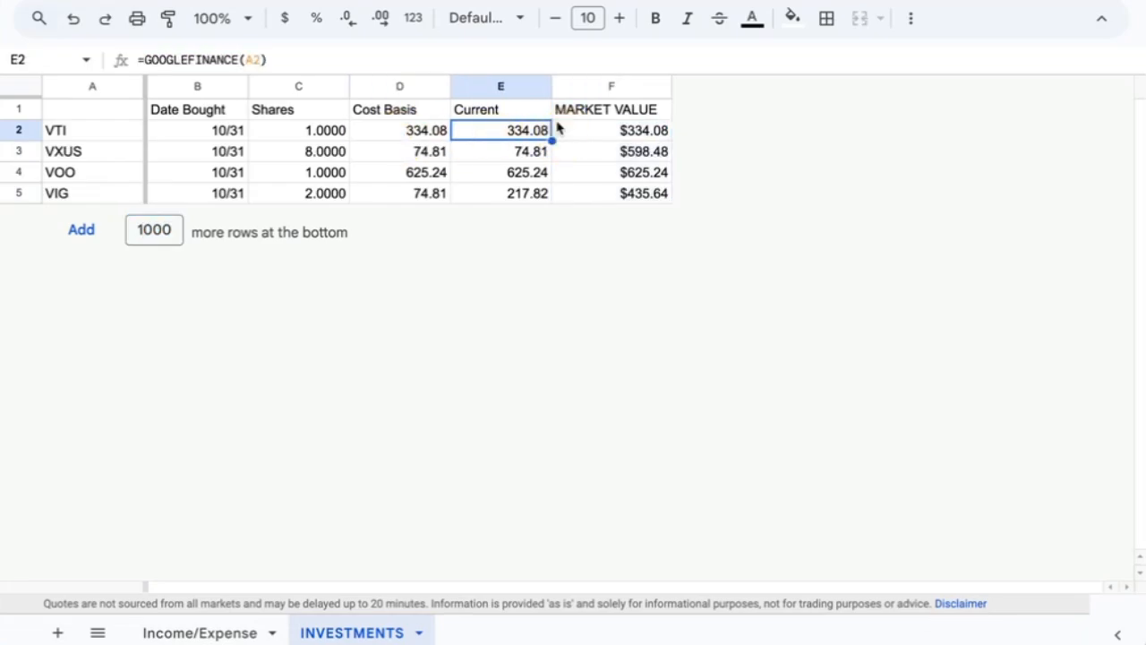
pyautogui.moveTo(626, 130); pyautogui.dragTo(606, 189)
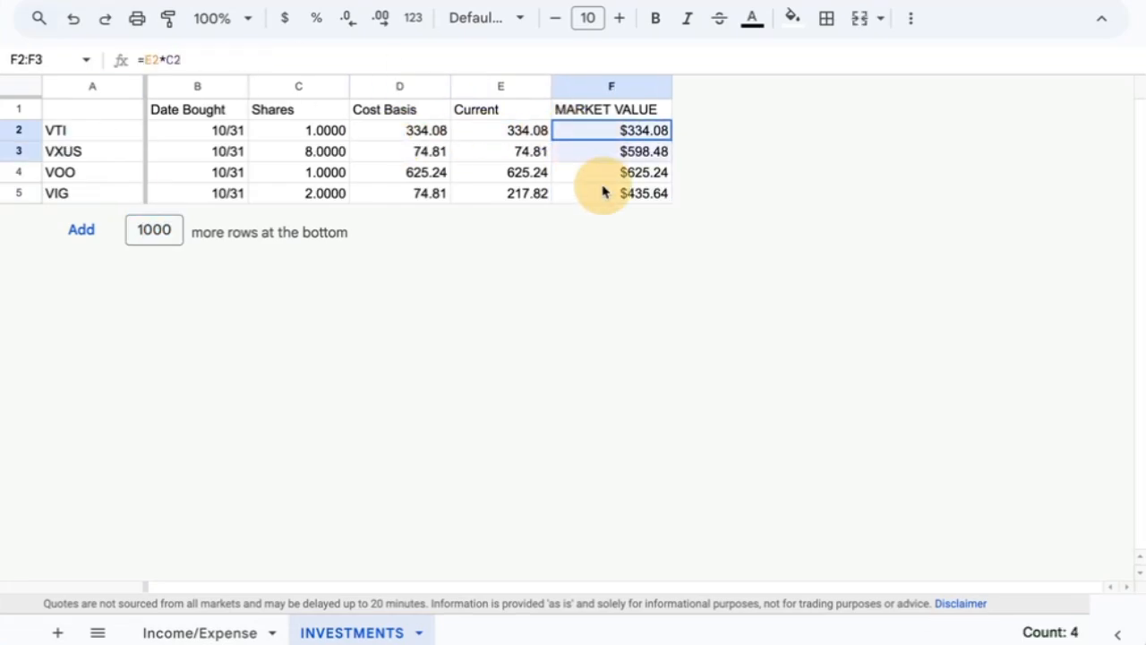
pyautogui.click(622, 132)
pyautogui.click(506, 132)
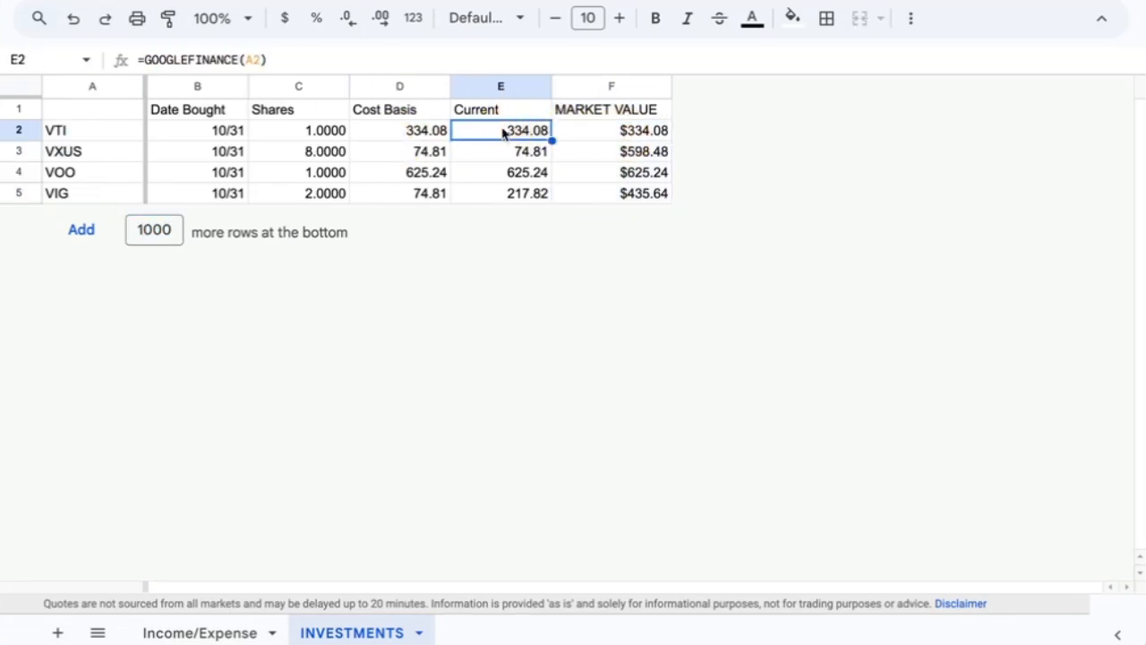
pyautogui.click(330, 132)
# - Return to the Income/Expense sheet and inspect the first FV function inside the FUTURE VALUE formula in F7
pyautogui.click(199, 632)
pyautogui.doubleClick(768, 336)
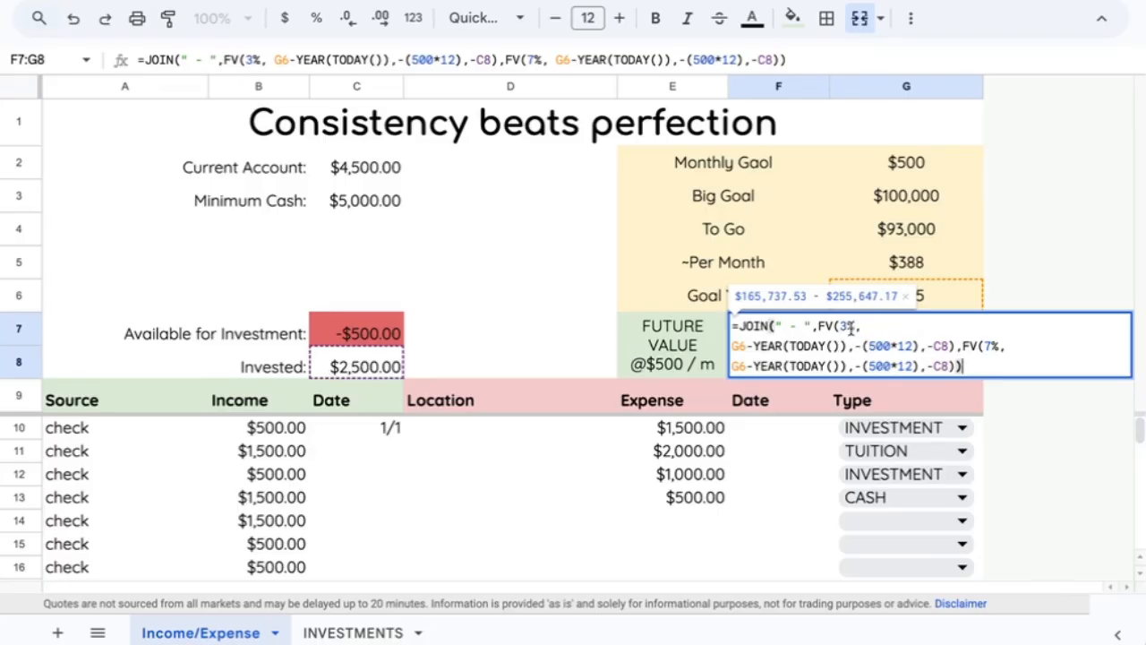
pyautogui.moveTo(818, 326); pyautogui.dragTo(961, 340)
pyautogui.press('Escape')
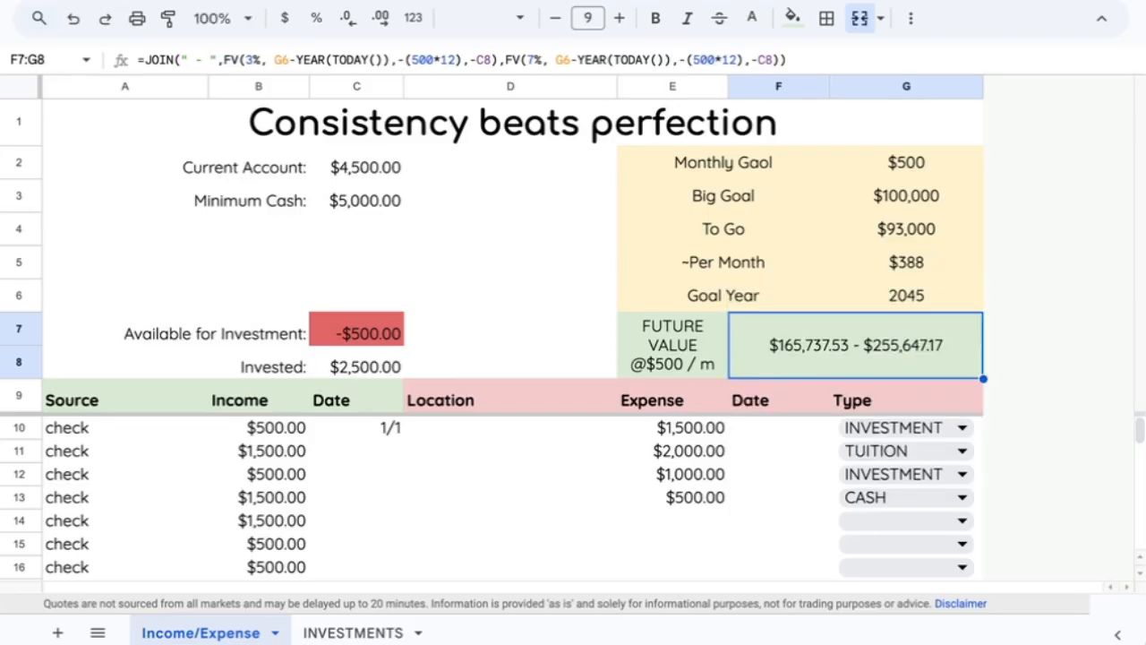
# - Label cell B4 as Future Value
pyautogui.click(493, 201)
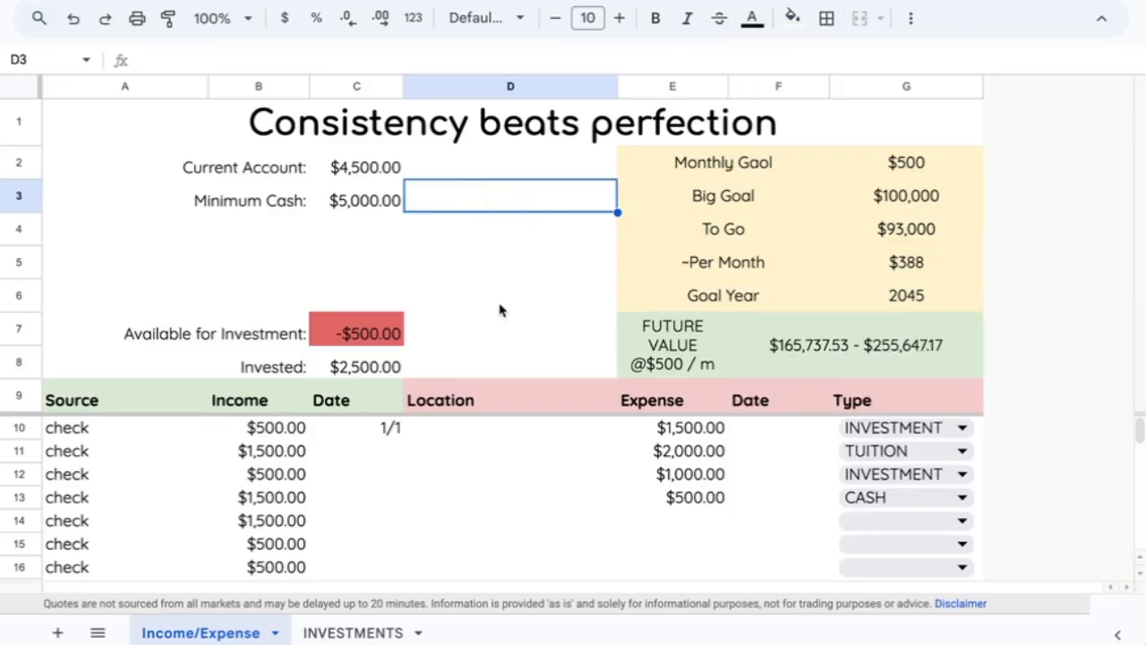
pyautogui.click(205, 256)
pyautogui.click(246, 228)
pyautogui.write('Future Value')
pyautogui.press('Tab')
pyautogui.write('=')
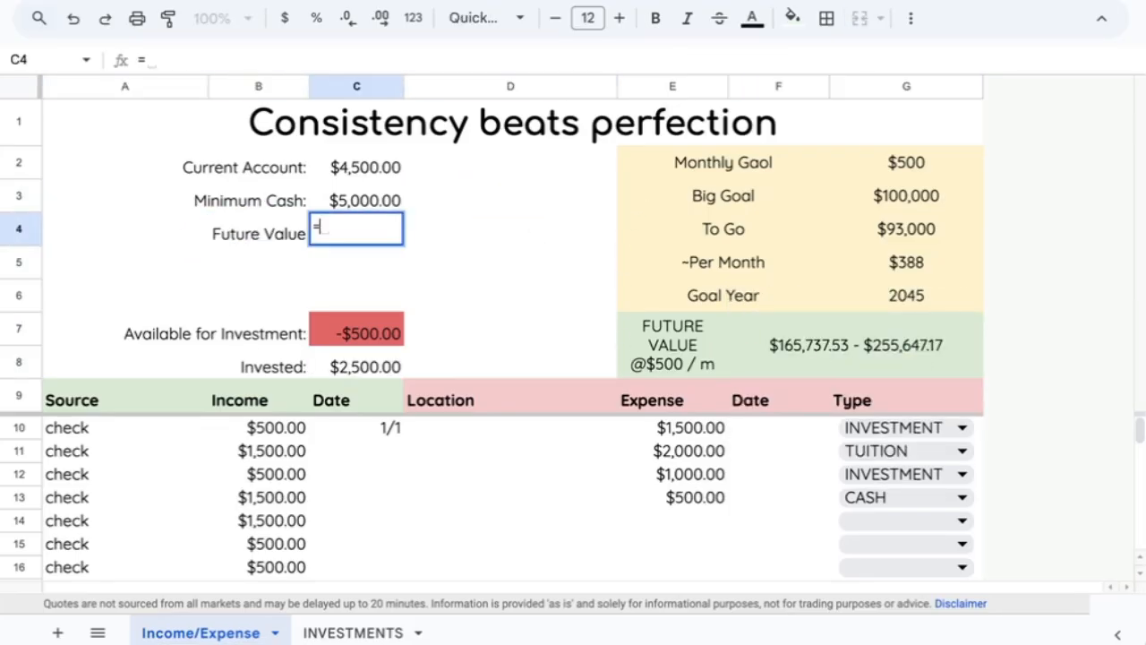
pyautogui.write('FV(')
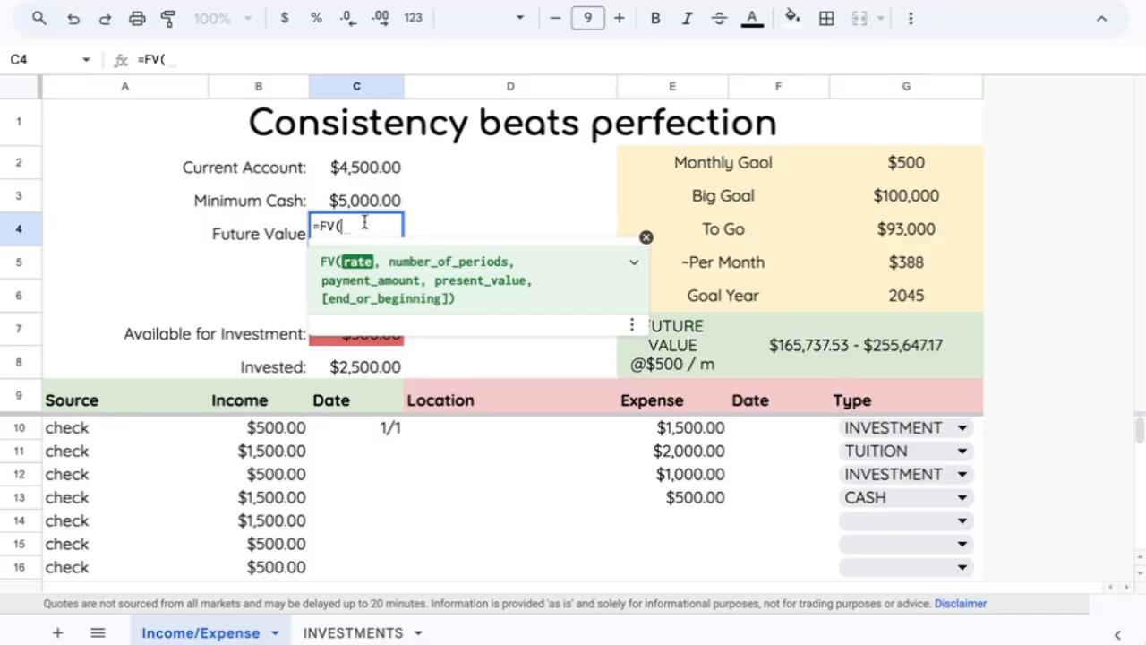
pyautogui.write('5%,')
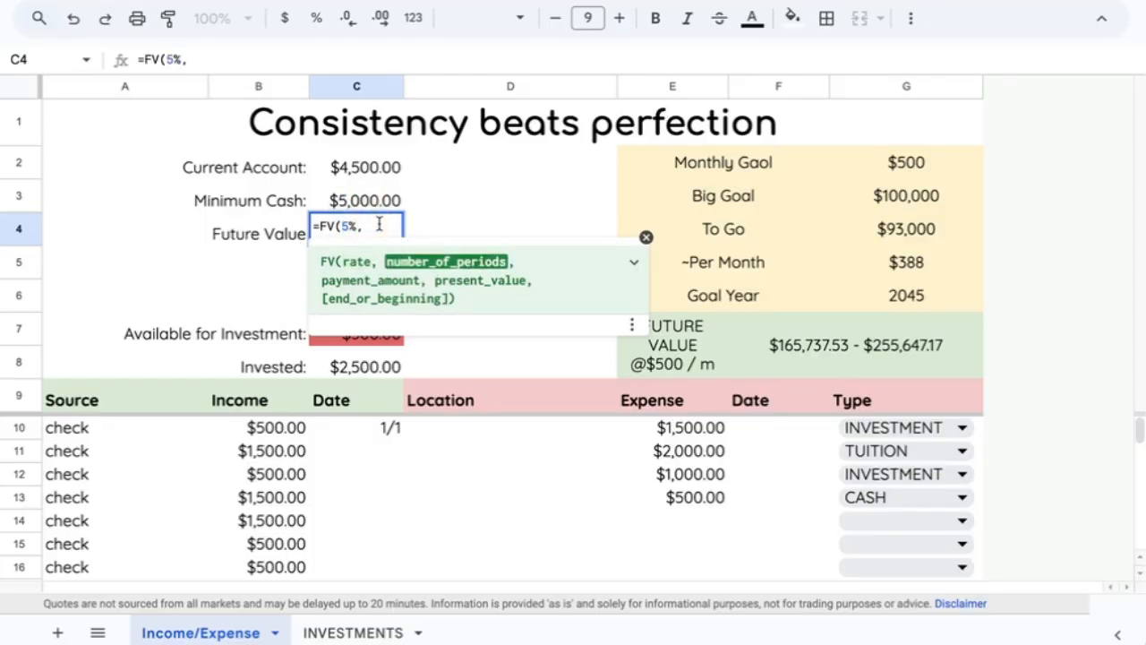
pyautogui.press('Escape')
# - Check how the FUTURE VALUE formula in F7 calculates the number of periods from the goal year
pyautogui.click(844, 345)
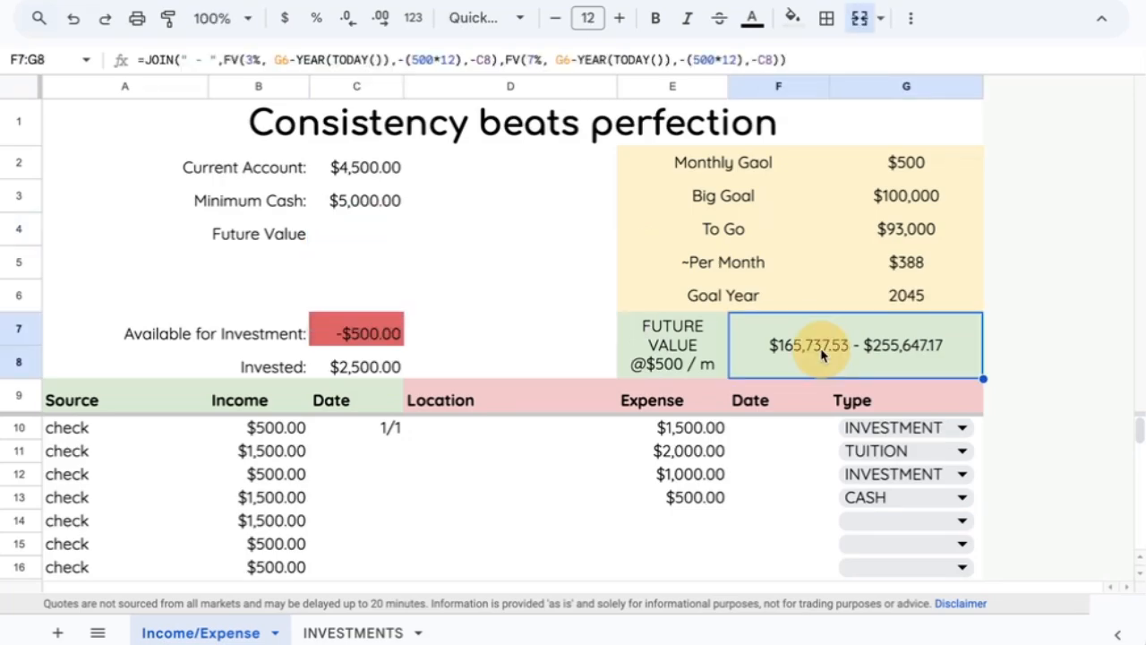
pyautogui.doubleClick(845, 344)
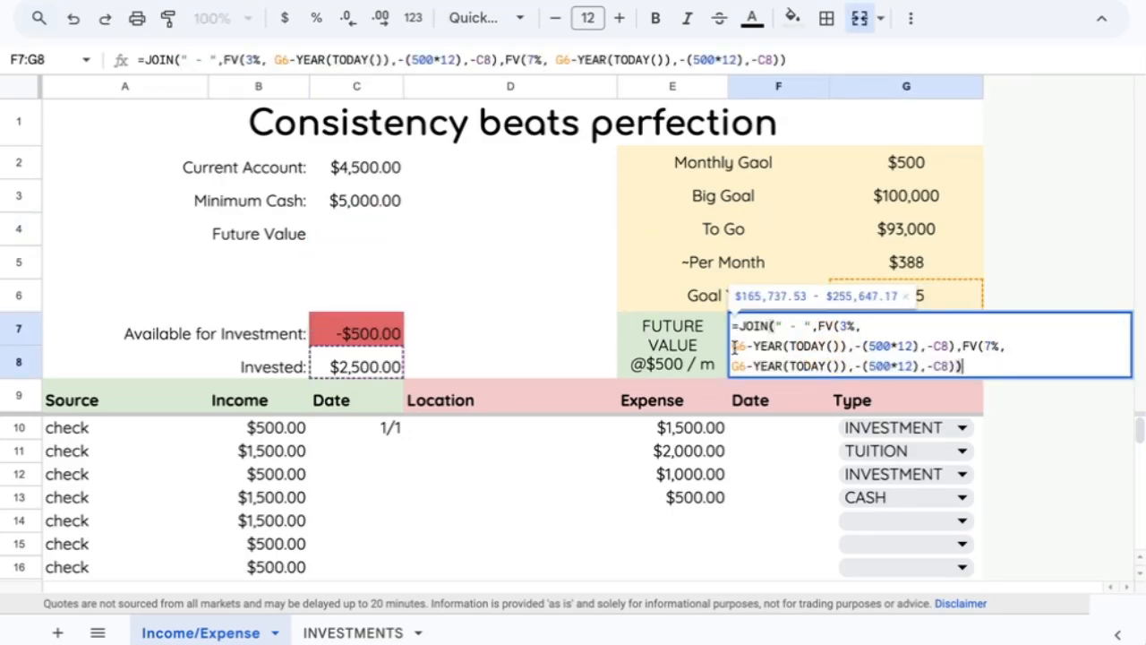
pyautogui.click(748, 348)
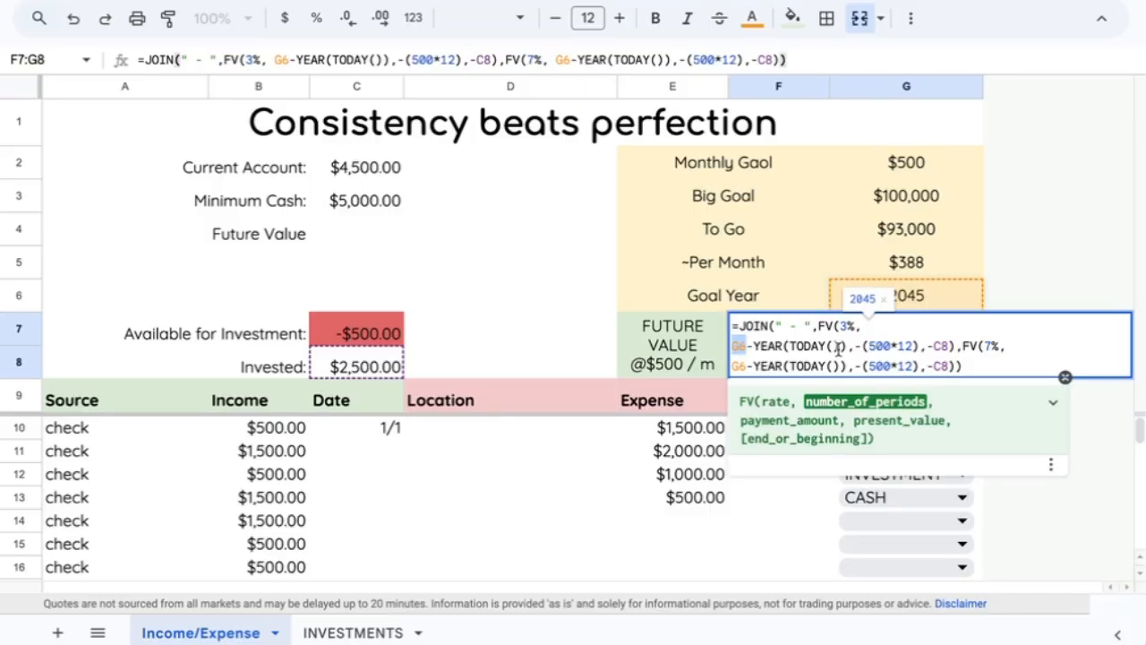
# - Enter =FV(5%,2045-YEAR(TODAY()),500,0) in C4 to calculate the future value
pyautogui.click(363, 237)
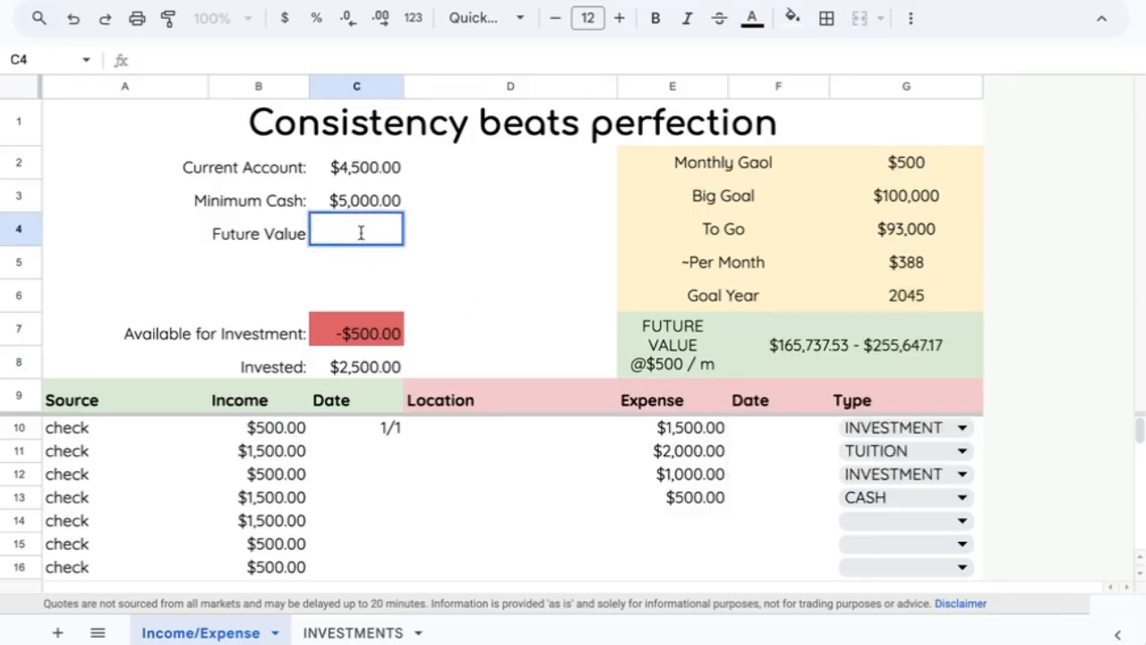
pyautogui.write('=FV(')
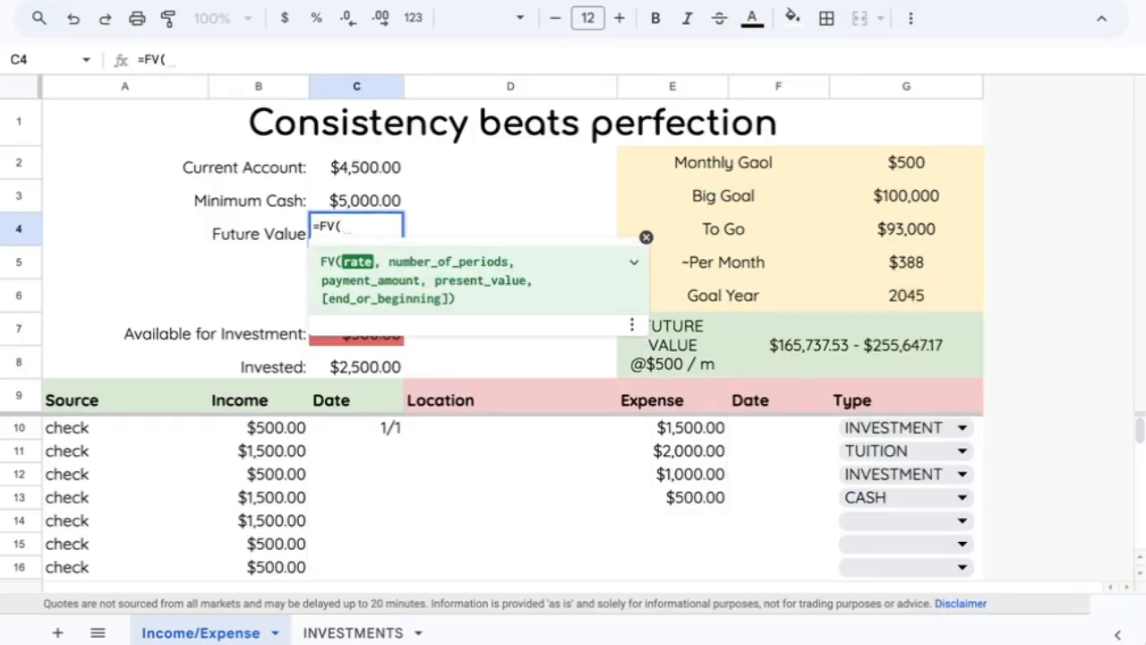
pyautogui.write('5%,')
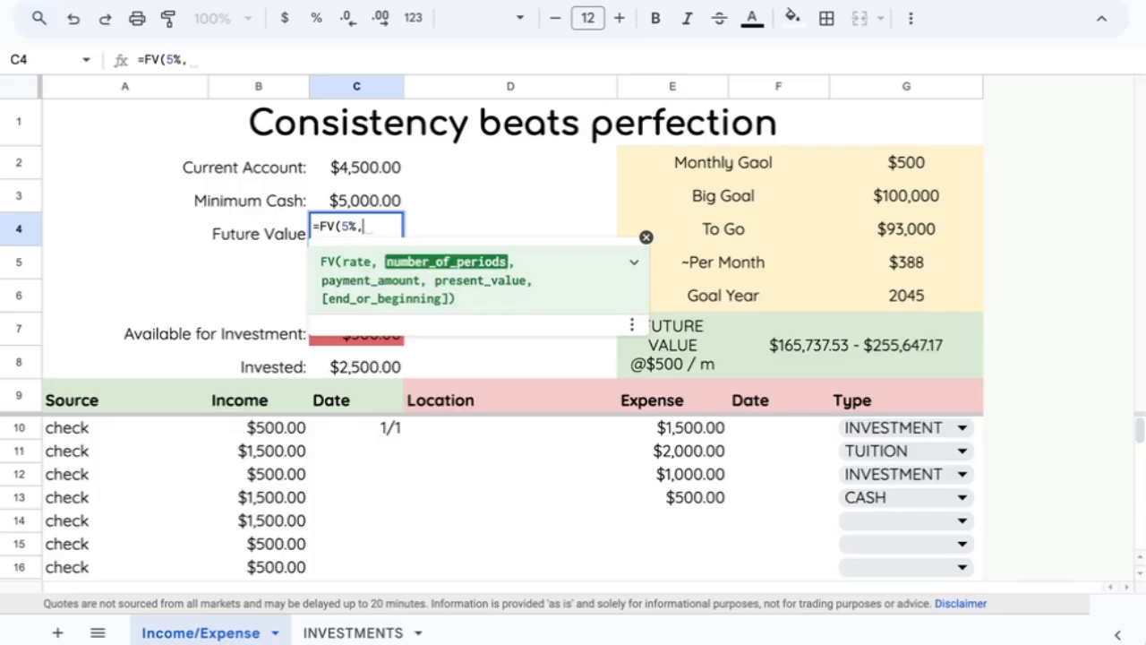
pyautogui.write('2045')
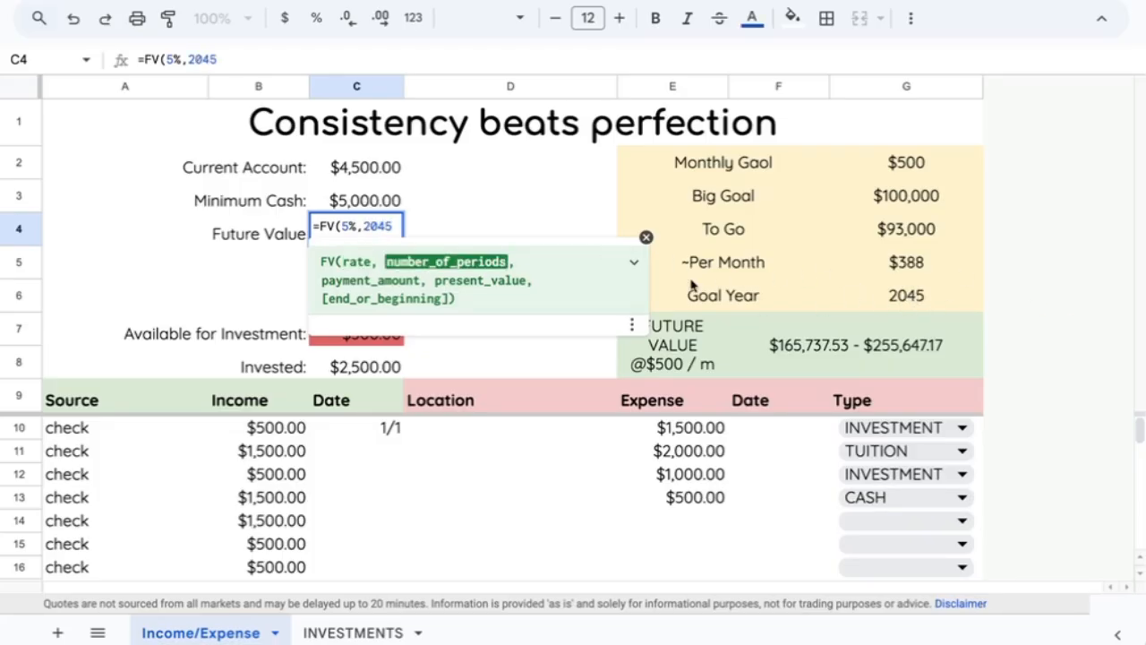
pyautogui.write('-YEAR(')
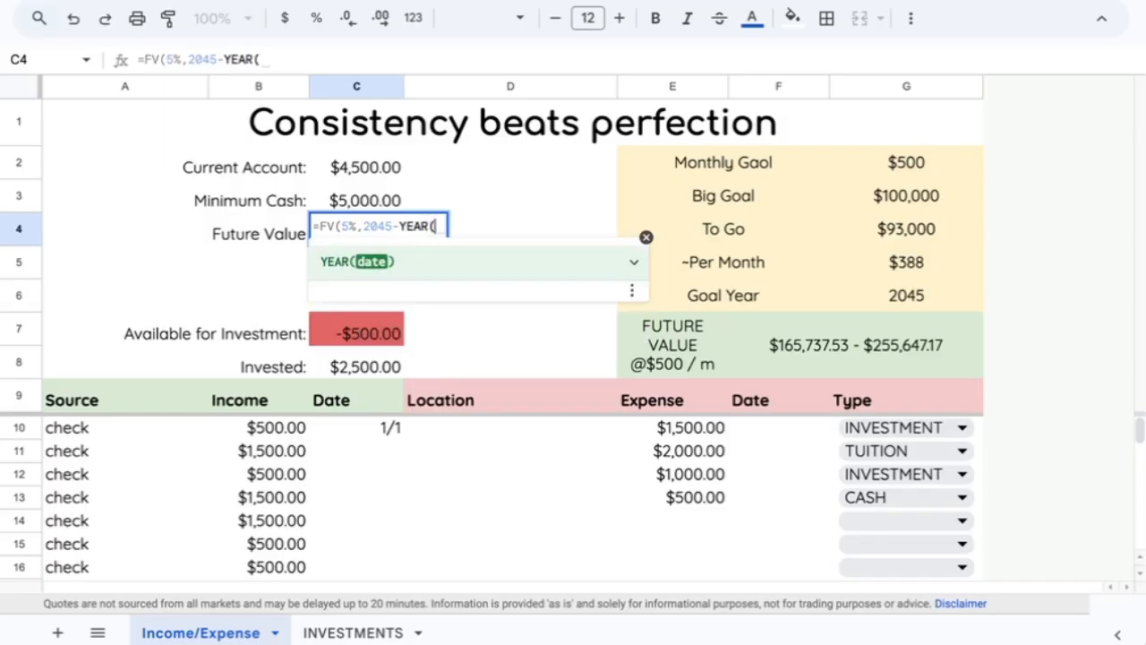
pyautogui.write('TODAY())')
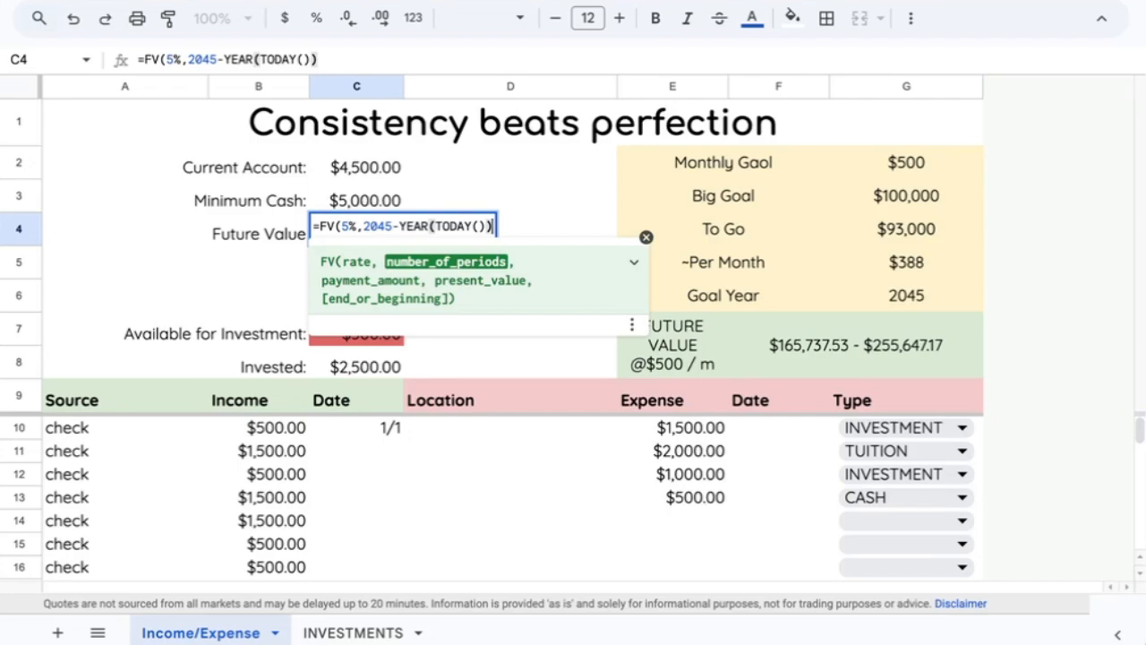
pyautogui.write(',')
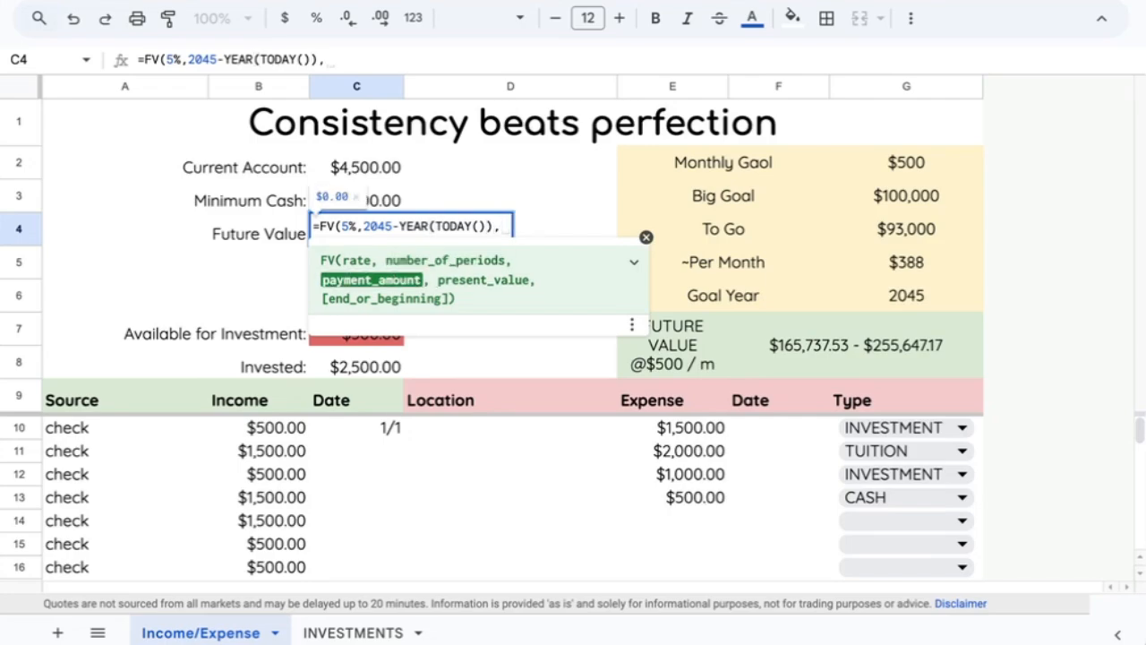
pyautogui.write('500,0')
pyautogui.press('BackSpace')
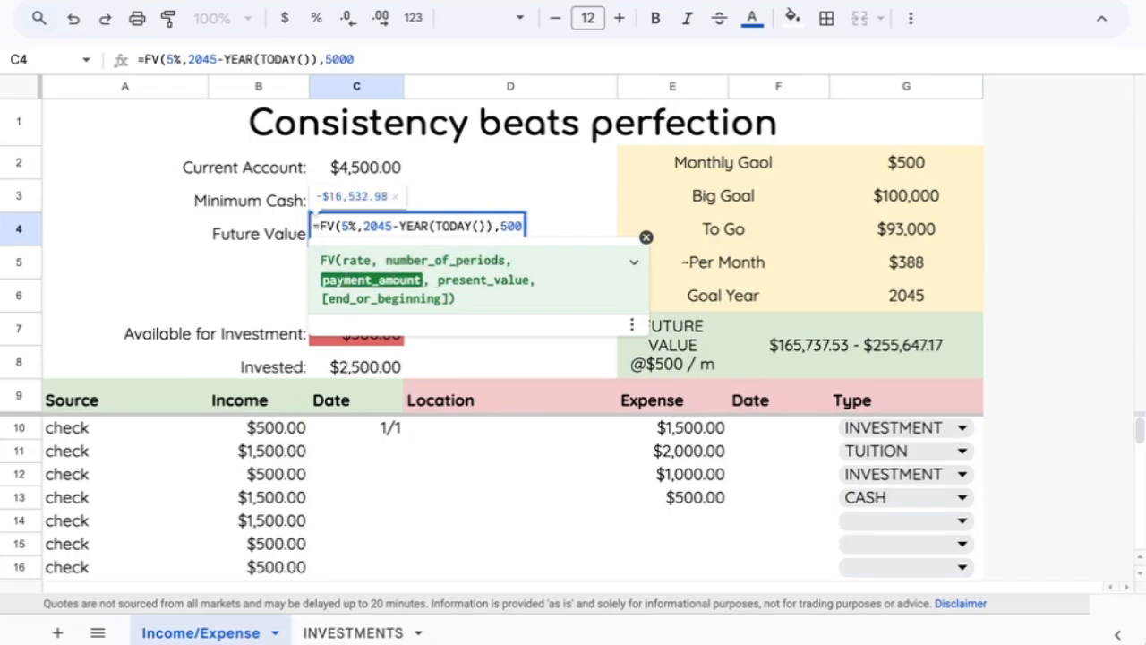
pyautogui.write(',0')
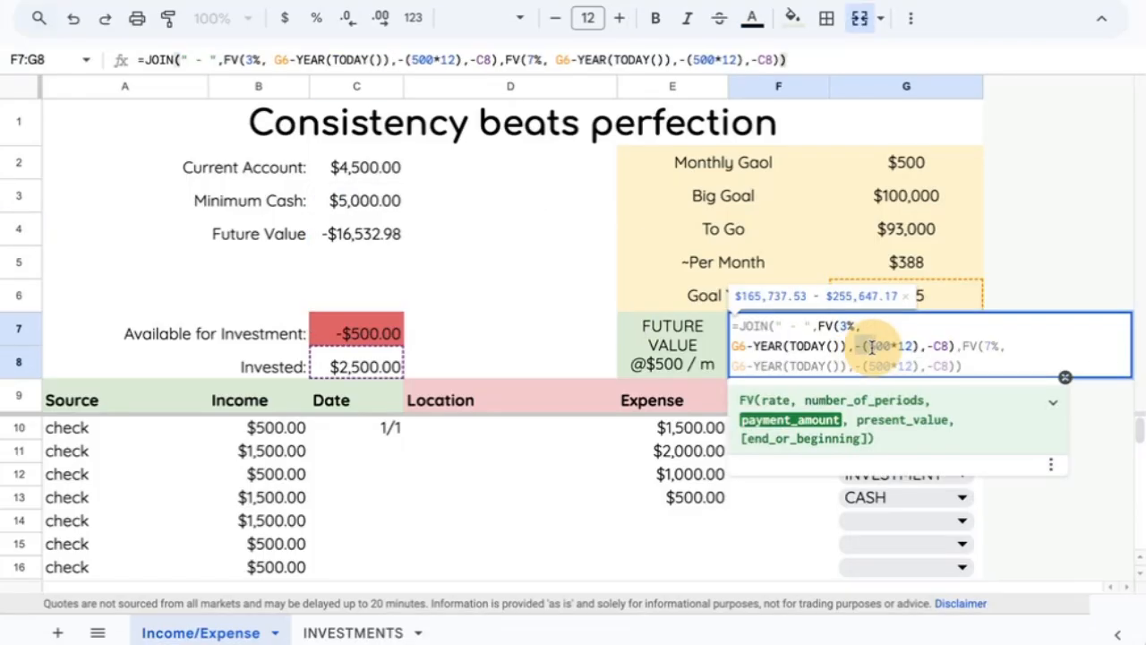
# - Examine the negative annualised payment -(500*12) in the FUTURE VALUE formula in F7, leaving the formula as it was
pyautogui.moveTo(860, 345); pyautogui.dragTo(915, 344)
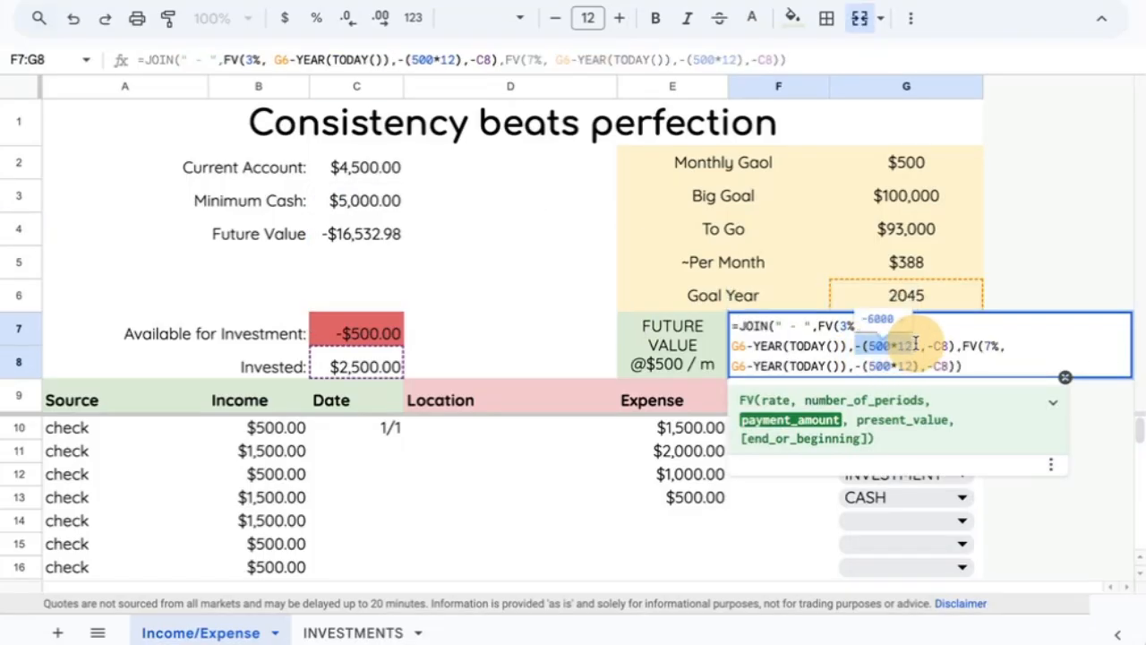
pyautogui.click(356, 233)
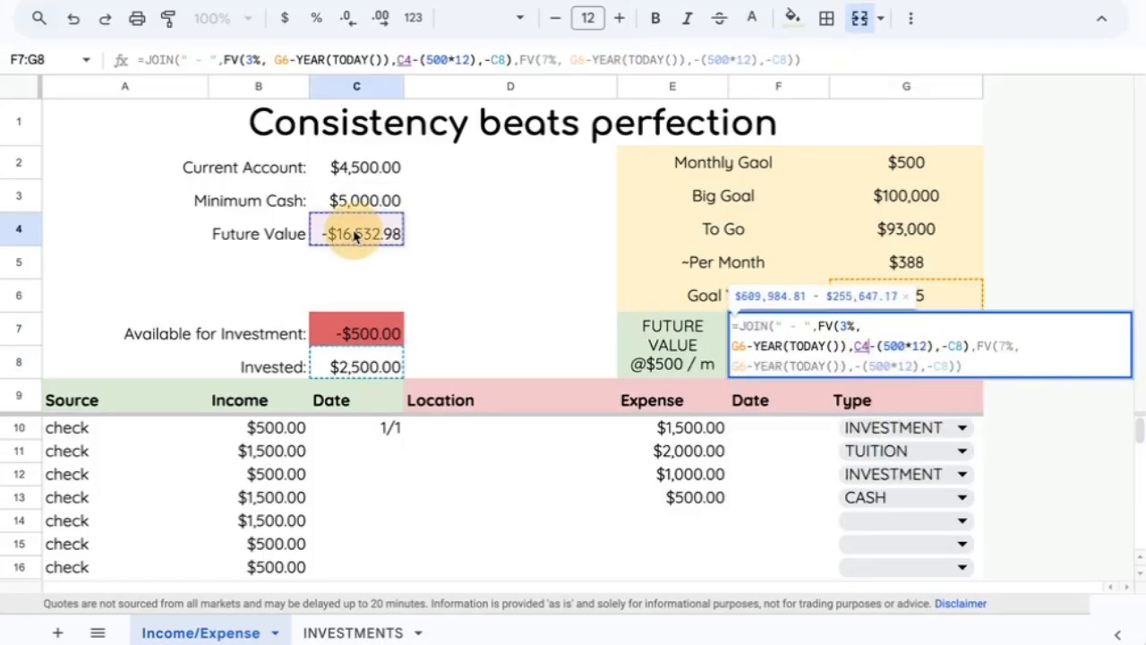
pyautogui.press('Escape')
# - Change the payment in the C4 future value formula to a negative annual amount, making it =FV(5%,2045-YEAR(TODAY()),-(500*12),0)
pyautogui.doubleClick(364, 231)
pyautogui.click(500, 226)
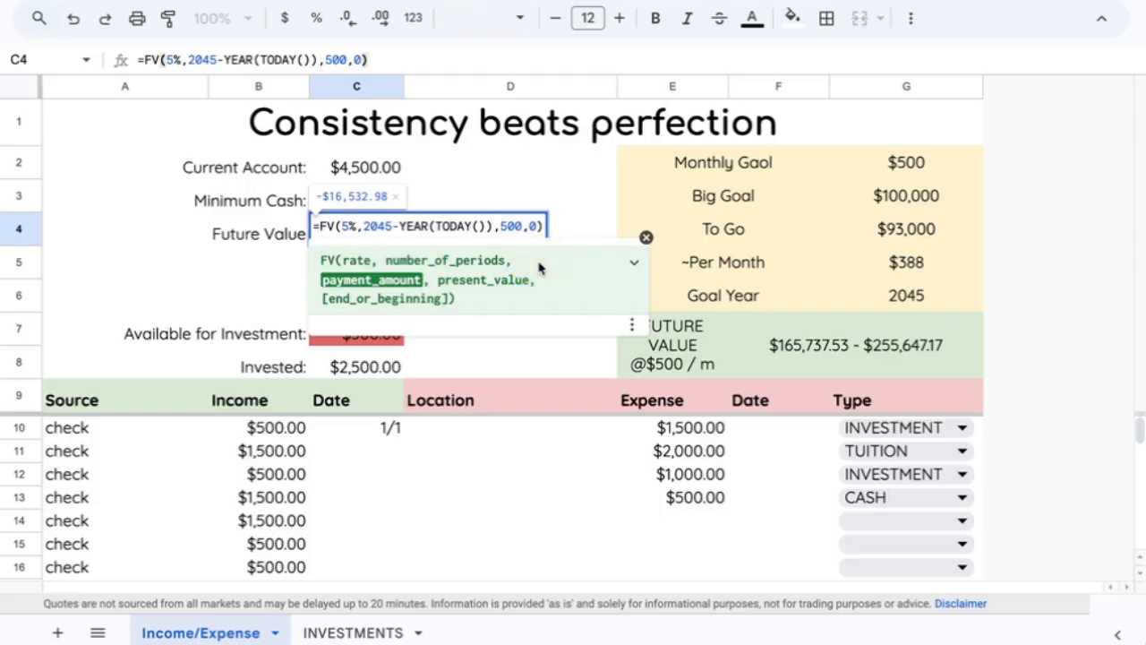
pyautogui.write('-')
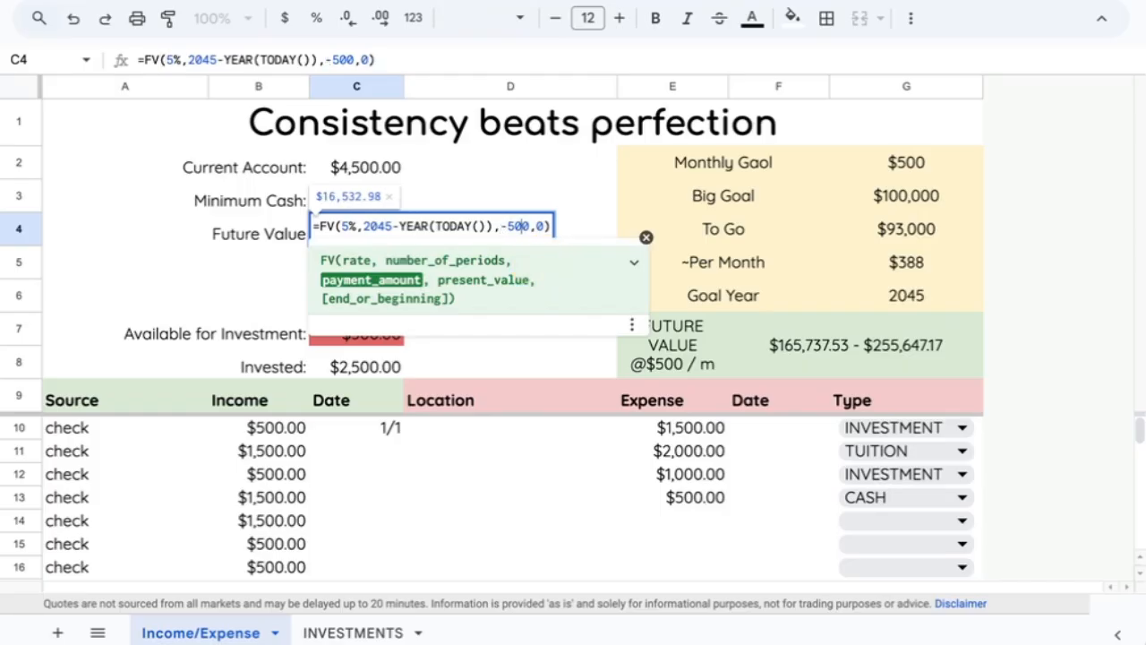
pyautogui.press('Left')
pyautogui.write('(')
pyautogui.press('Right')
pyautogui.press('Right')
pyautogui.press('Right')
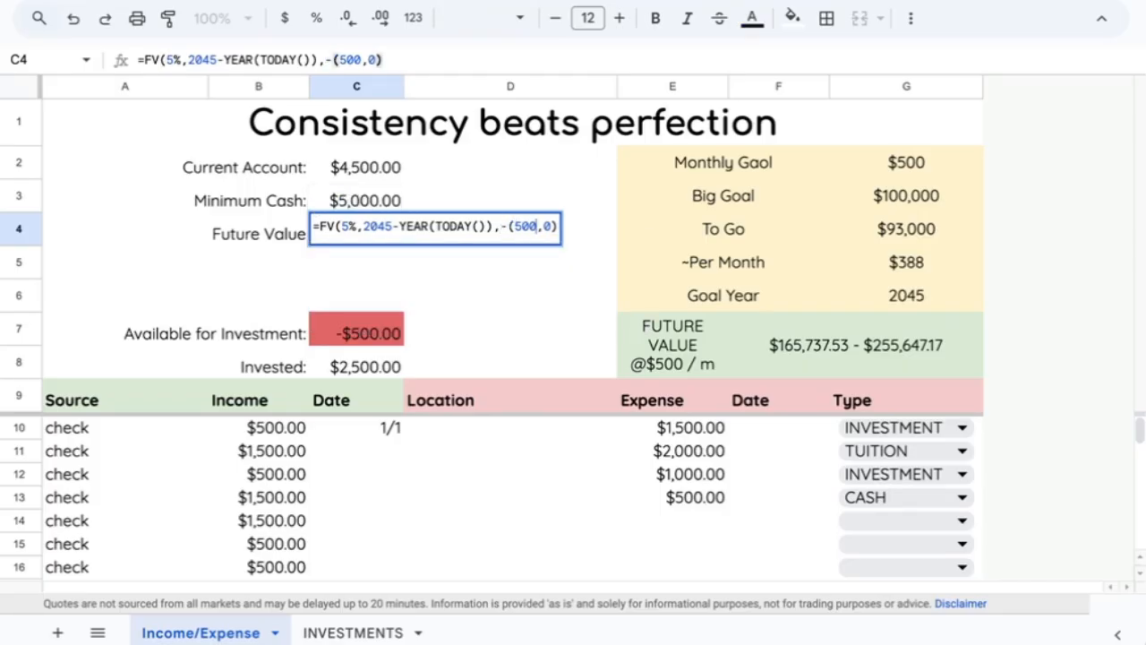
pyautogui.write('*12)')
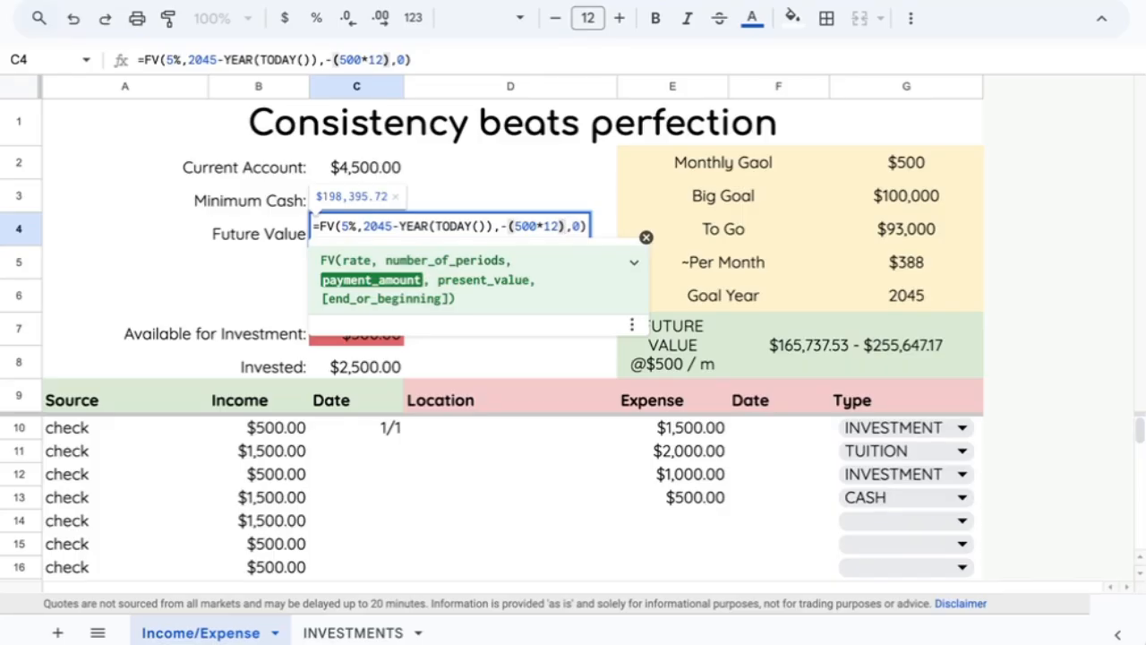
pyautogui.moveTo(501, 225); pyautogui.dragTo(567, 226)
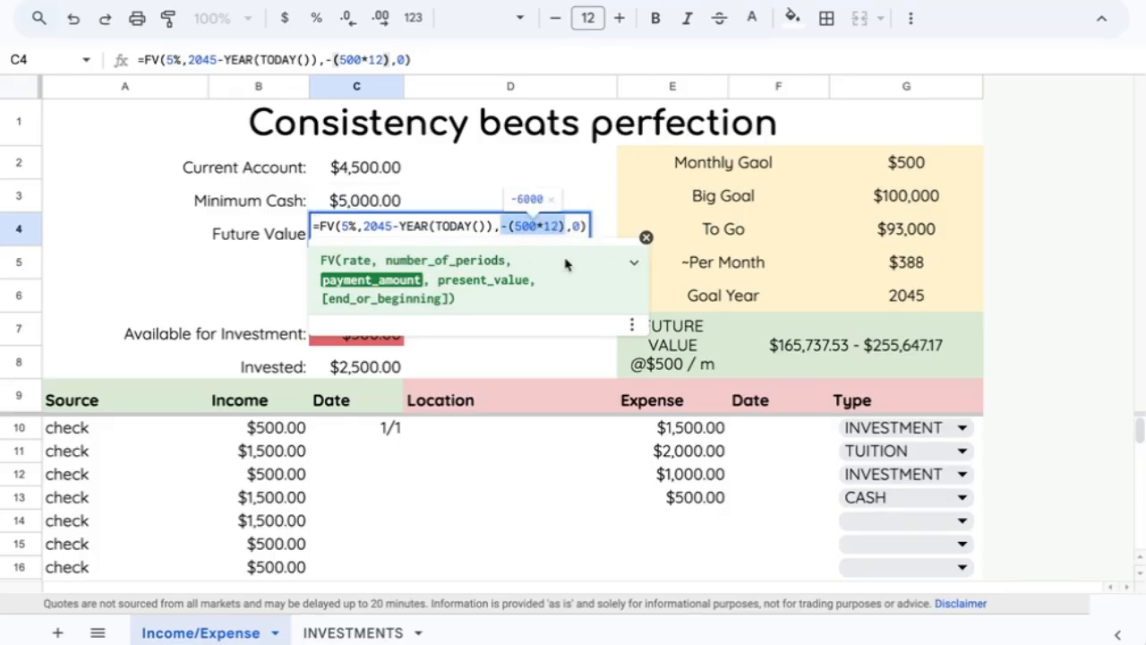
pyautogui.click(580, 226)
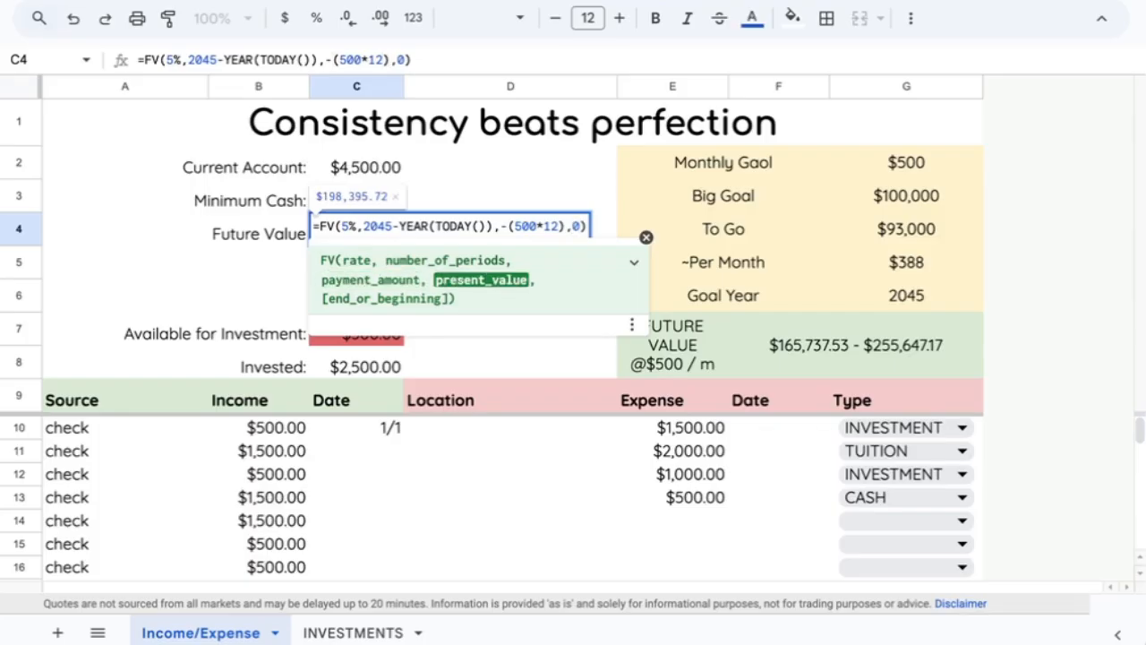
pyautogui.press('Escape')
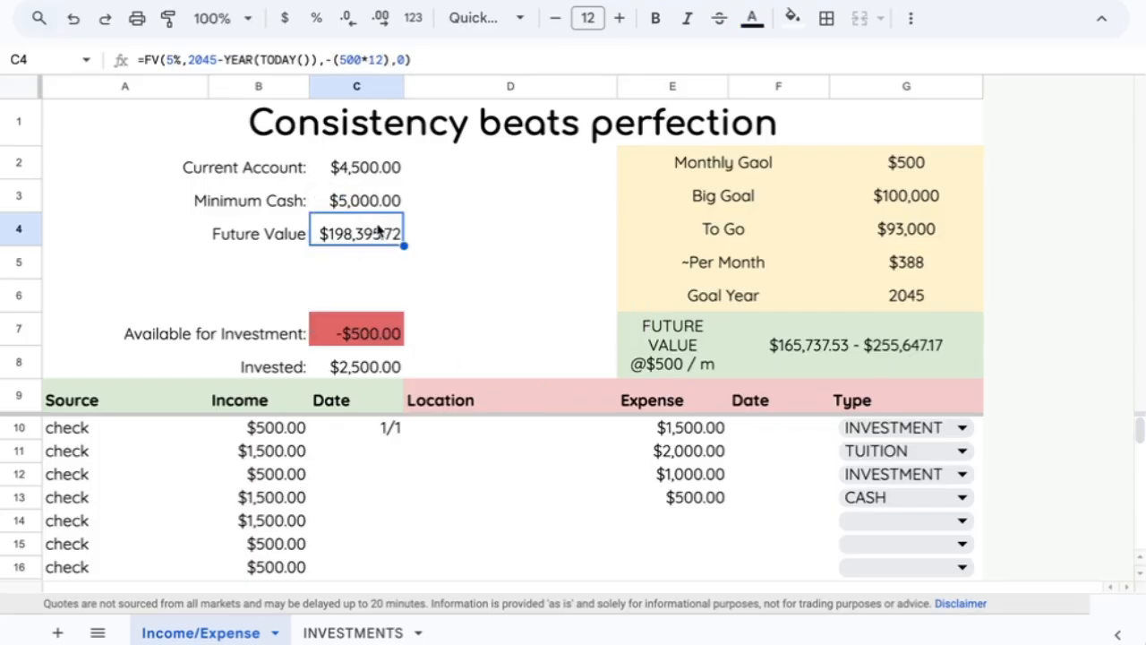
# - Calculate the plain contributions in C5 with =500*20*12 for comparison and clear the cell again
pyautogui.click(340, 256)
pyautogui.write('=')
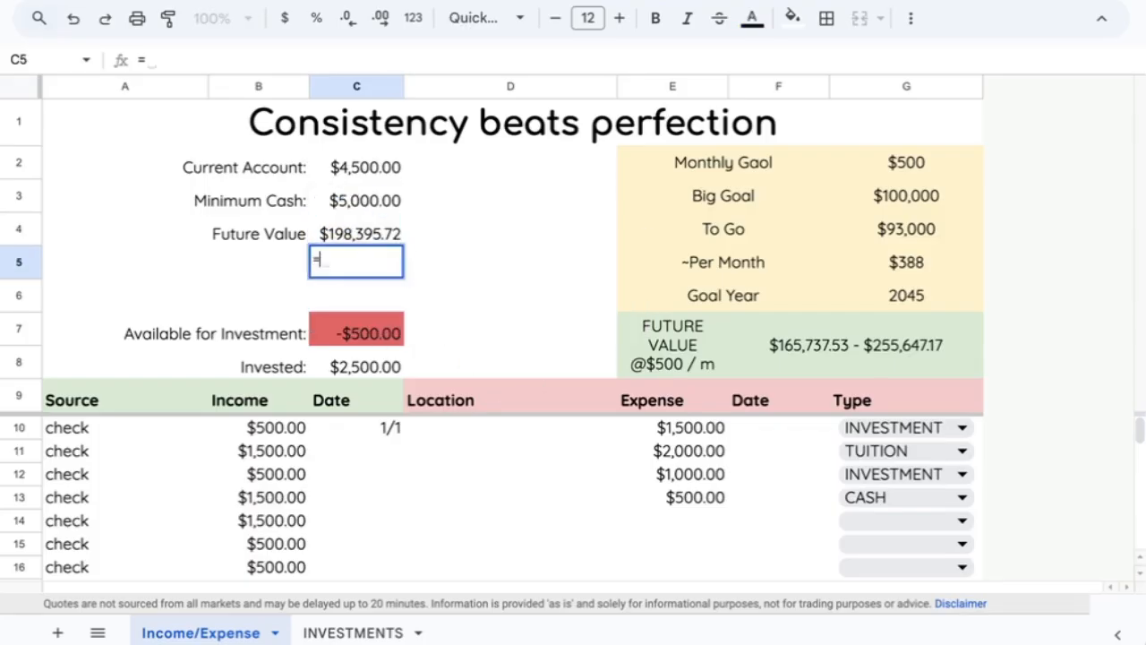
pyautogui.write('5')
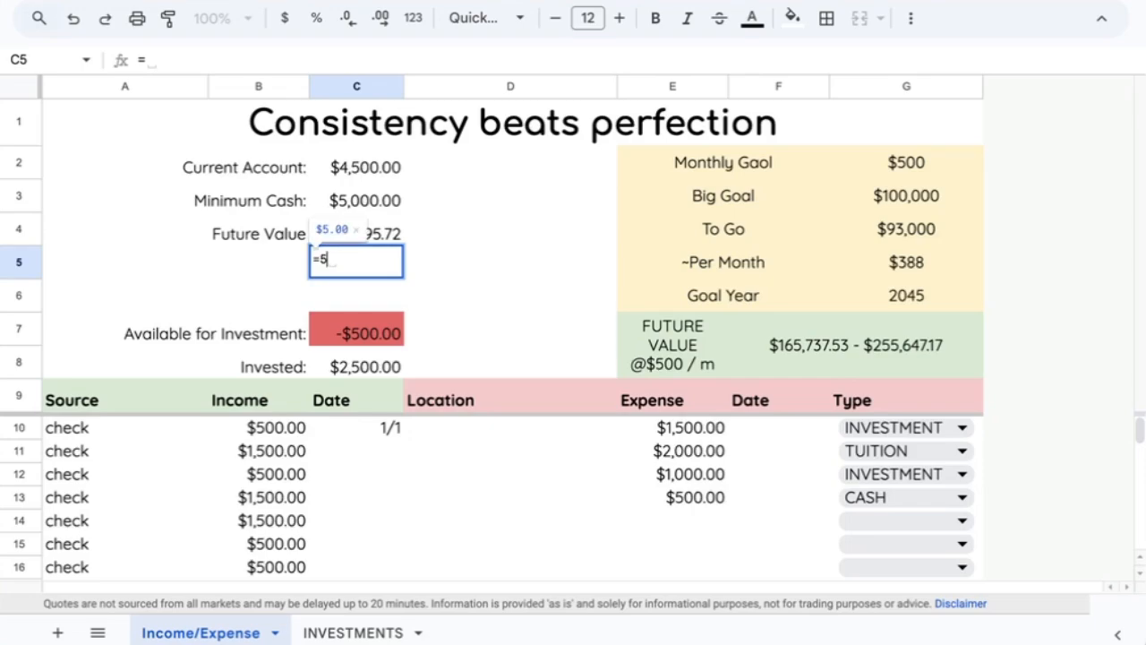
pyautogui.write('00*20')
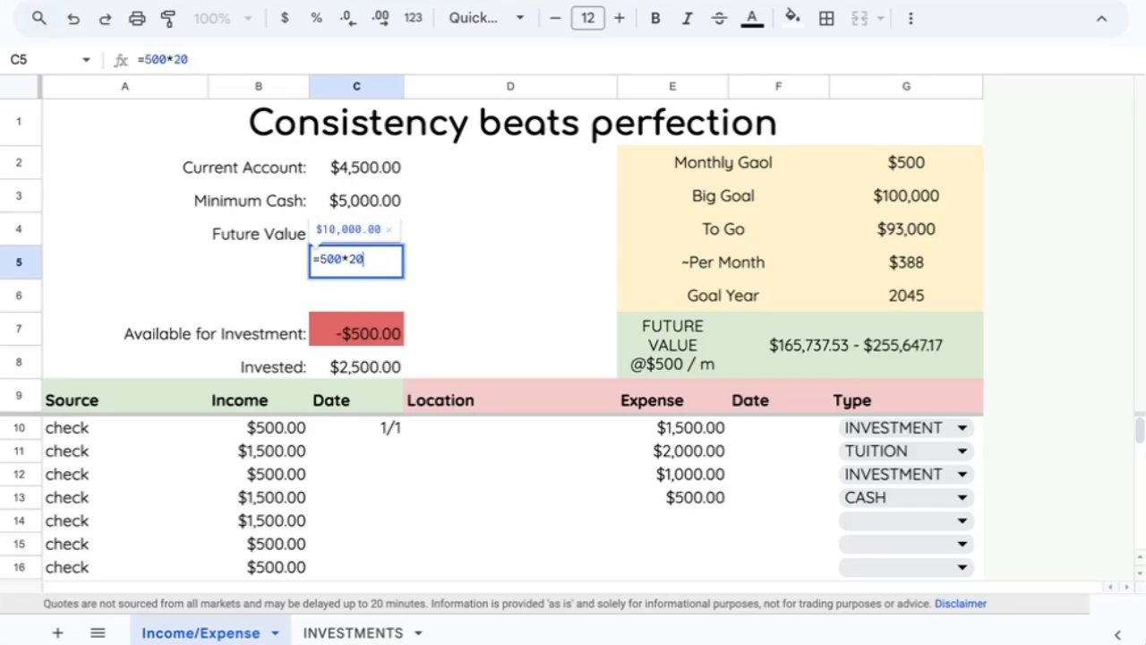
pyautogui.write('*12')
pyautogui.press('Return')
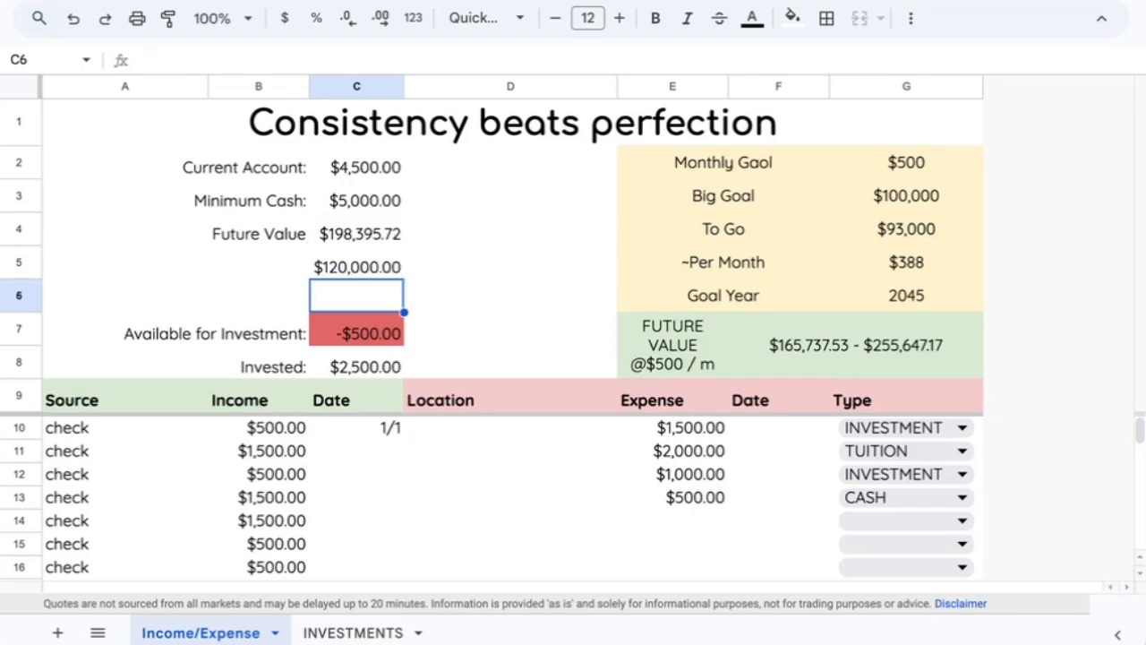
pyautogui.press('Up')
pyautogui.press('Up')
pyautogui.press('Down')
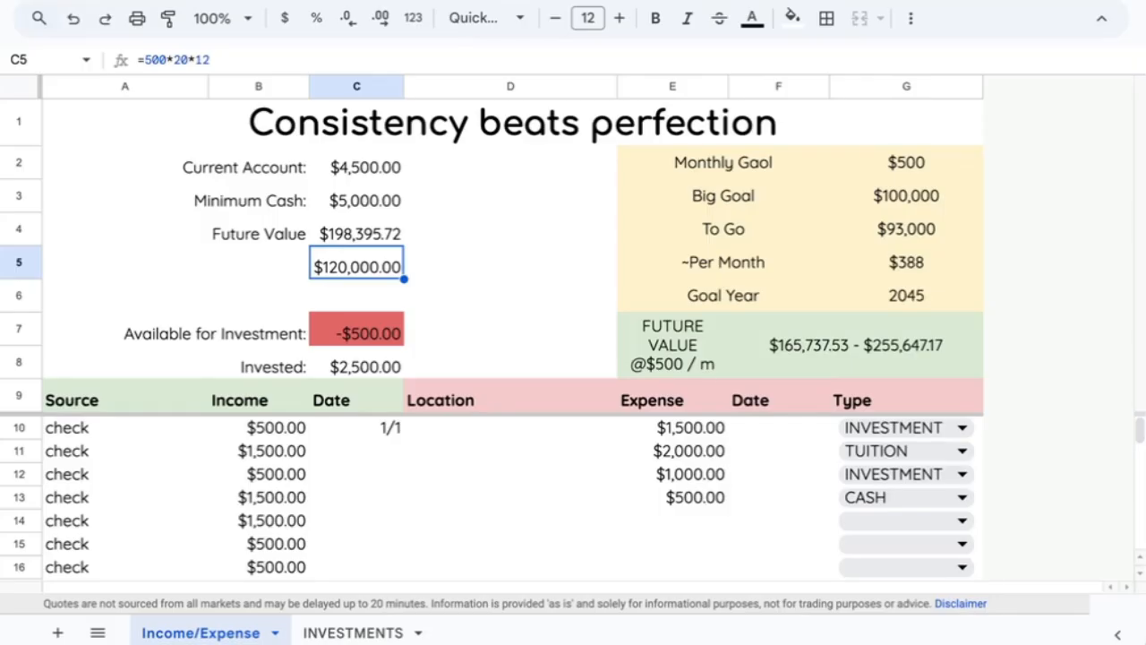
pyautogui.press('Delete')
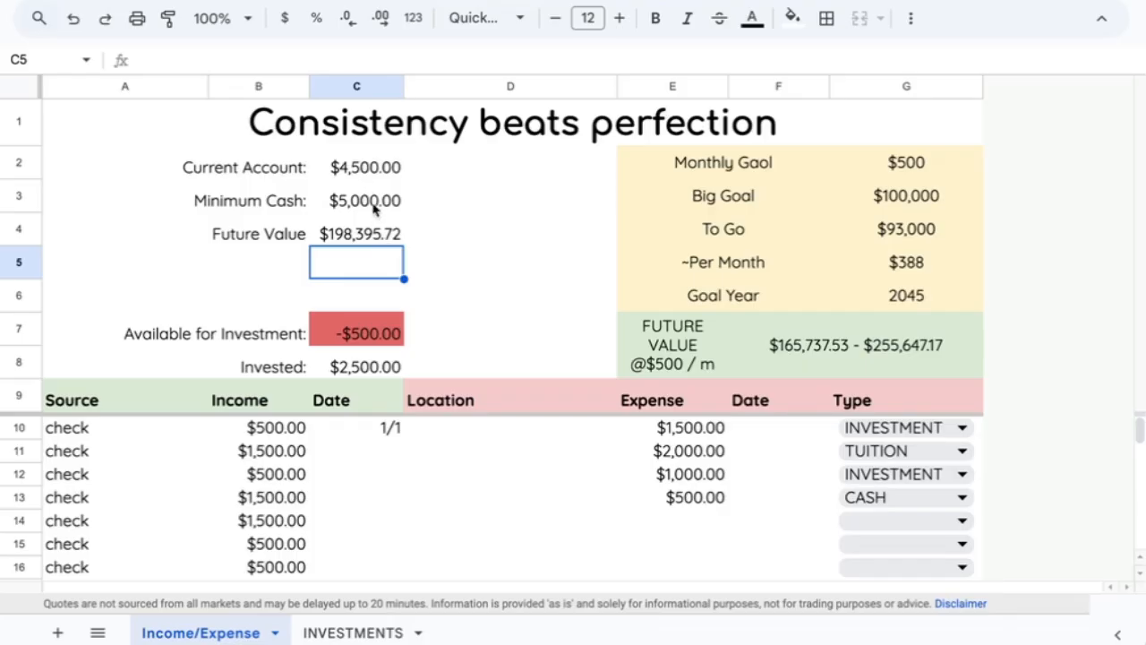
# - Set the interest rate in the C4 future value formula to 1%
pyautogui.doubleClick(349, 229)
pyautogui.click(350, 227)
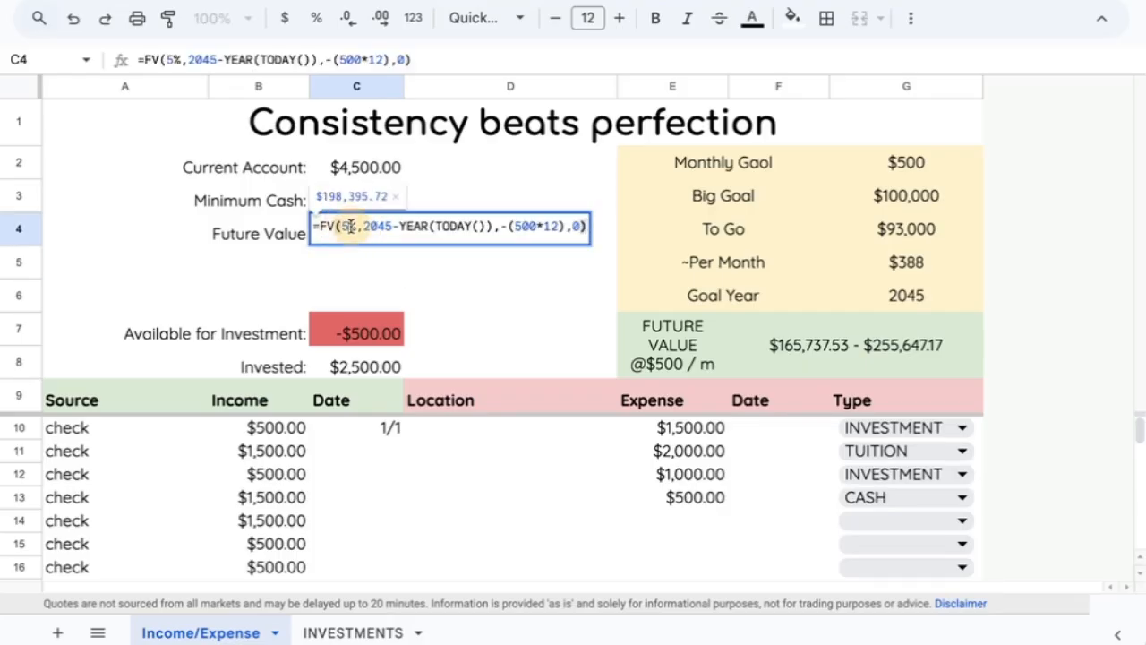
pyautogui.press('BackSpace')
pyautogui.write('1')
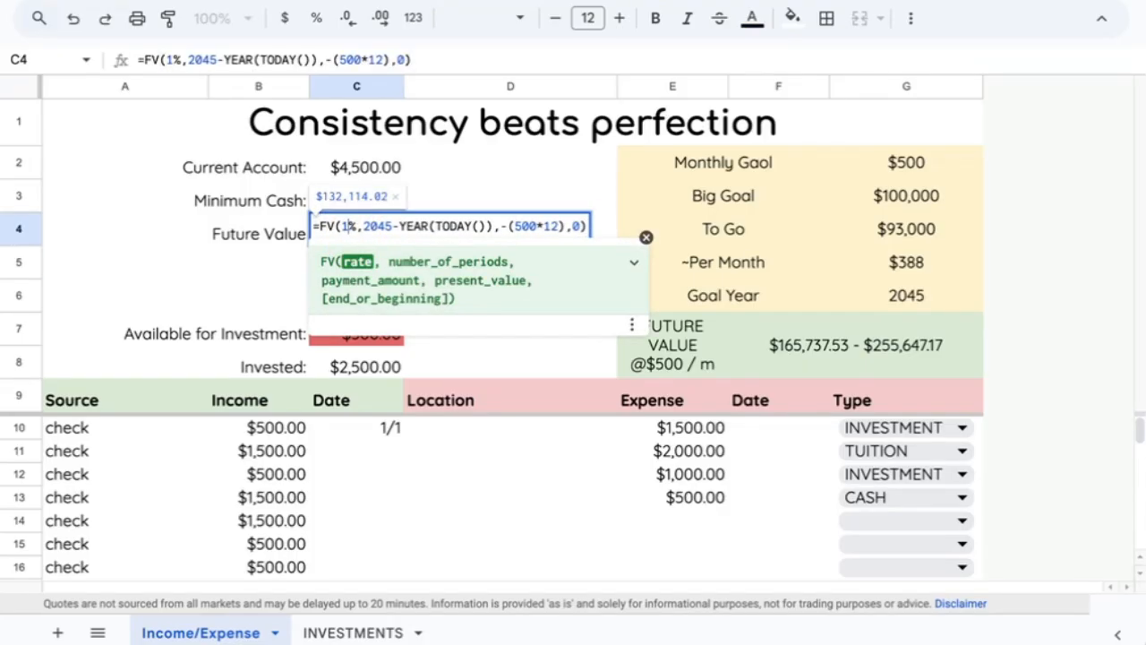
pyautogui.press('Return')
pyautogui.click(363, 235)
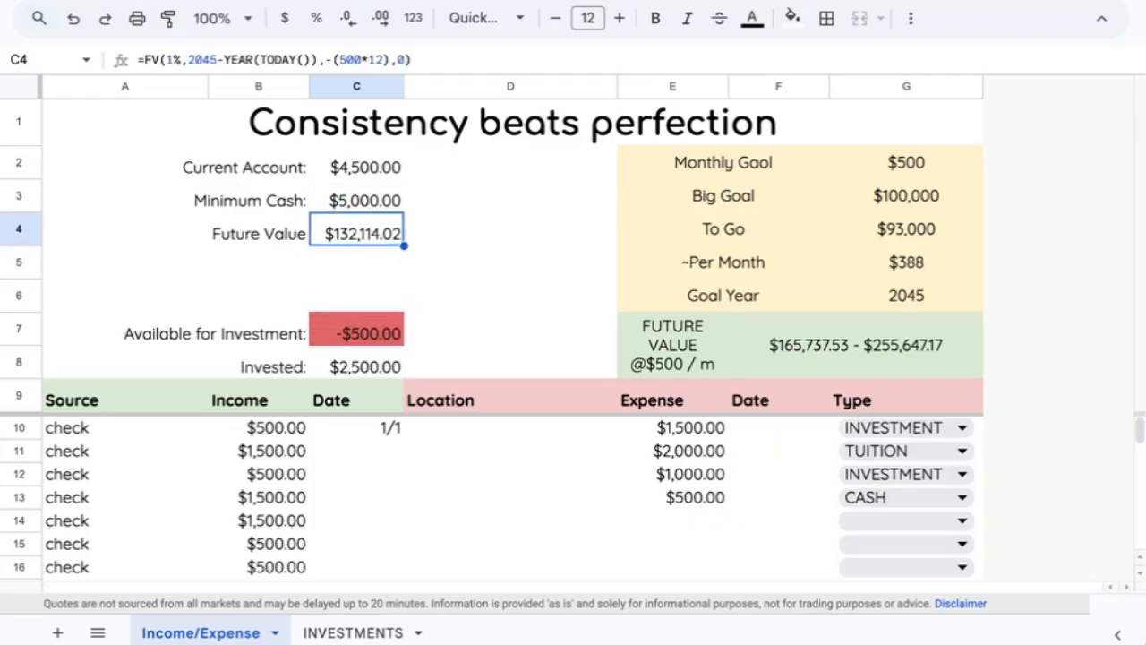
# - Examine the payment amount and present value arguments of the C4 formula, leaving it unedited
pyautogui.doubleClick(348, 231)
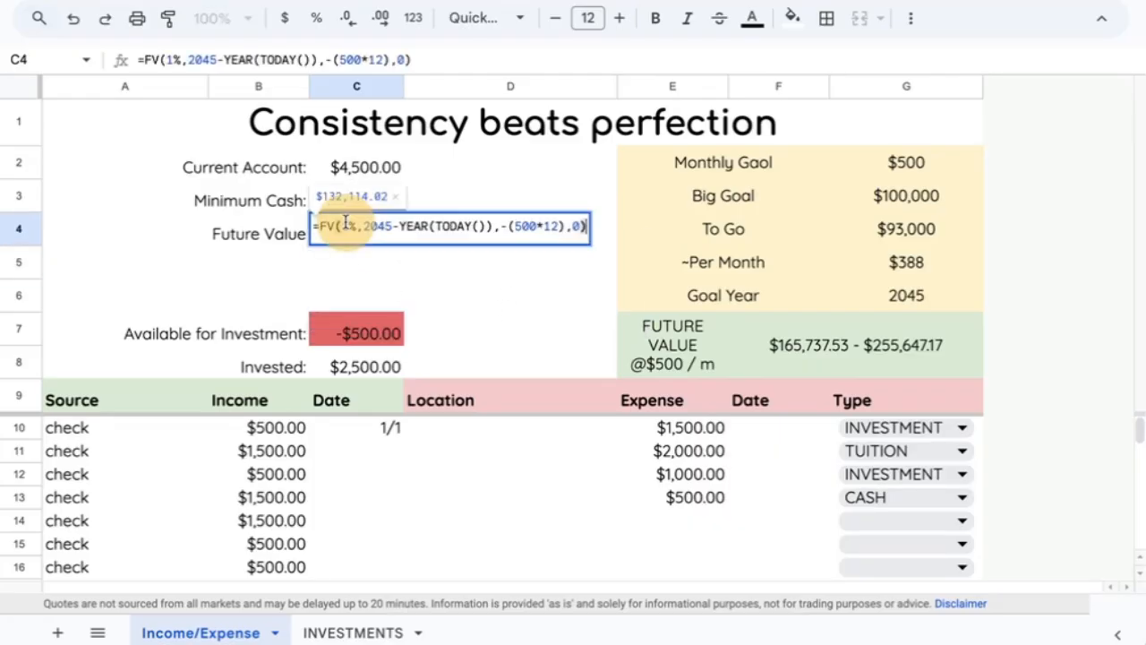
pyautogui.moveTo(502, 226); pyautogui.dragTo(564, 226)
pyautogui.click(517, 225)
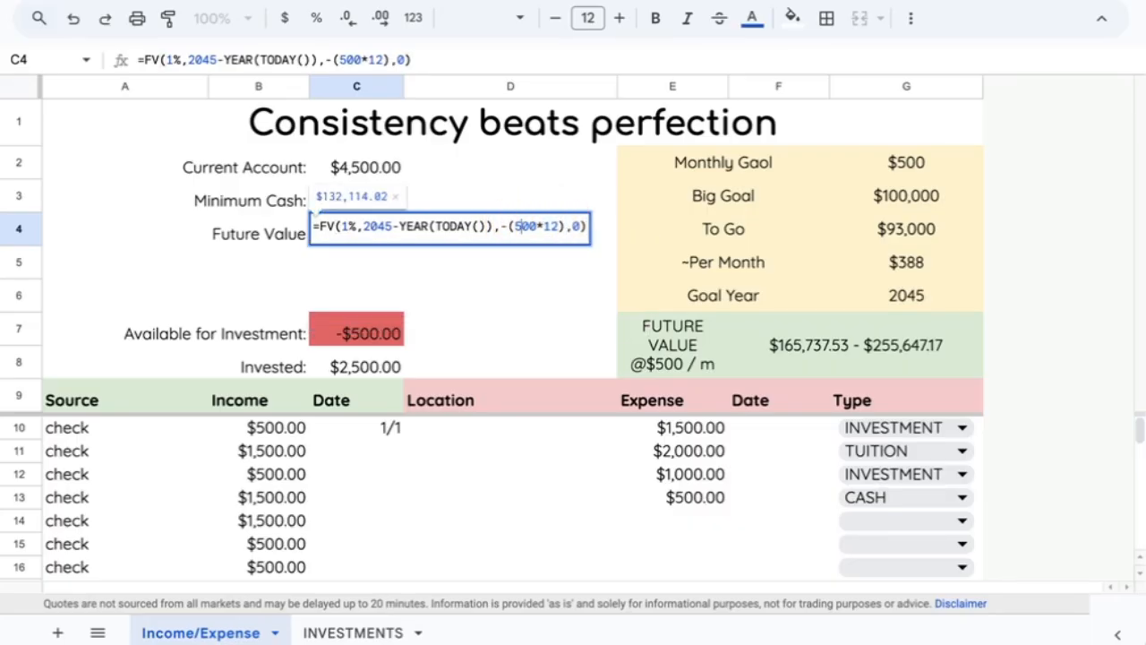
pyautogui.press('Right')
pyautogui.press('Right')
pyautogui.press('Right')
pyautogui.press('Right')
pyautogui.press('Right')
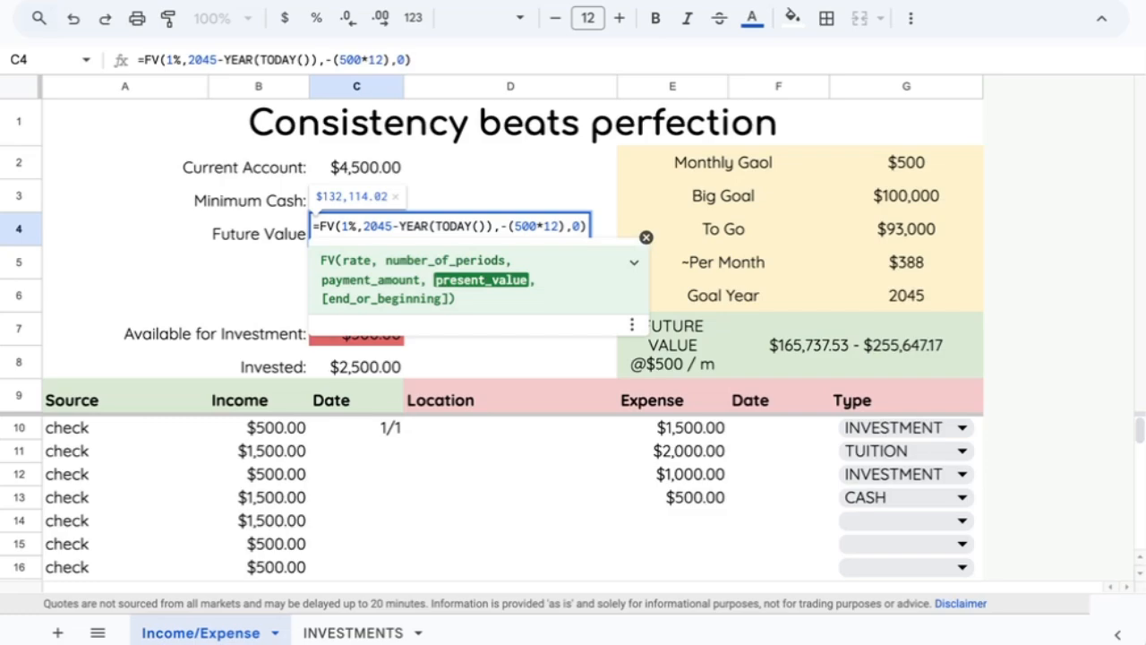
pyautogui.hotkey('shift', 'Left')
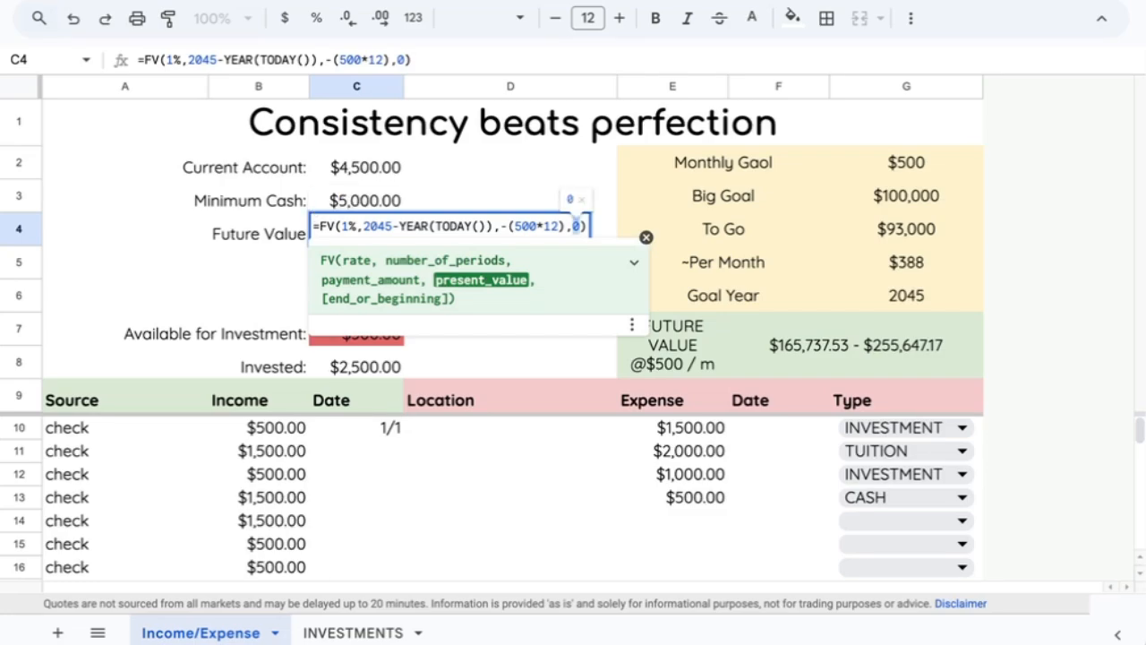
pyautogui.press('Escape')
# - Check how the FUTURE VALUE formula in F7 uses the invested amount in C8 as its present value, comparing it with C4
pyautogui.doubleClick(943, 342)
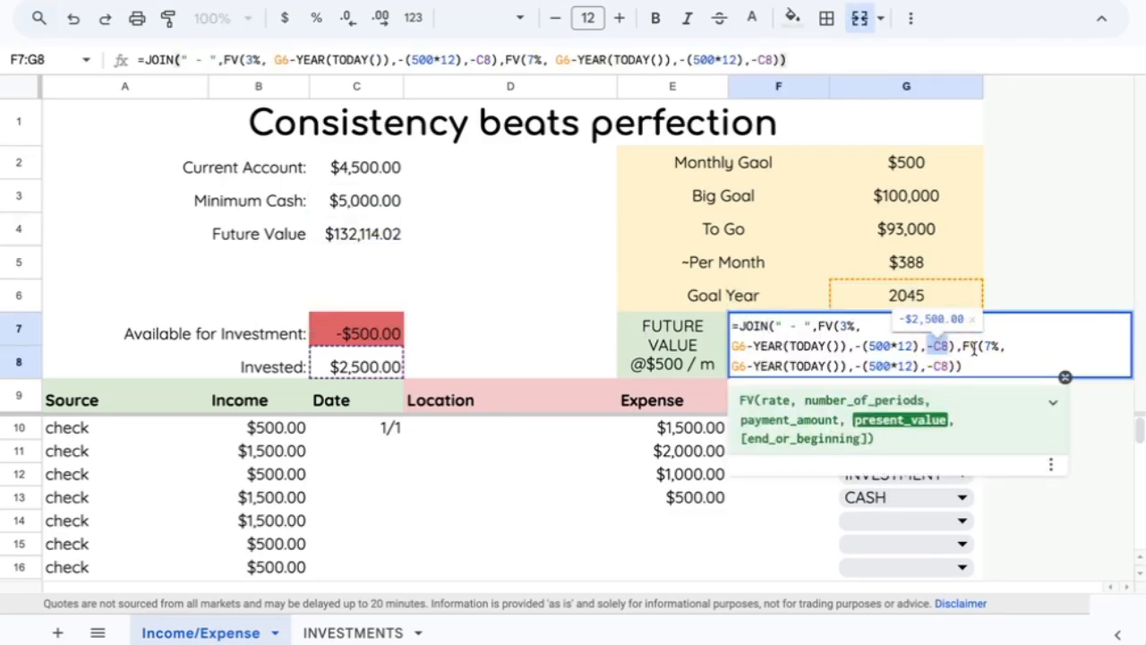
pyautogui.click(349, 366)
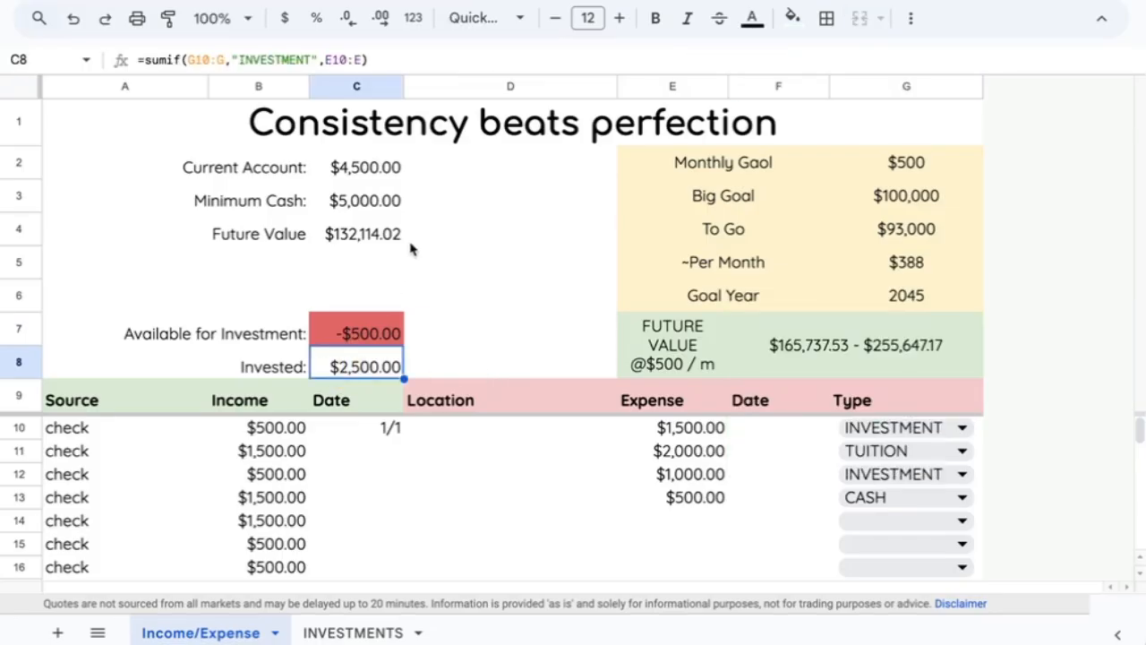
pyautogui.click(371, 169)
pyautogui.click(370, 372)
pyautogui.click(361, 238)
pyautogui.press('Down')
pyautogui.press('Down')
pyautogui.press('Down')
pyautogui.press('Down')
# - Examine the G6-YEAR(TODAY()) number of periods in the FUTURE VALUE formula in F7, leaving it unedited
pyautogui.click(869, 352)
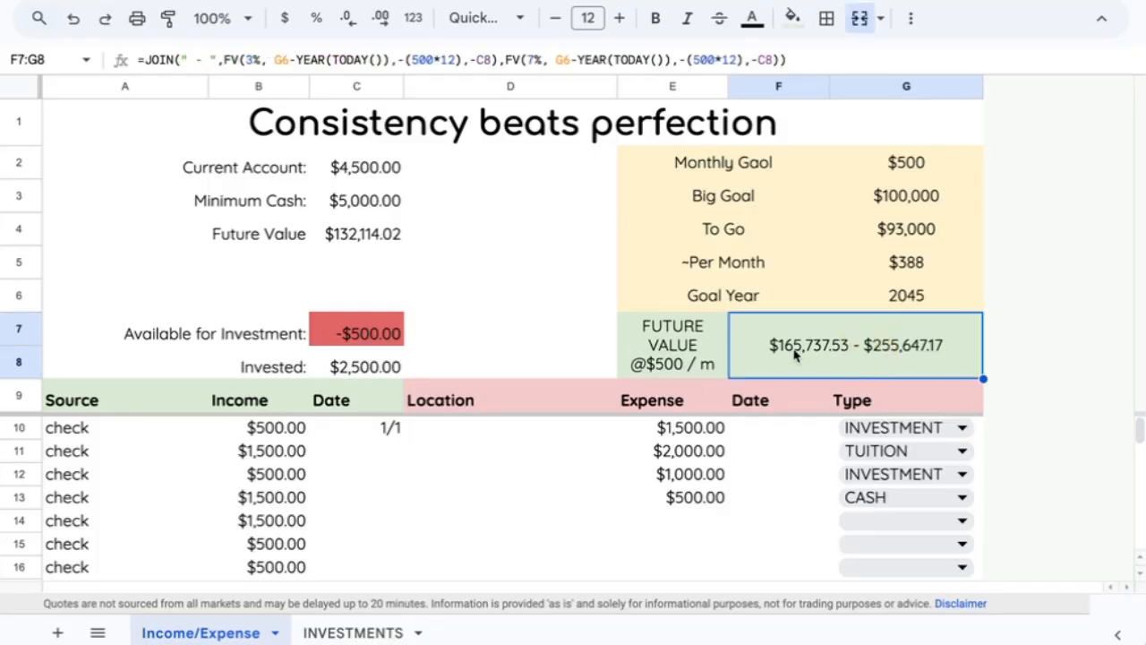
pyautogui.doubleClick(776, 352)
pyautogui.moveTo(732, 346); pyautogui.dragTo(835, 346)
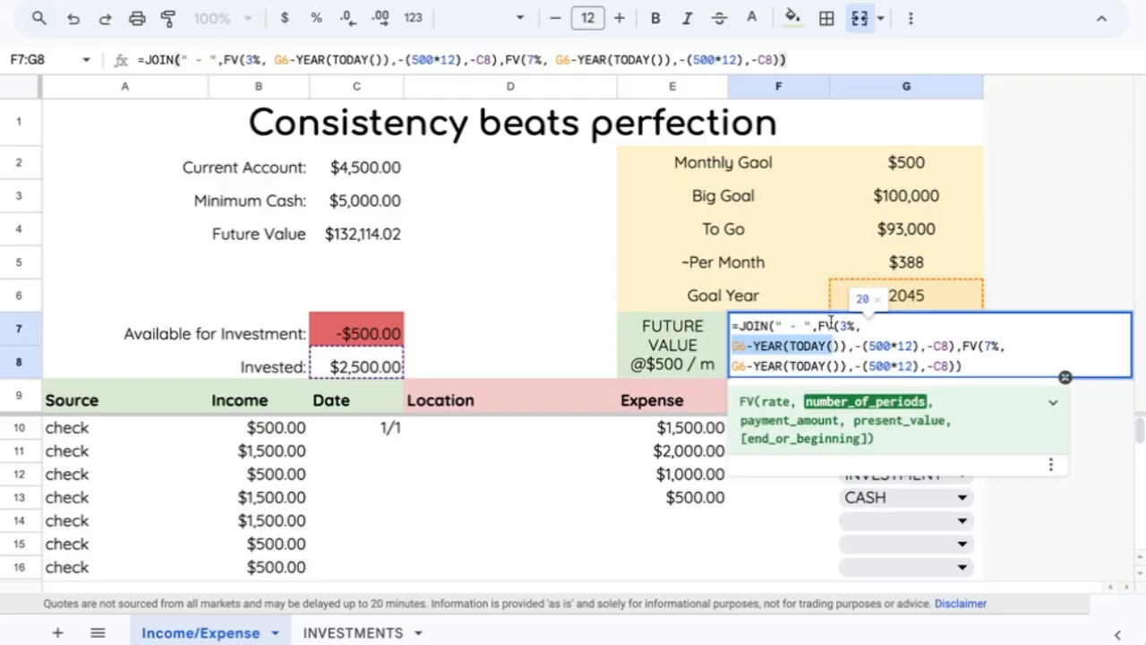
pyautogui.press('Escape')
pyautogui.click(447, 324)
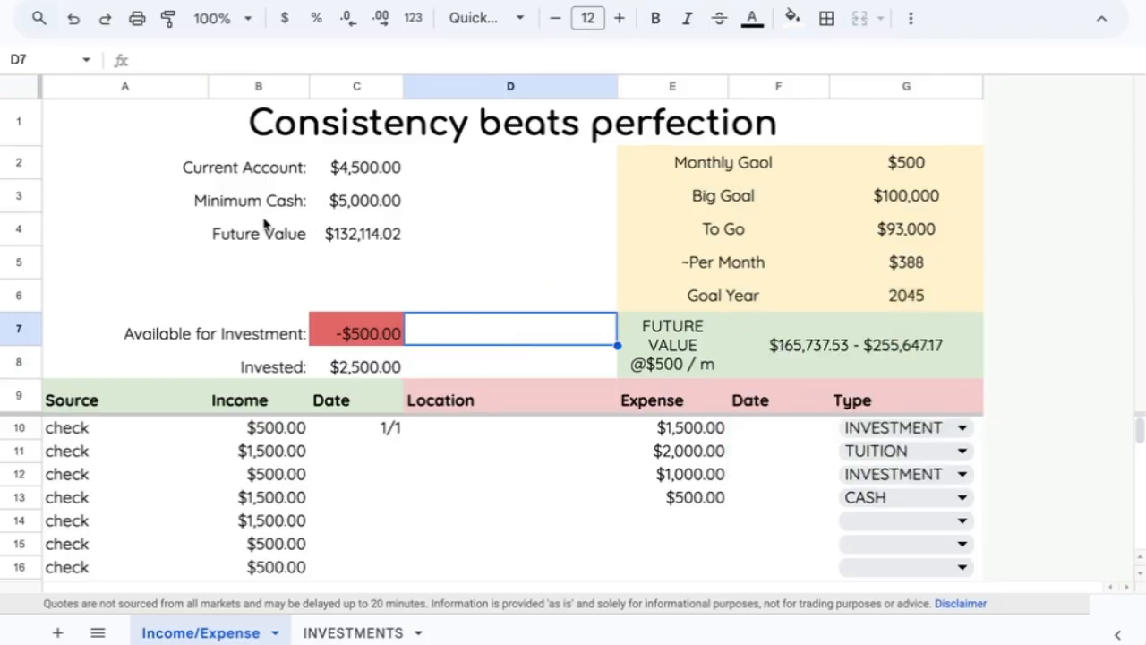
# - Clear the sample Future Value label and its formula from A4:C4
pyautogui.moveTo(265, 224); pyautogui.dragTo(367, 235)
pyautogui.press('Delete')
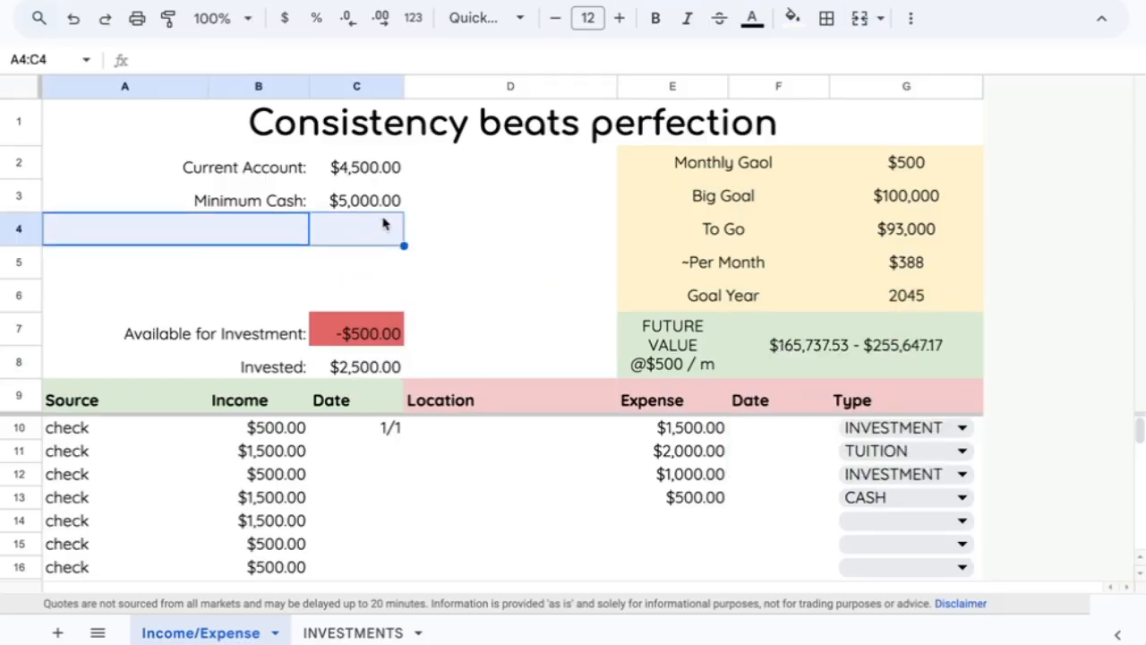
pyautogui.click(382, 226)
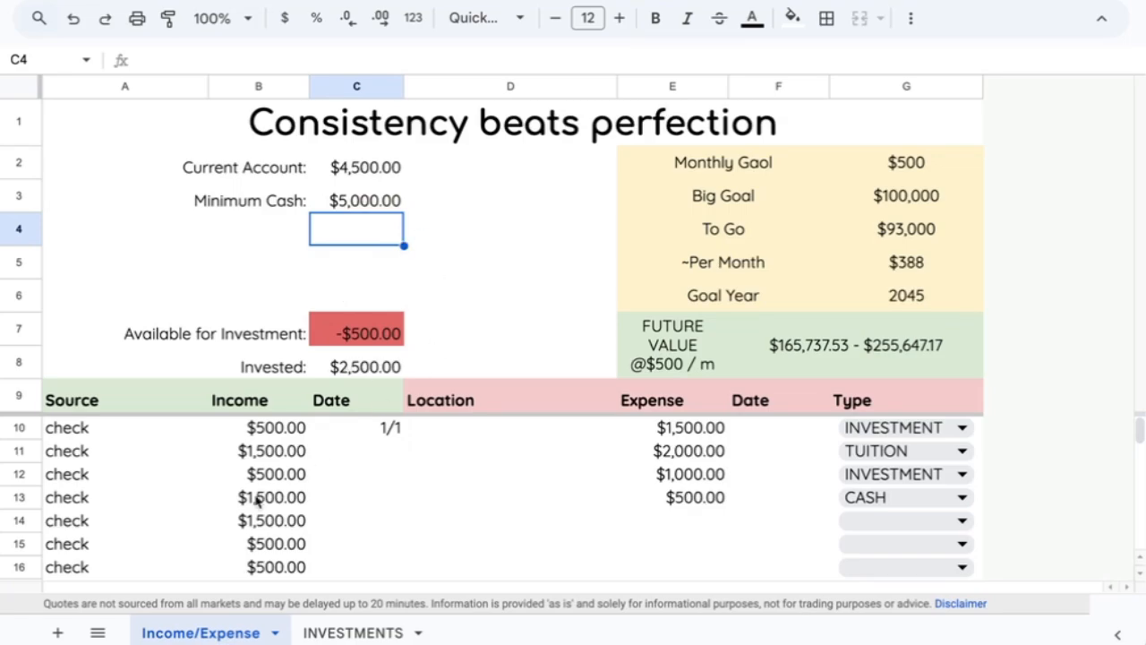
# - Review the income entries, the expense entries, the Invested total in C8 and the FUTURE VALUE range in F7
pyautogui.scroll(-1, 259, 459)
pyautogui.click(112, 431)
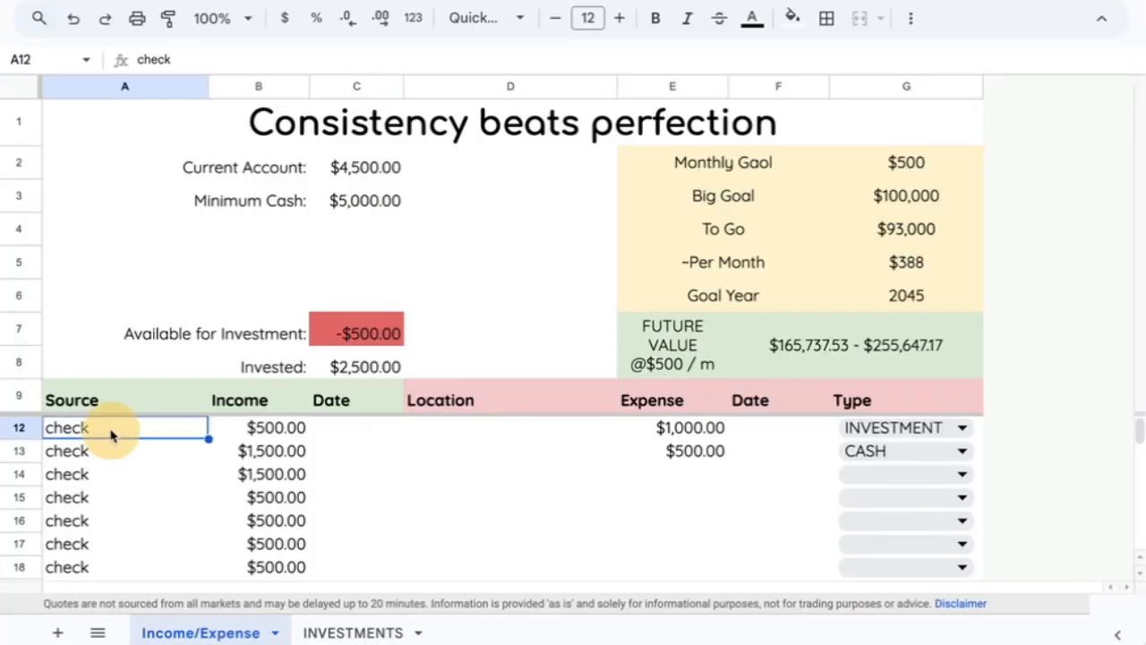
pyautogui.scroll(1, 112, 430)
pyautogui.moveTo(111, 430); pyautogui.dragTo(376, 564)
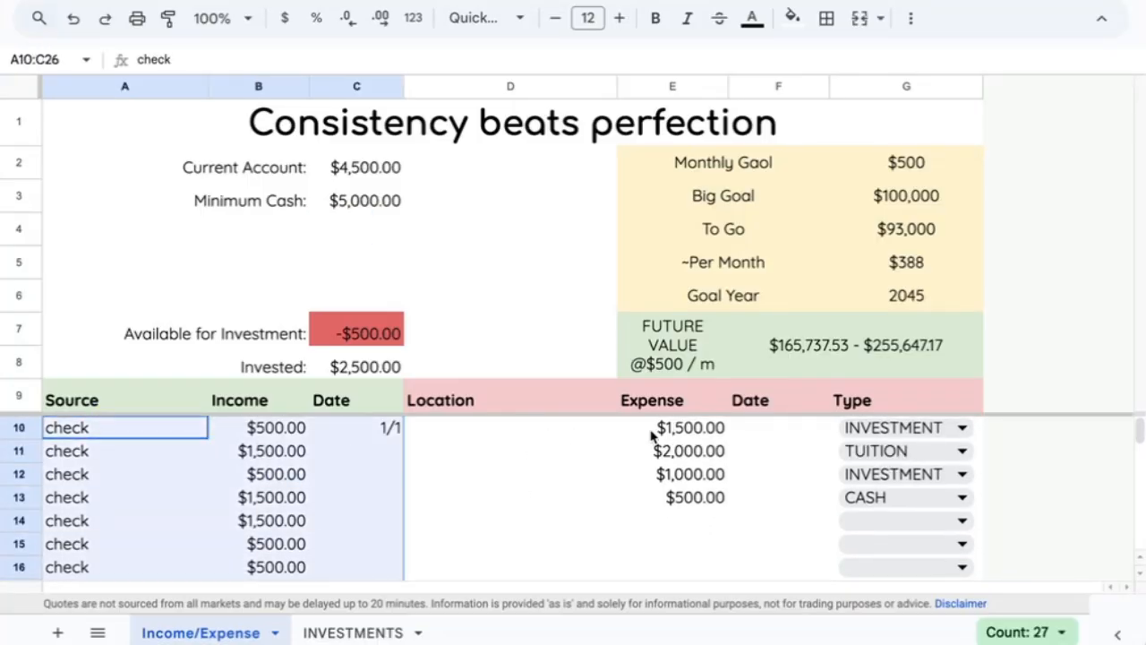
pyautogui.moveTo(660, 429); pyautogui.dragTo(822, 510)
pyautogui.click(340, 362)
pyautogui.moveTo(235, 363); pyautogui.dragTo(337, 361)
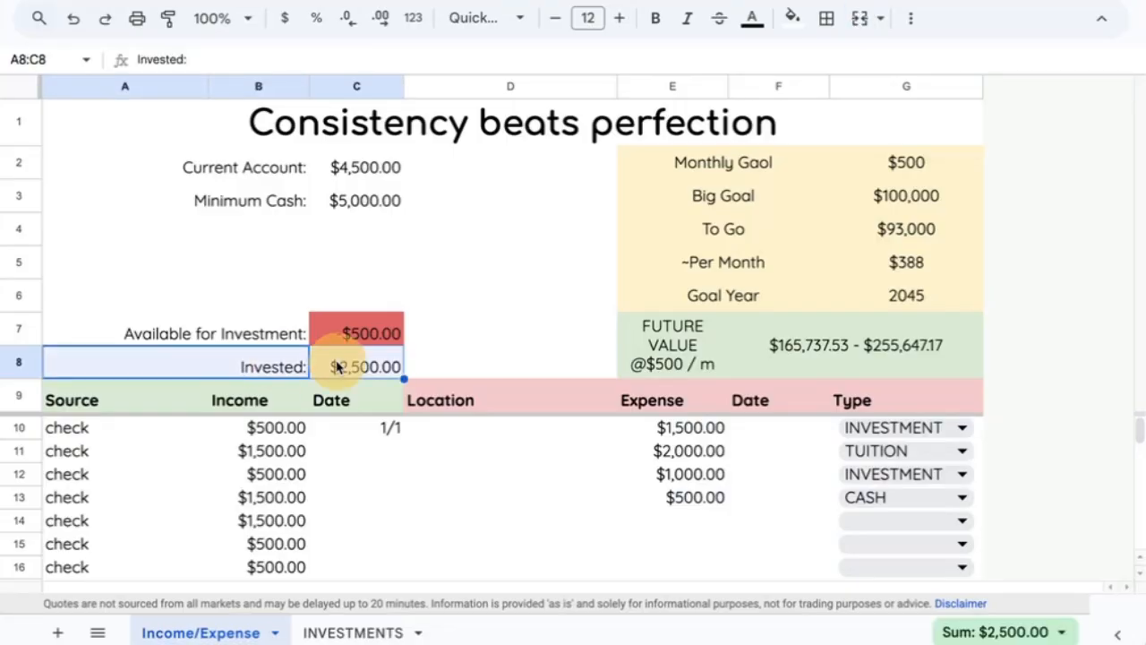
pyautogui.click(385, 369)
pyautogui.click(833, 362)
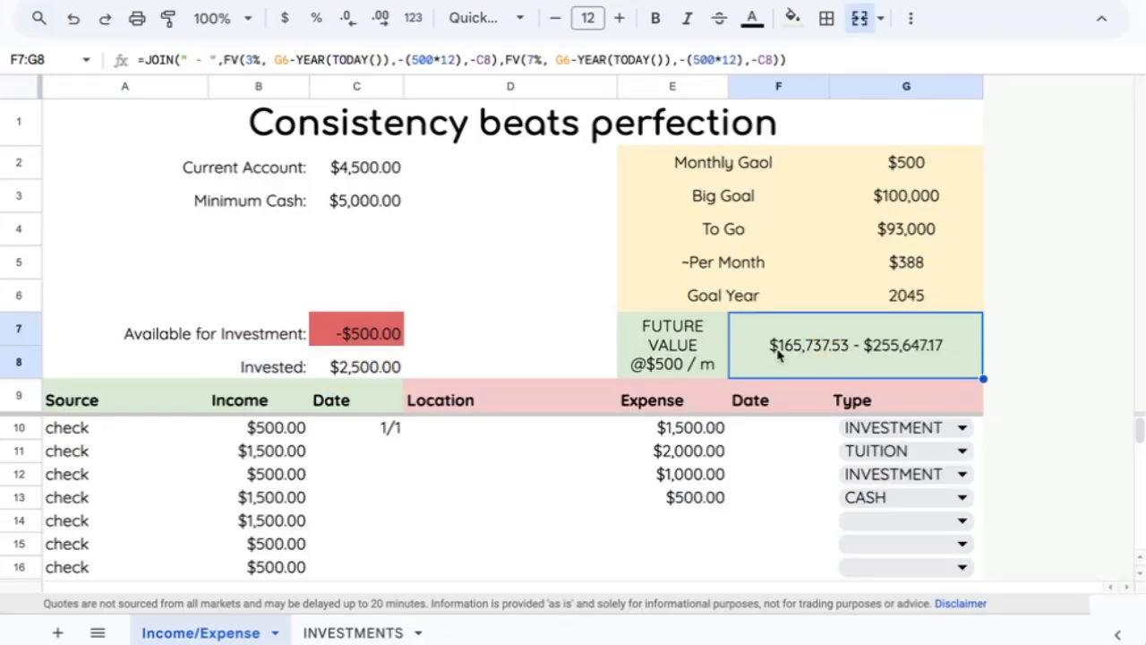
pyautogui.click(436, 238)
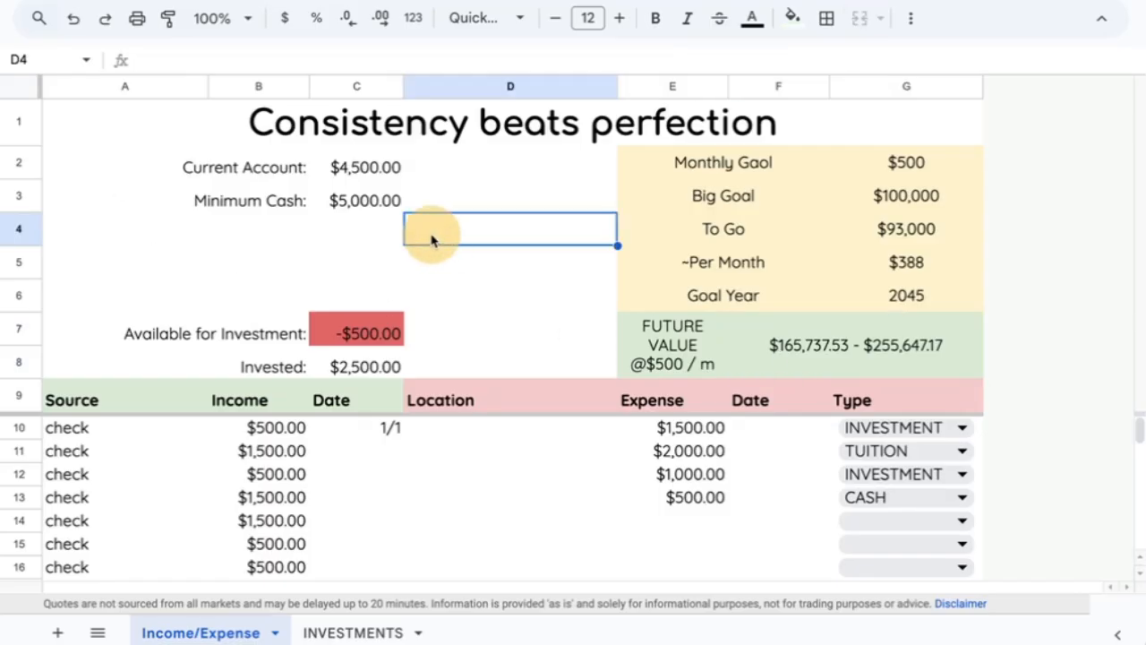